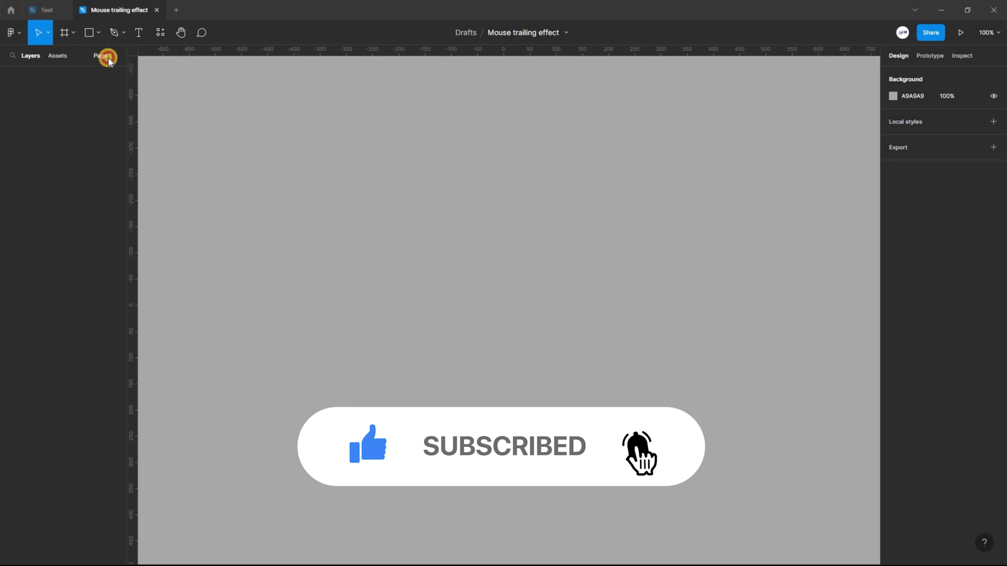
Show the Frame, Section and Slice choices under the Frame tool
{"action": "left_click", "coordinate": [73, 33]}
Create a 100×100 Frame 1 left of centre, moved down-left, with its white fill removed
{"action": "left_click", "coordinate": [101, 57]}
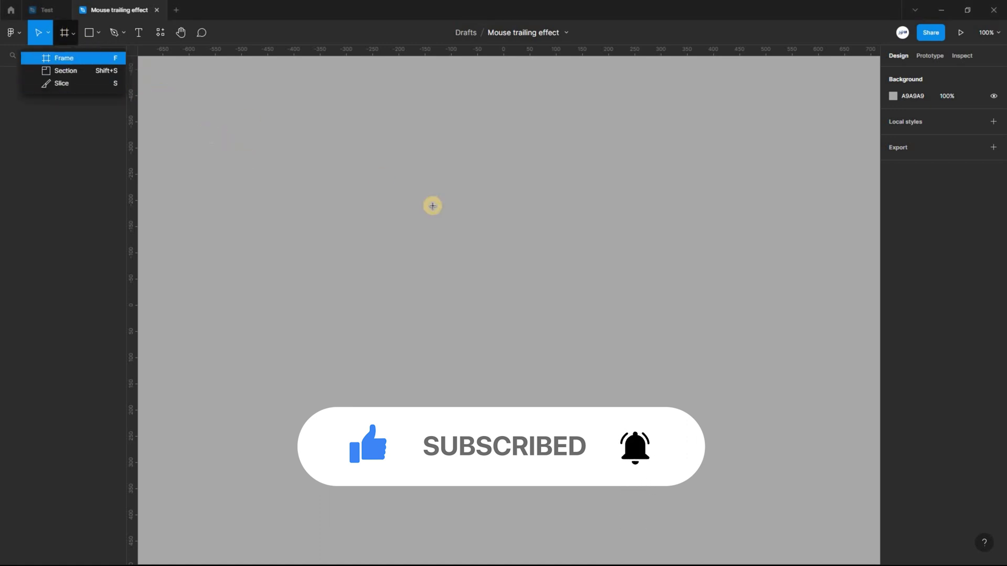
{"action": "key", "text": "f"}
{"action": "left_click", "coordinate": [430, 231]}
{"action": "scroll", "coordinate": [433, 235], "scroll_direction": "up", "scroll_amount": 1}
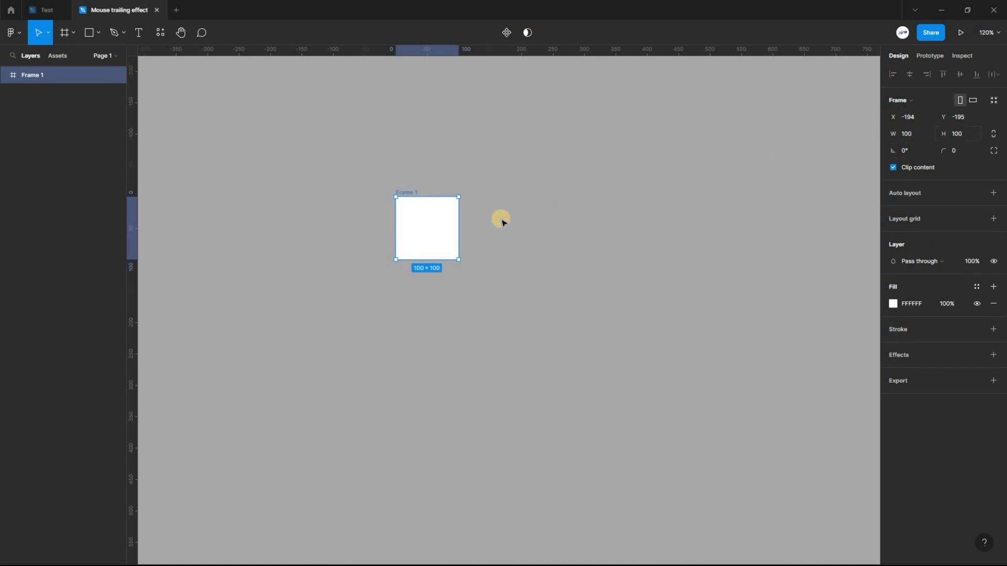
{"action": "left_click", "coordinate": [391, 228]}
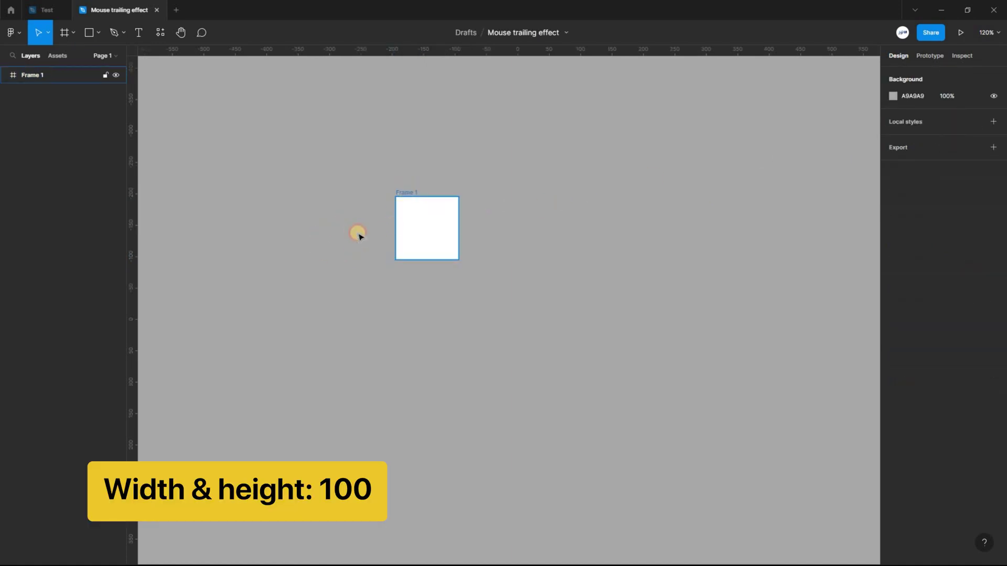
{"action": "left_click_drag", "start_coordinate": [430, 209], "coordinate": [382, 253]}
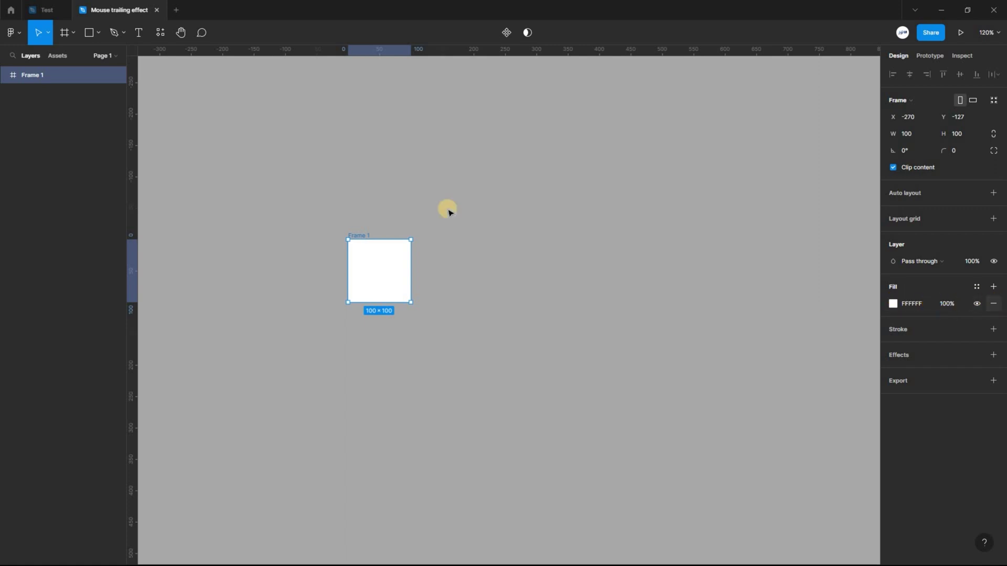
{"action": "left_click", "coordinate": [484, 262]}
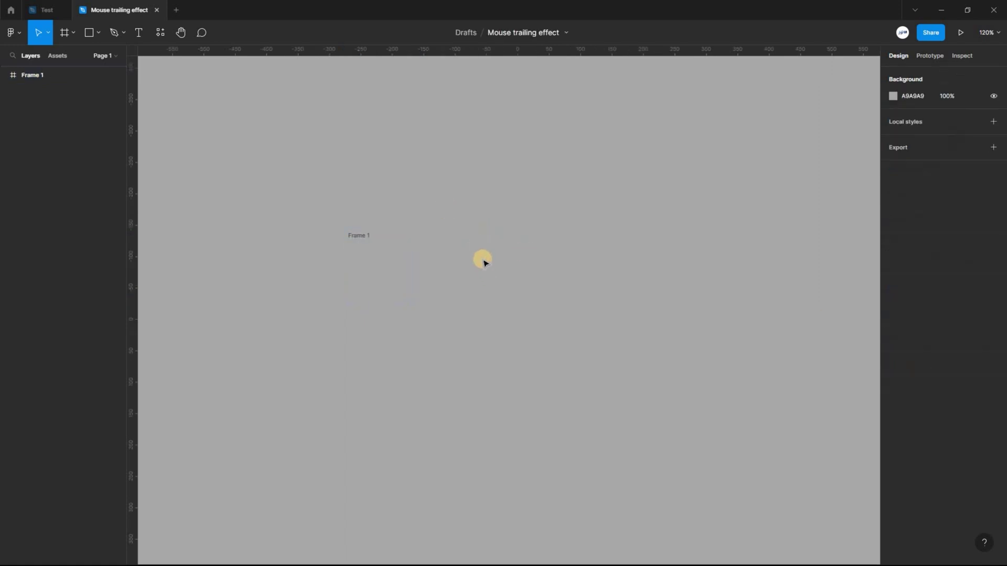
Draw Ellipse 1 as a 200×200 circle filled yellow F0C124, right of Frame 1
{"action": "key", "text": "o"}
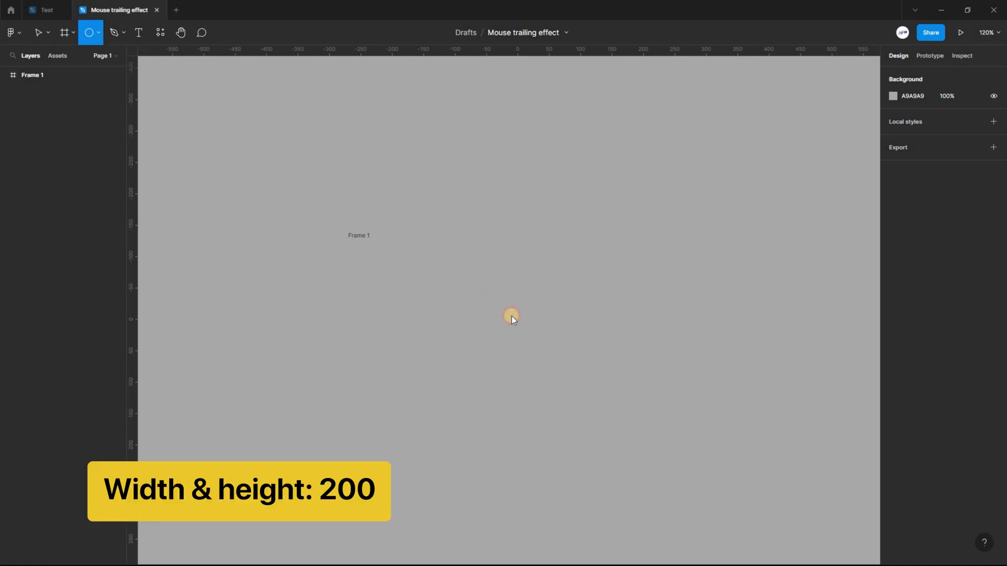
{"action": "left_click_drag", "start_coordinate": [512, 316], "coordinate": [531, 333]}
{"action": "left_click", "coordinate": [912, 116]}
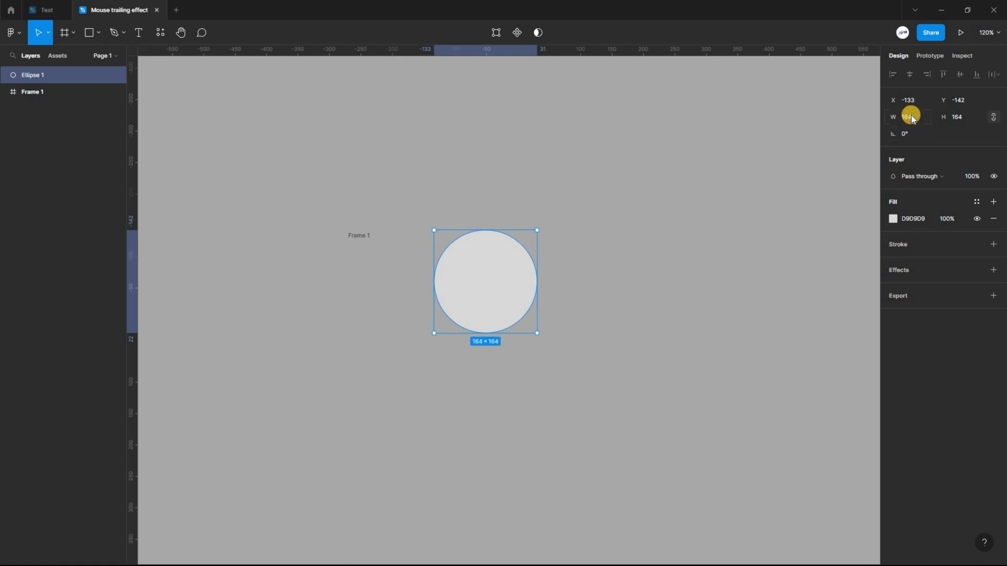
{"action": "type", "text": "200"}
{"action": "key", "text": "Return"}
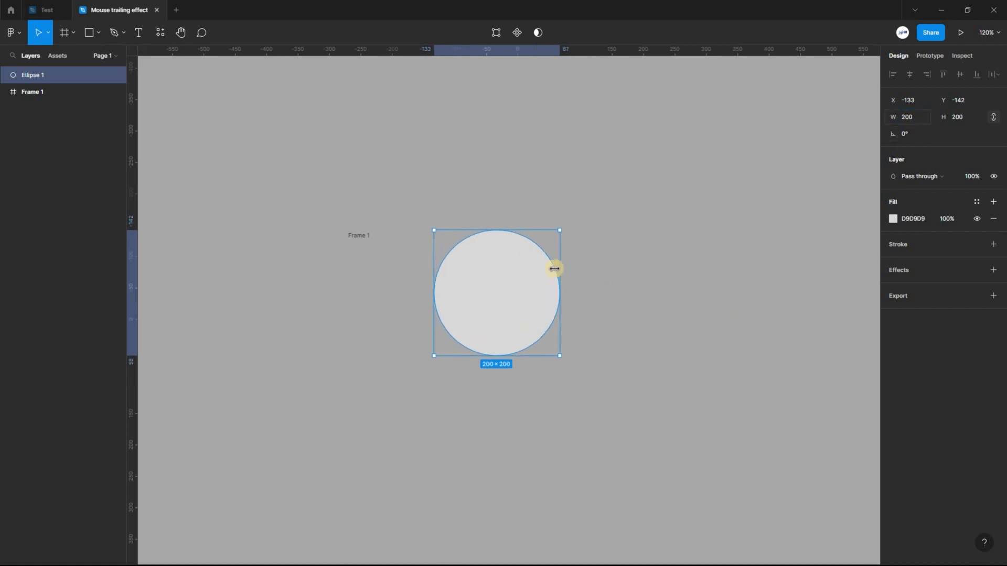
{"action": "left_click_drag", "start_coordinate": [528, 307], "coordinate": [560, 316]}
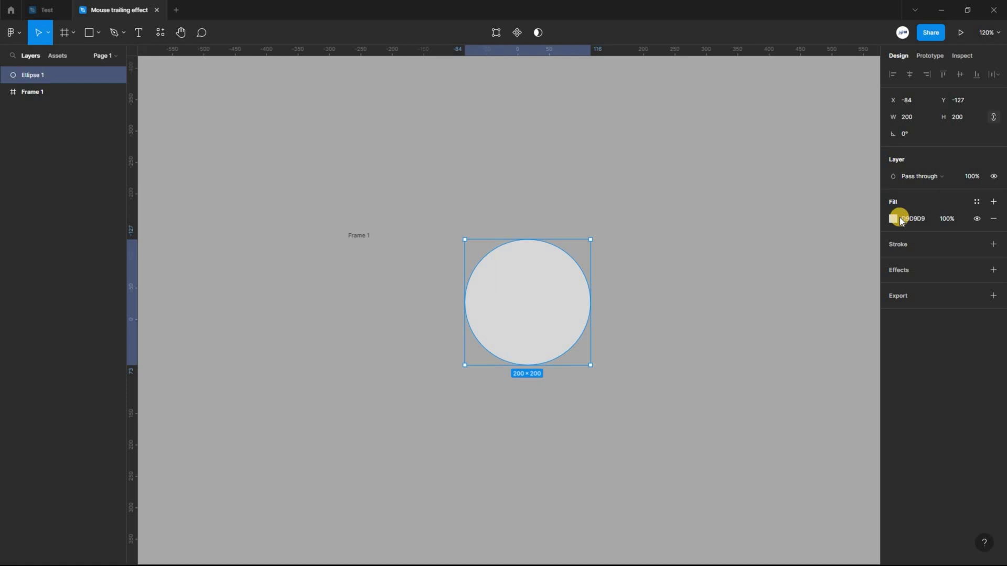
{"action": "left_click", "coordinate": [913, 220]}
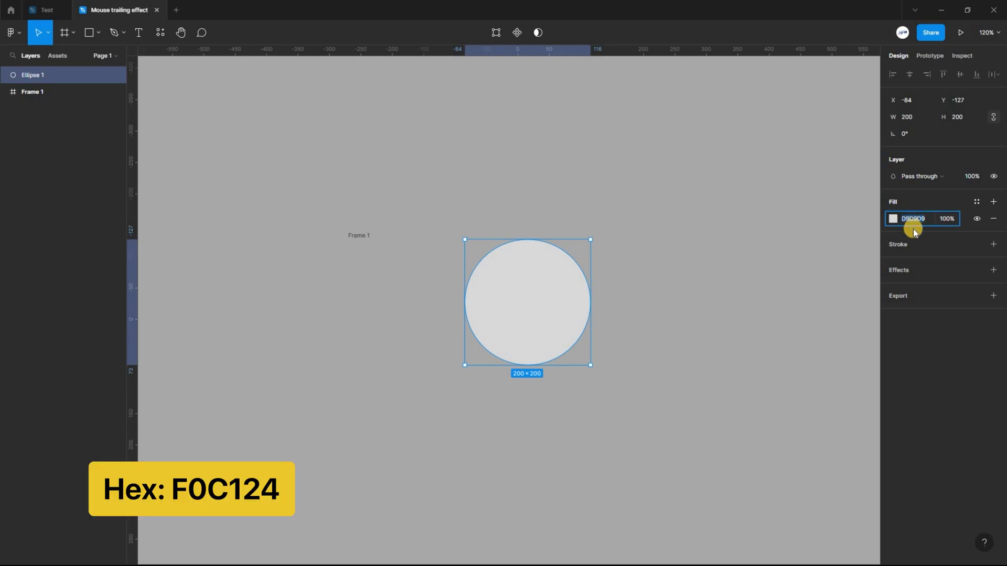
{"action": "type", "text": "F0C124"}
{"action": "left_click", "coordinate": [454, 315]}
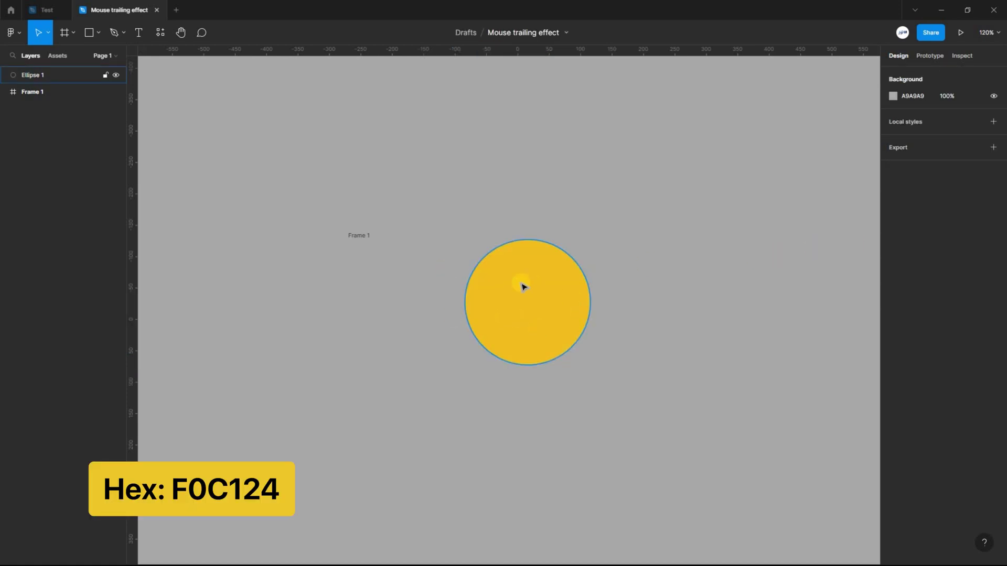
Give the yellow circle a 280 Layer blur and drag it into Frame 1
{"action": "left_click_drag", "start_coordinate": [496, 272], "coordinate": [513, 285]}
{"action": "key", "text": "Escape"}
{"action": "left_click", "coordinate": [521, 314]}
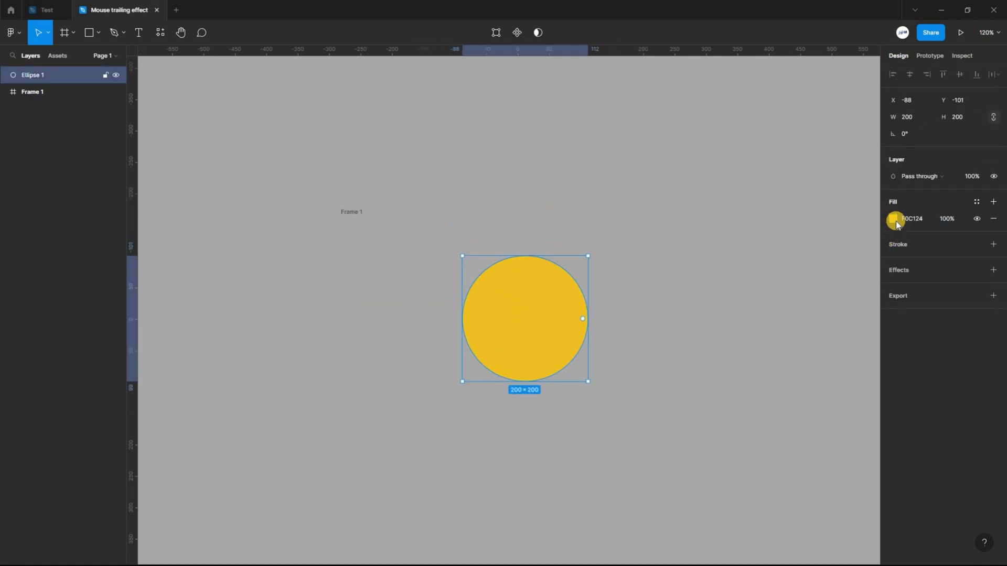
{"action": "left_click", "coordinate": [994, 270]}
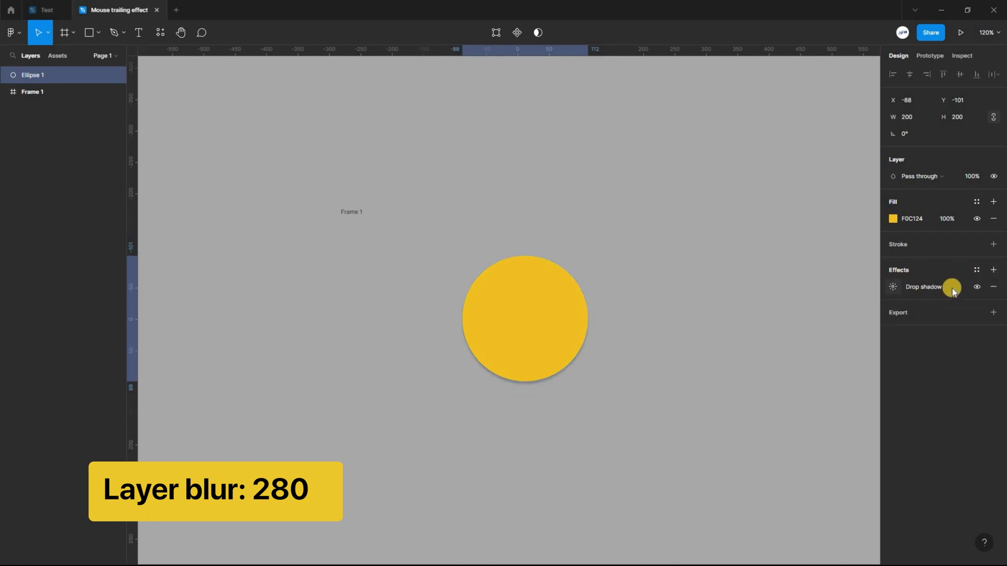
{"action": "left_click", "coordinate": [953, 289]}
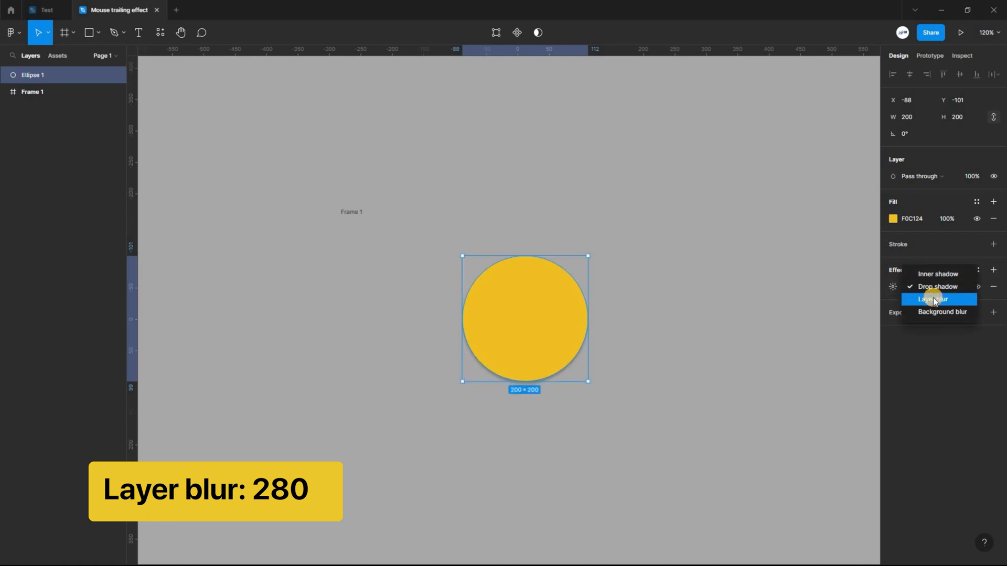
{"action": "left_click", "coordinate": [928, 299]}
{"action": "left_click", "coordinate": [893, 287]}
{"action": "type", "text": "280"}
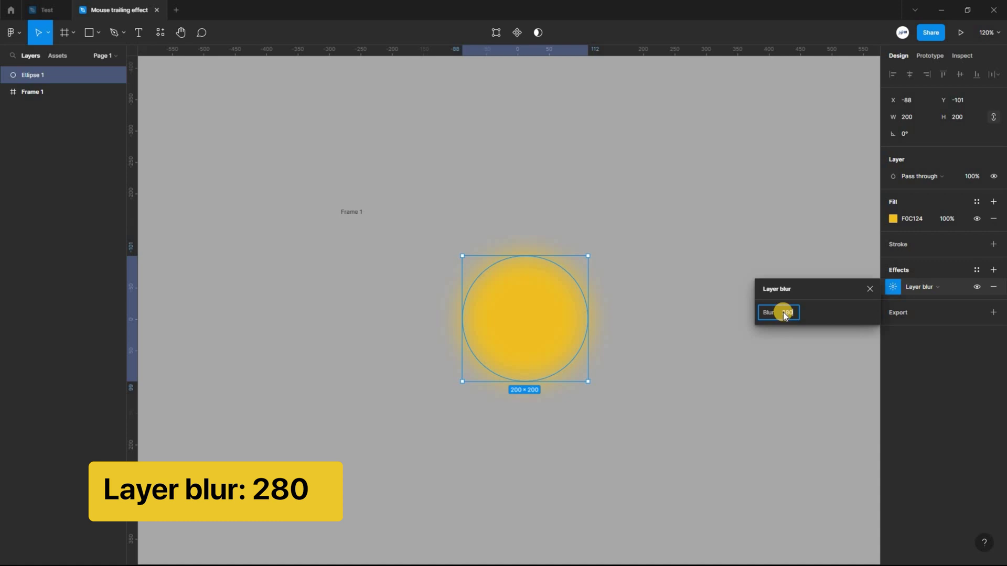
{"action": "key", "text": "Return"}
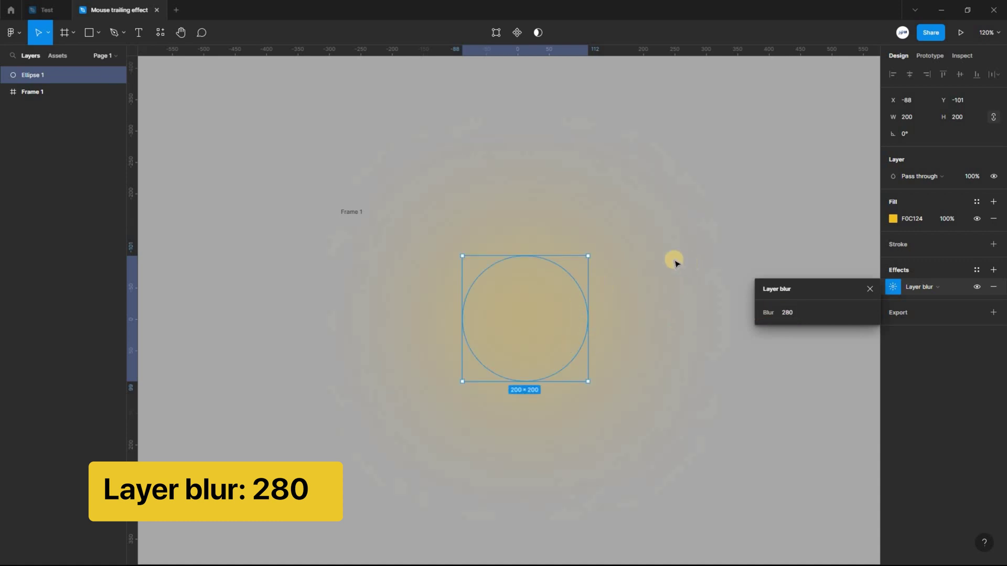
{"action": "left_click", "coordinate": [556, 253]}
{"action": "left_click_drag", "start_coordinate": [549, 325], "coordinate": [382, 254]}
Centre the circle horizontally and vertically on Frame 1, then turn off Frame 1's Clip content
{"action": "left_click", "coordinate": [355, 401]}
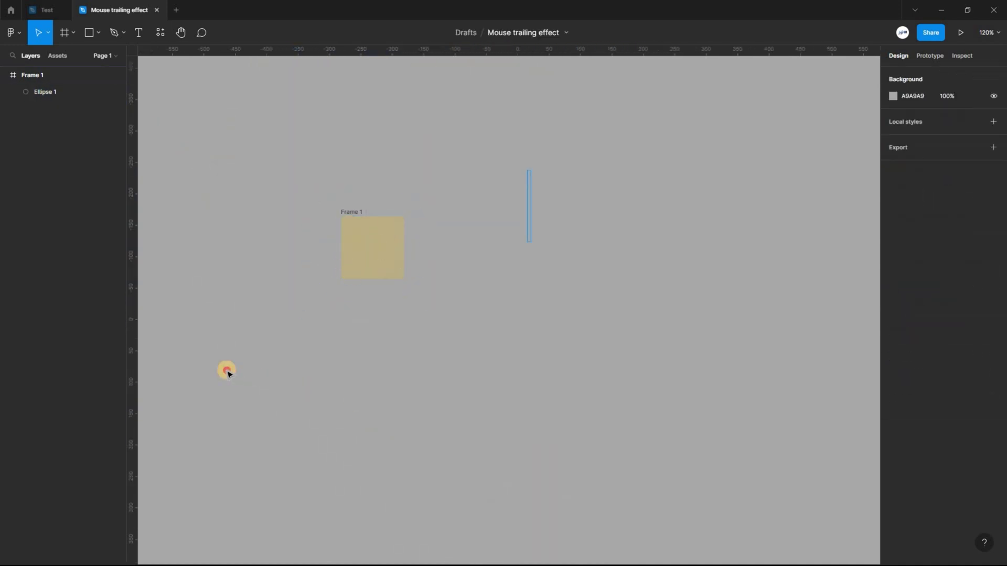
{"action": "left_click_drag", "start_coordinate": [229, 374], "coordinate": [529, 170]}
{"action": "left_click", "coordinate": [910, 73]}
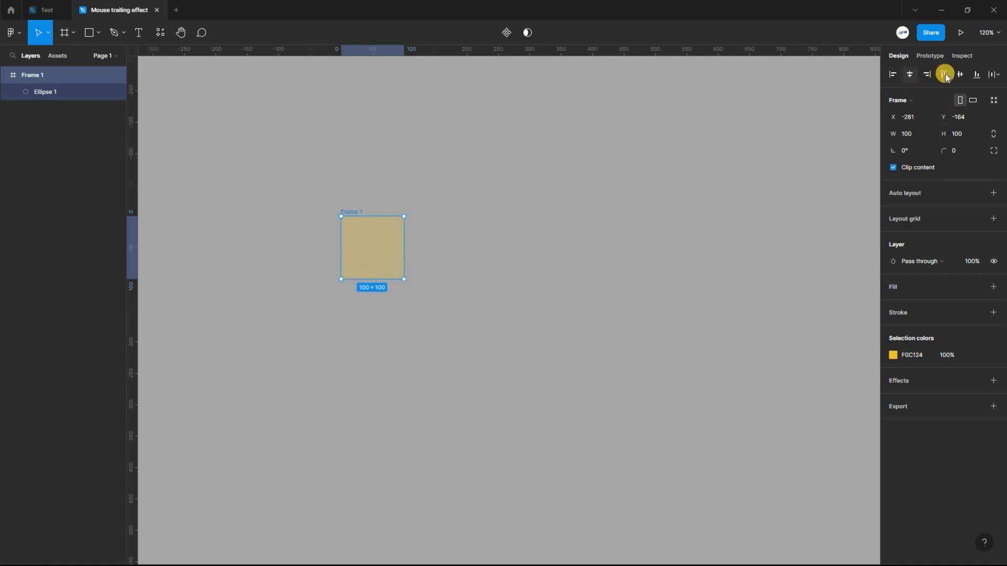
{"action": "left_click", "coordinate": [959, 75]}
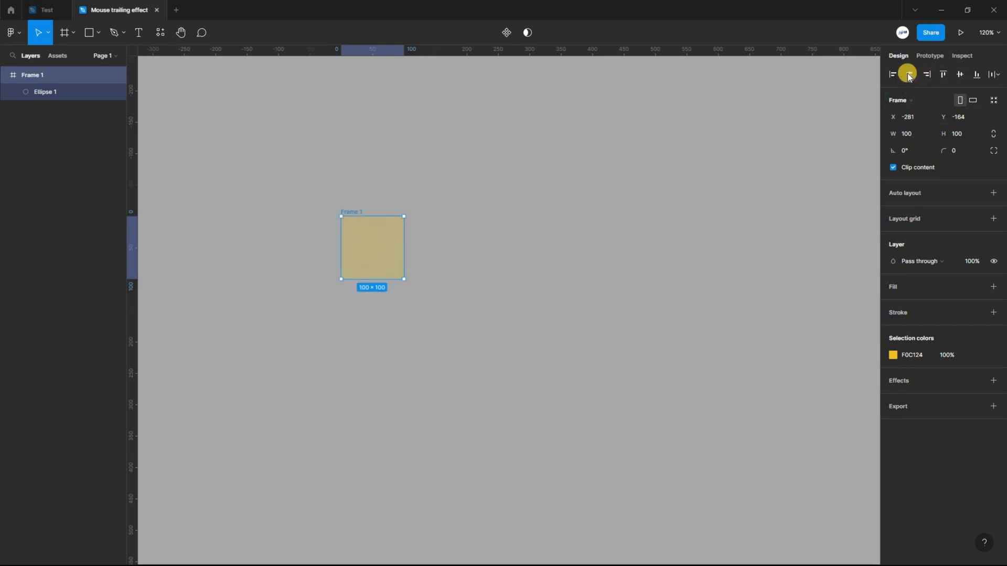
{"action": "left_click", "coordinate": [960, 75]}
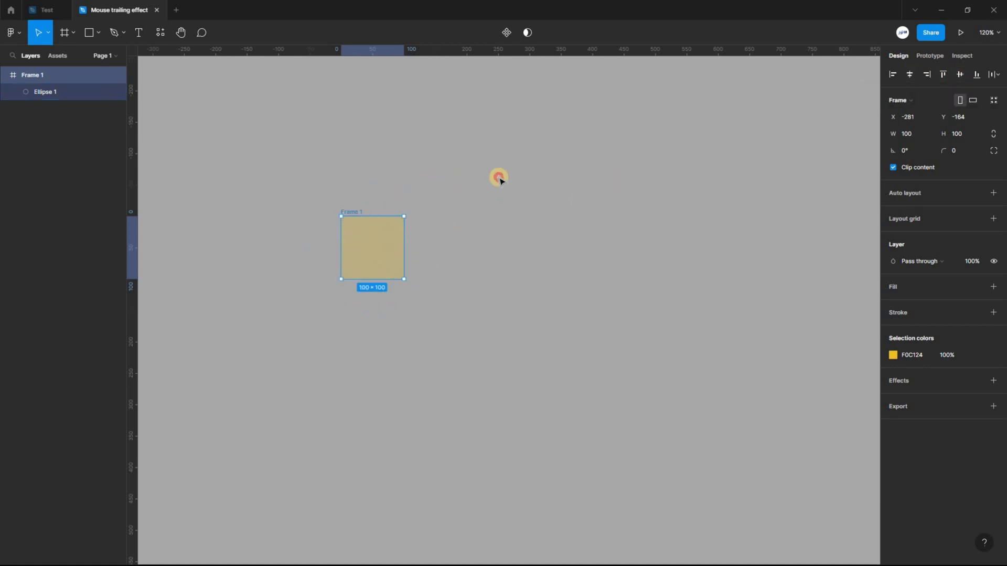
{"action": "left_click", "coordinate": [348, 205]}
{"action": "left_click", "coordinate": [347, 211]}
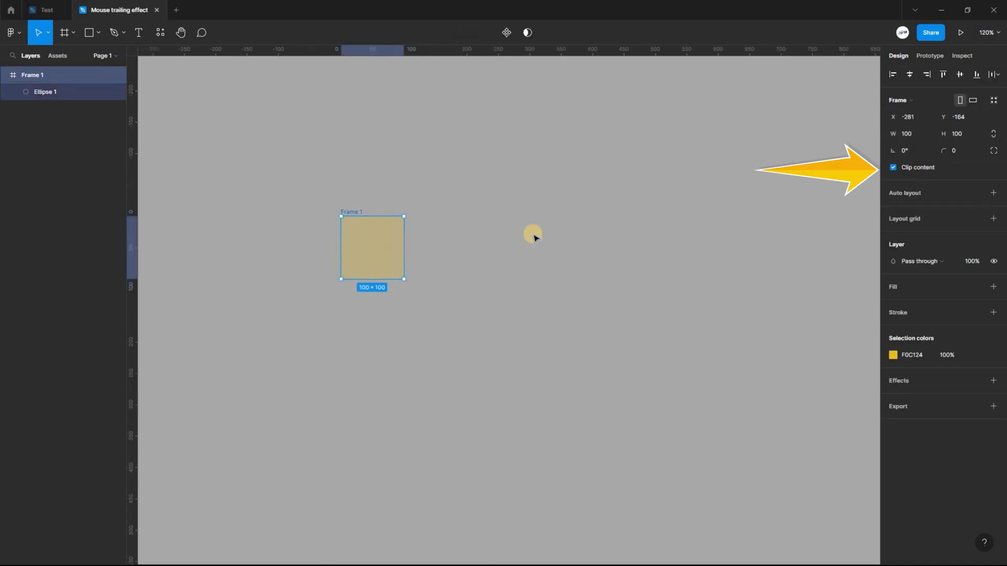
{"action": "left_click", "coordinate": [893, 167]}
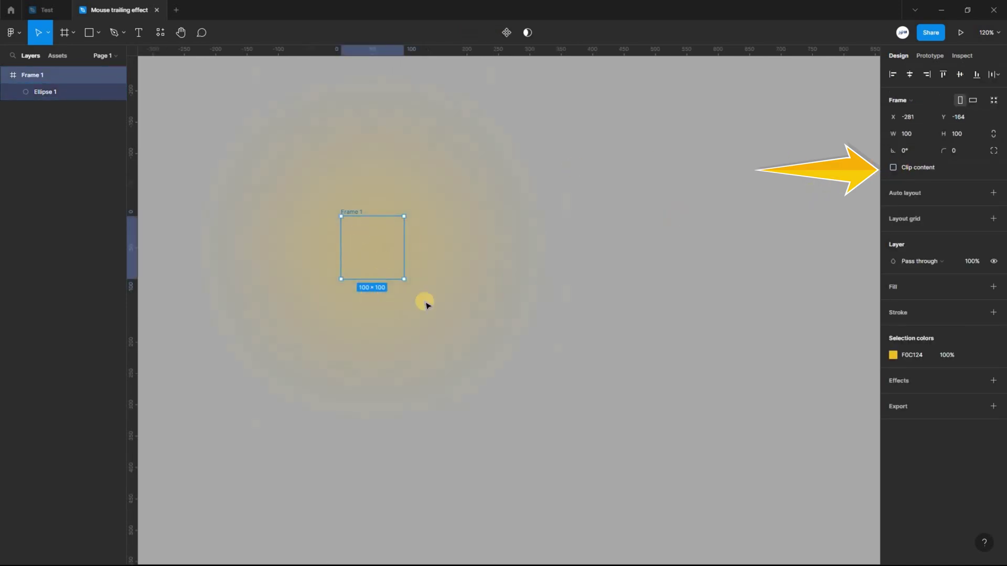
Duplicate the glowing circle Ellipse 1 with Ctrl+D
{"action": "left_click", "coordinate": [44, 95]}
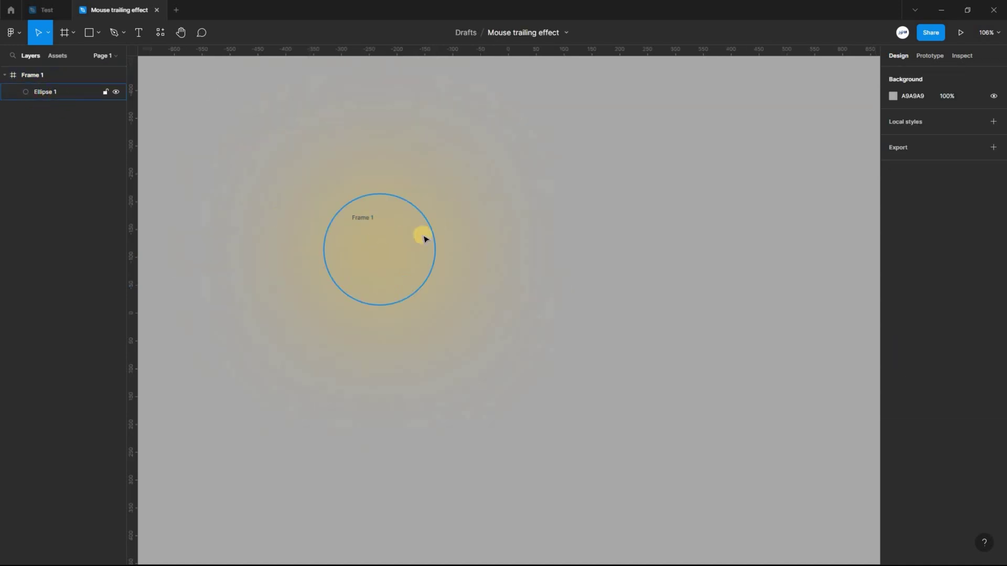
{"action": "key", "text": "ctrl+d"}
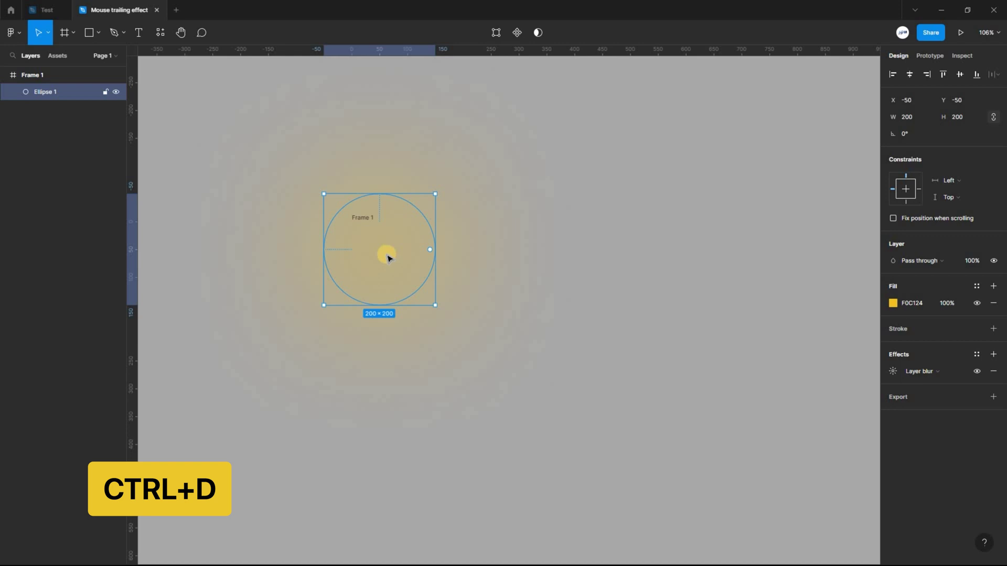
{"action": "key", "text": "ctrl+d"}
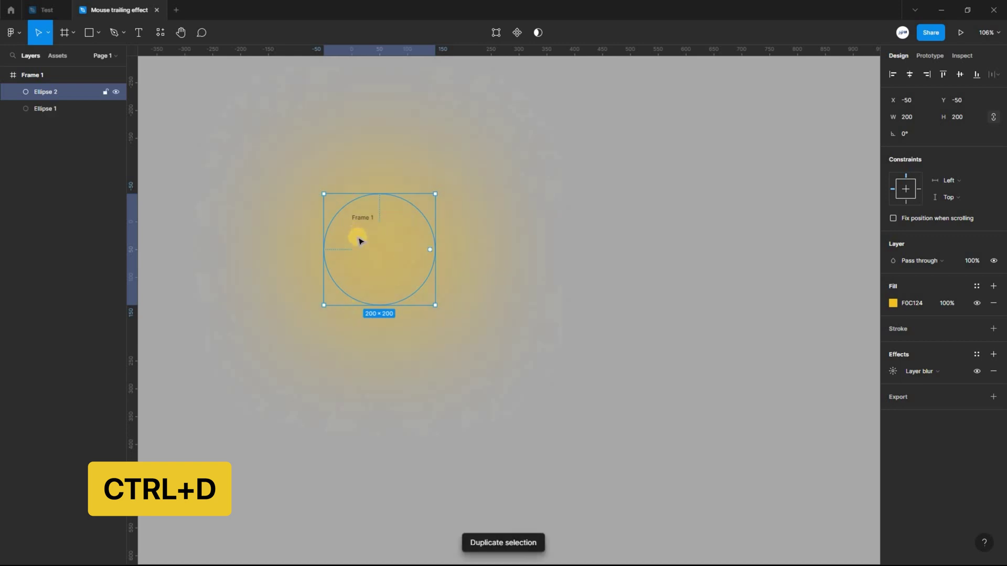
Rename the original ellipse to Down and the copy to Up
{"action": "left_click", "coordinate": [49, 109]}
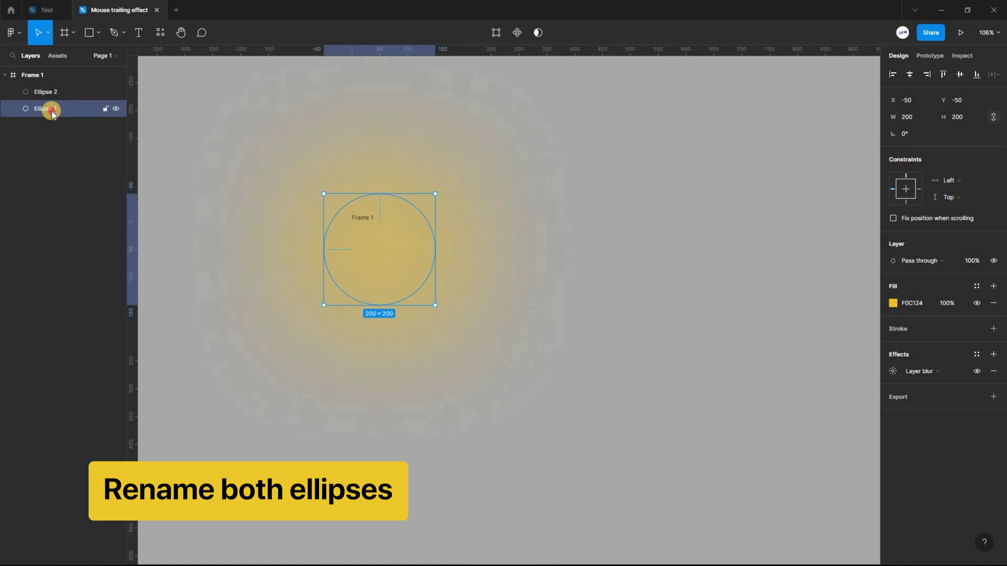
{"action": "double_click", "coordinate": [51, 111]}
{"action": "type", "text": "D"}
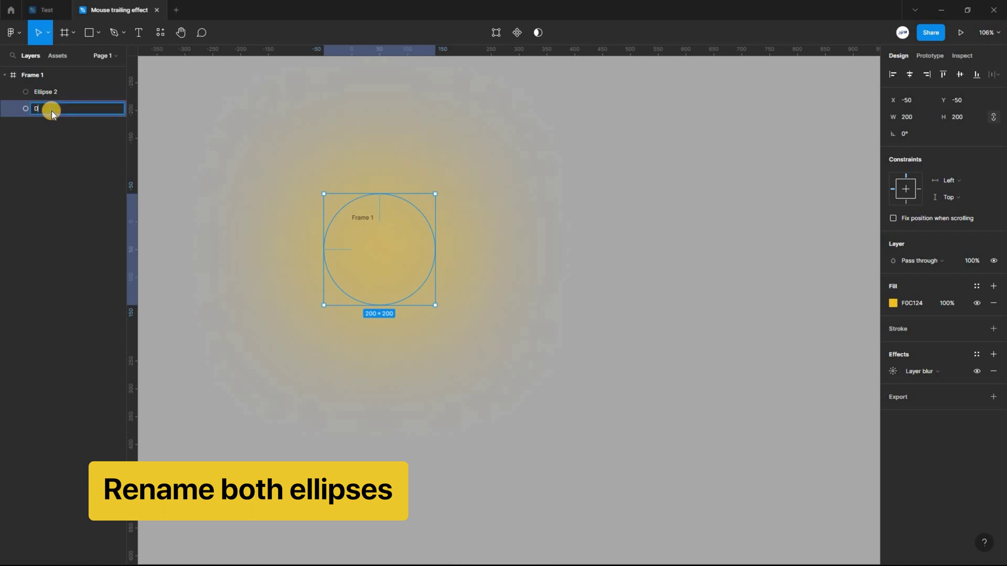
{"action": "type", "text": "own"}
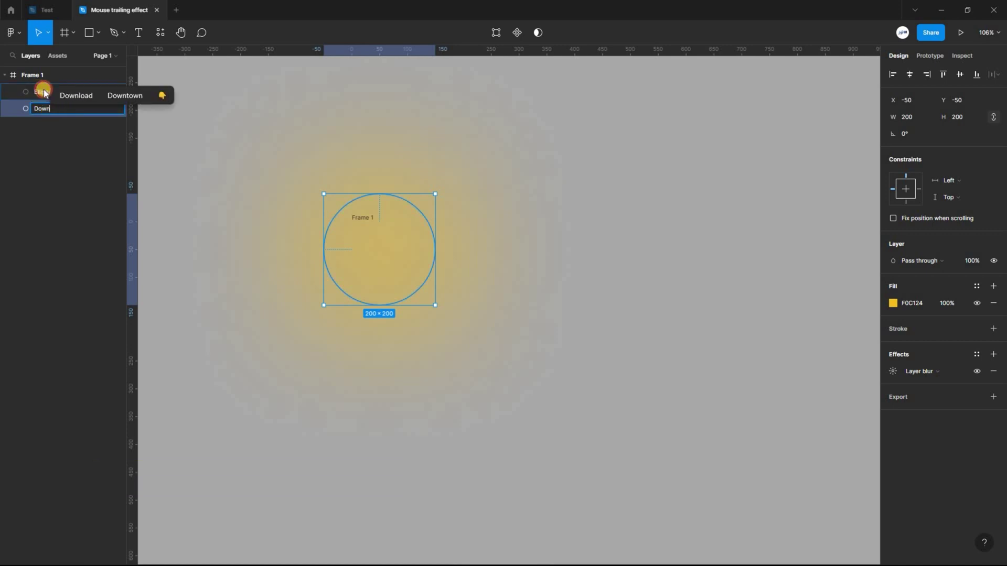
{"action": "left_click", "coordinate": [43, 92]}
{"action": "double_click", "coordinate": [43, 93]}
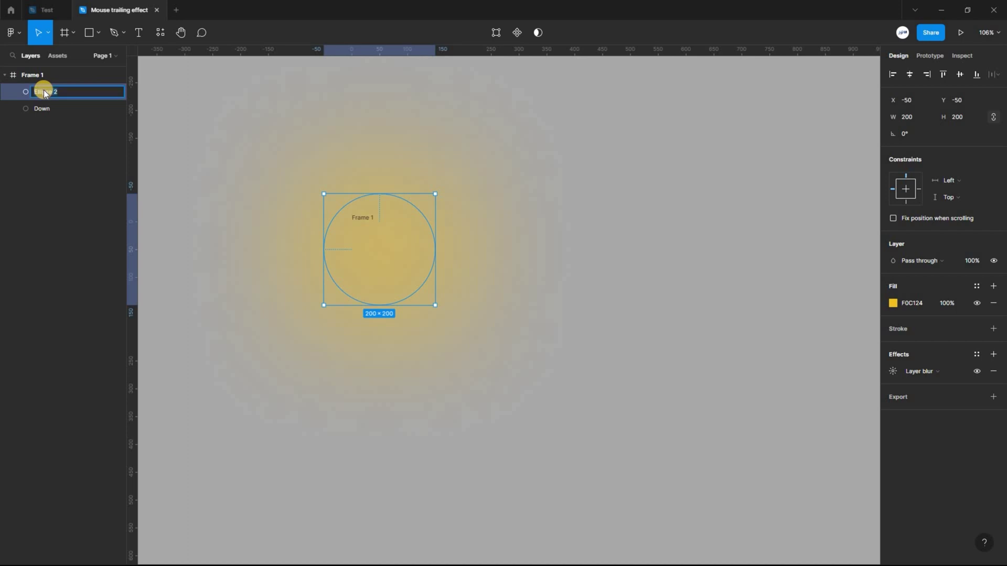
{"action": "type", "text": "Up"}
{"action": "key", "text": "Return"}
{"action": "key", "text": "Escape"}
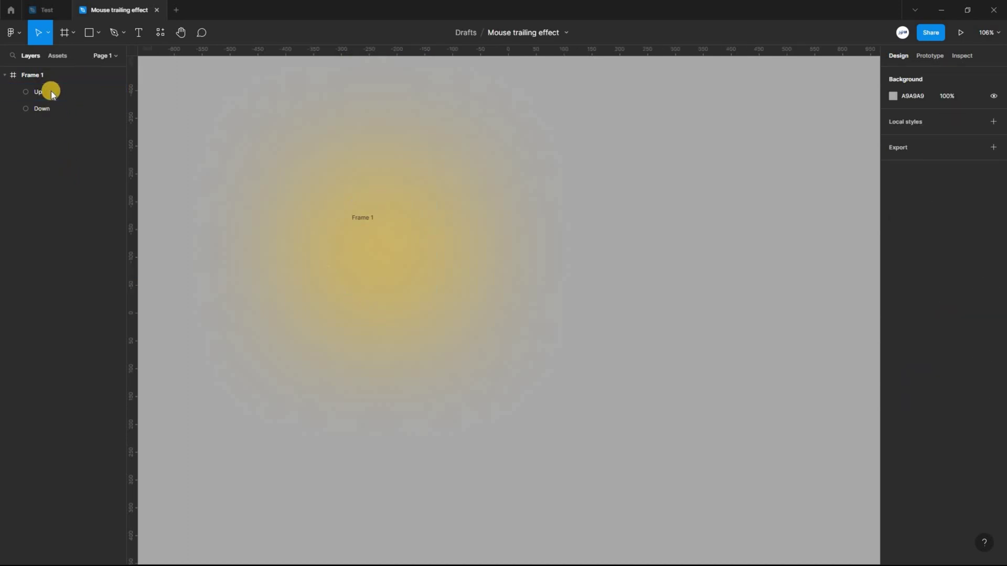
Halve the Up ellipse's width to 100 and centre the ellipses within Frame 1
{"action": "left_click", "coordinate": [375, 262]}
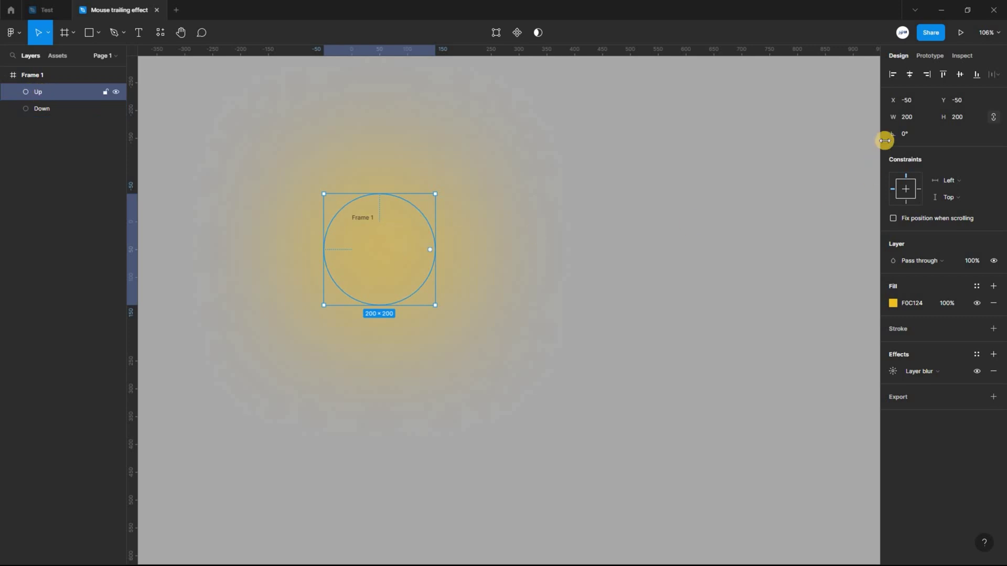
{"action": "left_click", "coordinate": [906, 117]}
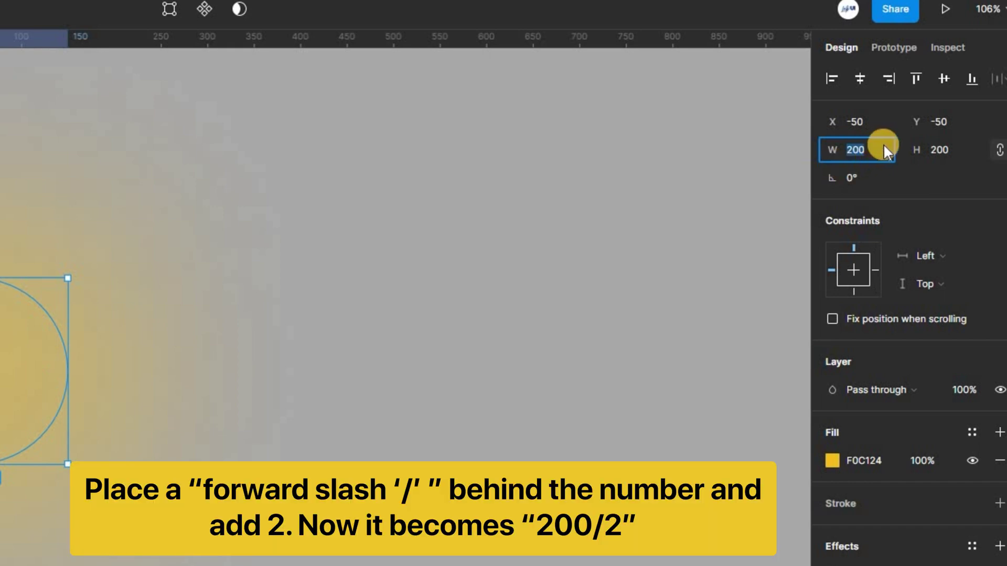
{"action": "left_click", "coordinate": [878, 150]}
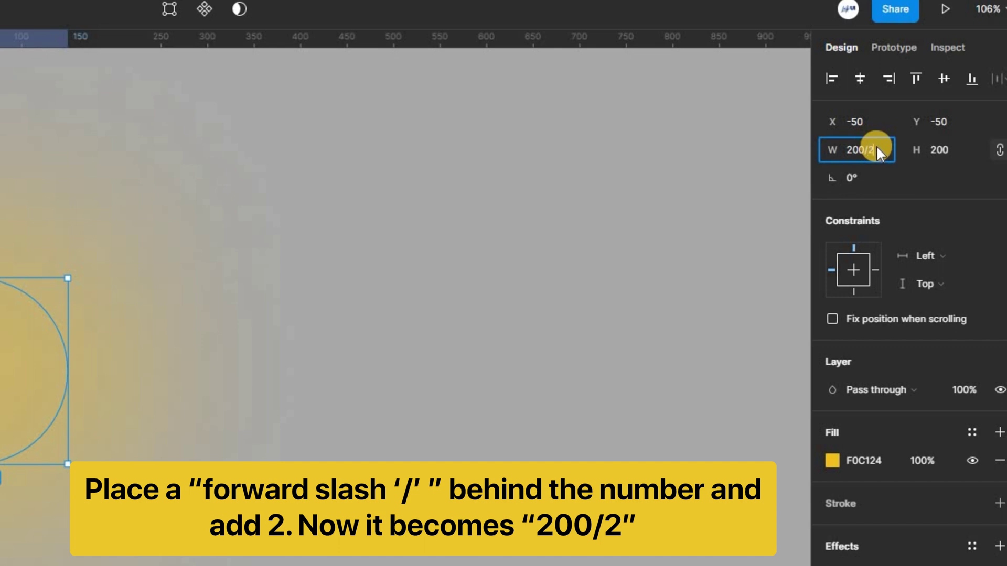
{"action": "type", "text": "/2"}
{"action": "key", "text": "Return"}
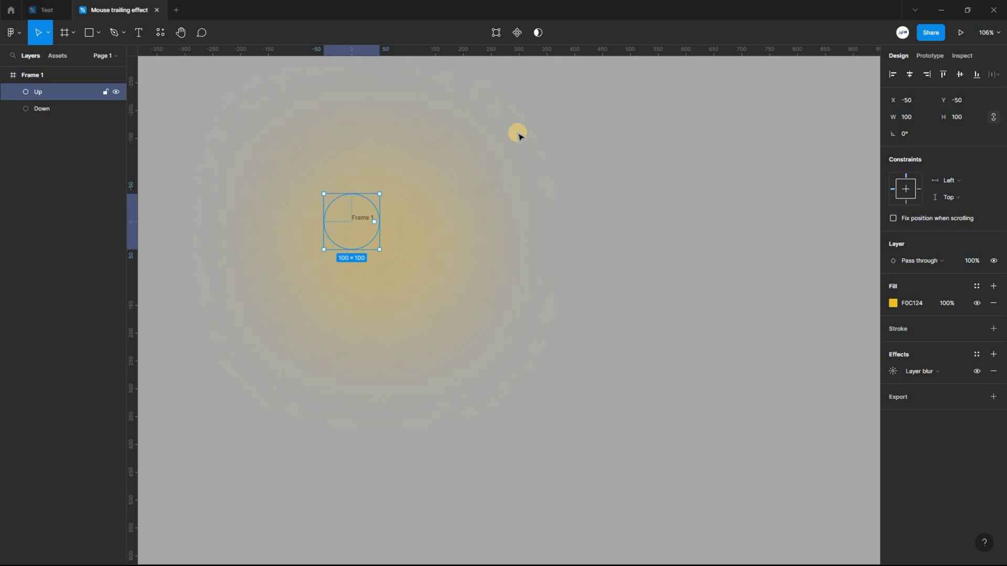
{"action": "left_click_drag", "start_coordinate": [518, 132], "coordinate": [250, 348]}
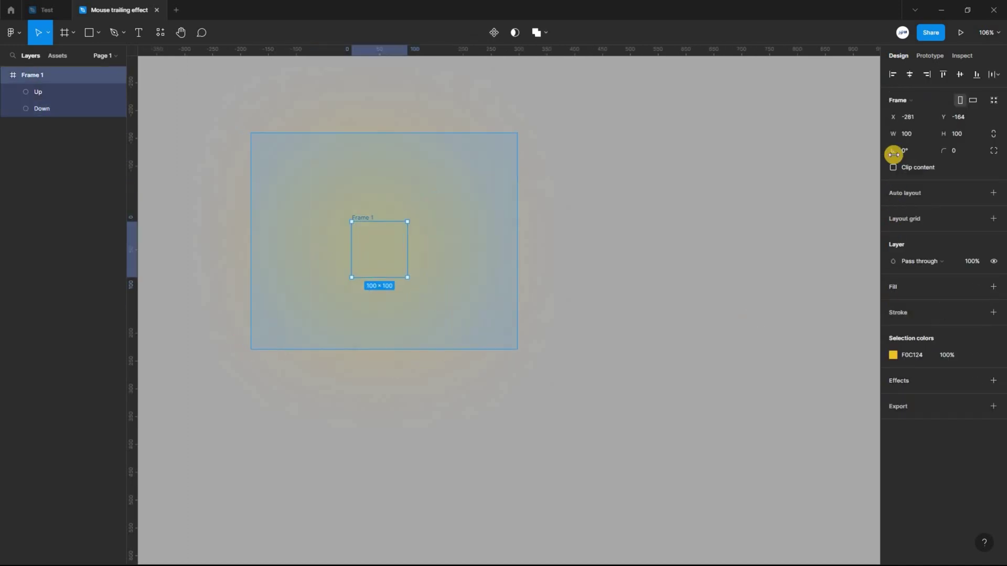
{"action": "left_click", "coordinate": [909, 74]}
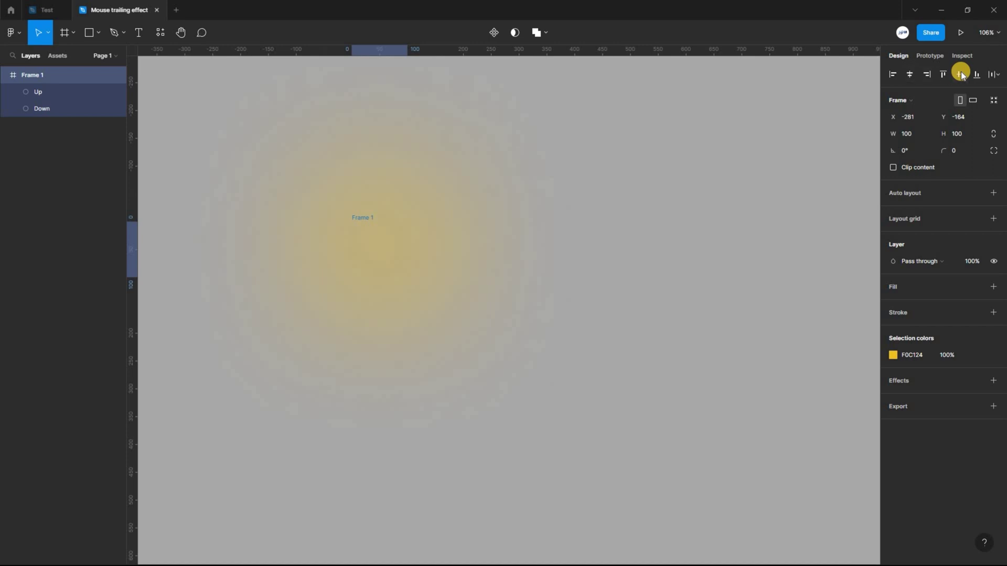
{"action": "left_click", "coordinate": [960, 75]}
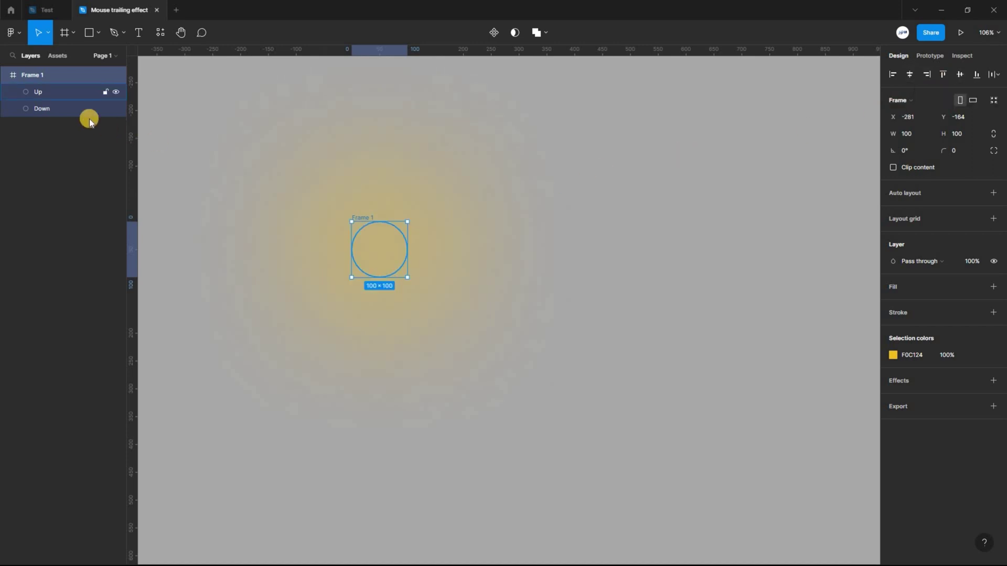
Halve the Up ellipse's layer blur from 280 to 140
{"action": "left_click", "coordinate": [67, 92]}
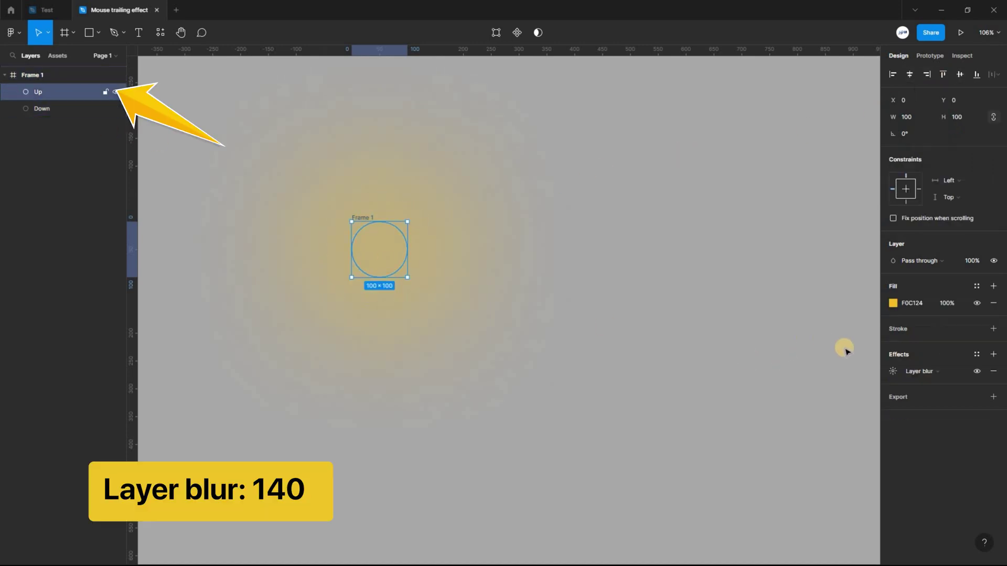
{"action": "left_click", "coordinate": [888, 371]}
{"action": "left_click", "coordinate": [779, 399]}
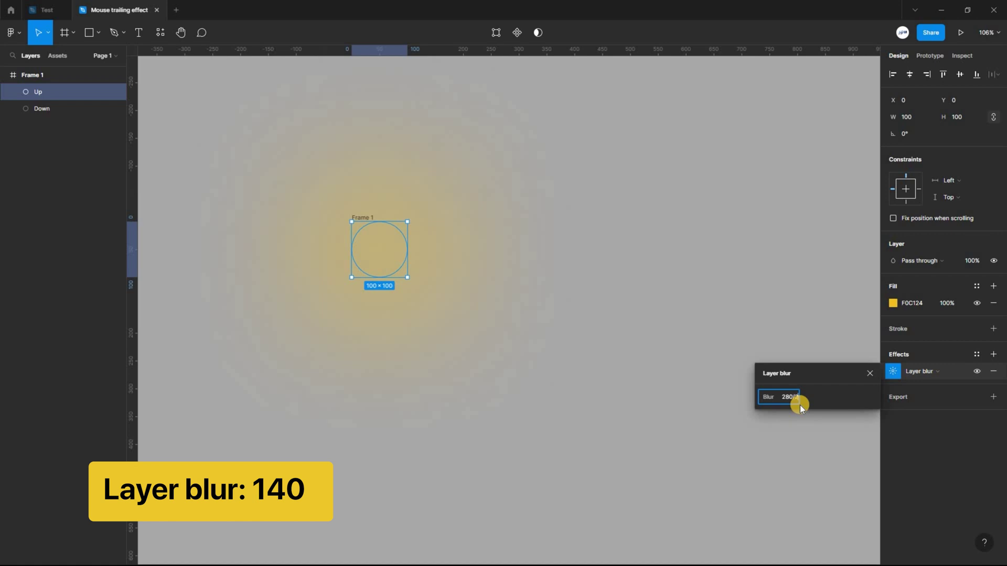
{"action": "type", "text": "/2"}
{"action": "key", "text": "Return"}
{"action": "left_click", "coordinate": [522, 148]}
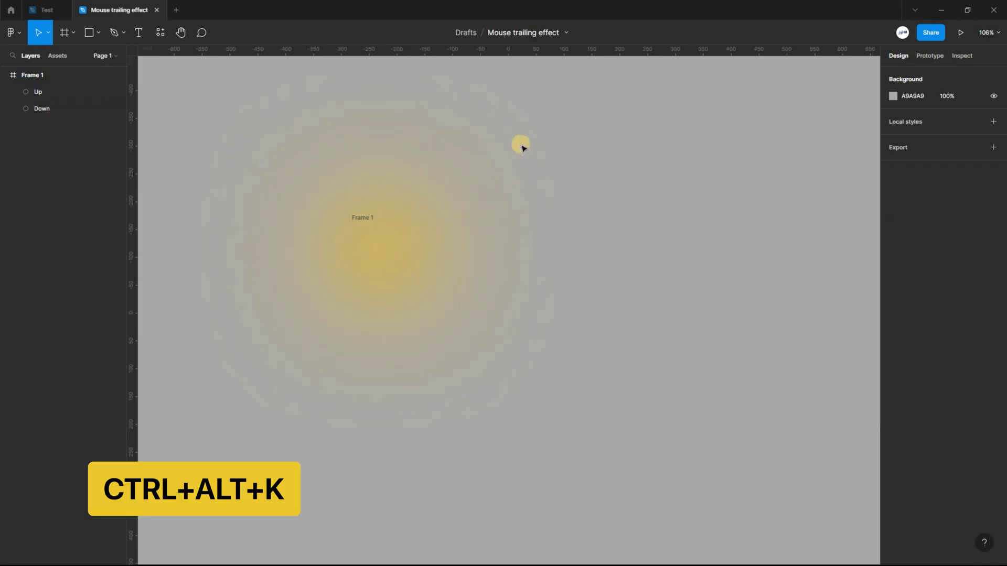
Make Frame 1 a component and add a second variant, Variant2
{"action": "left_click_drag", "start_coordinate": [336, 365], "coordinate": [221, 386]}
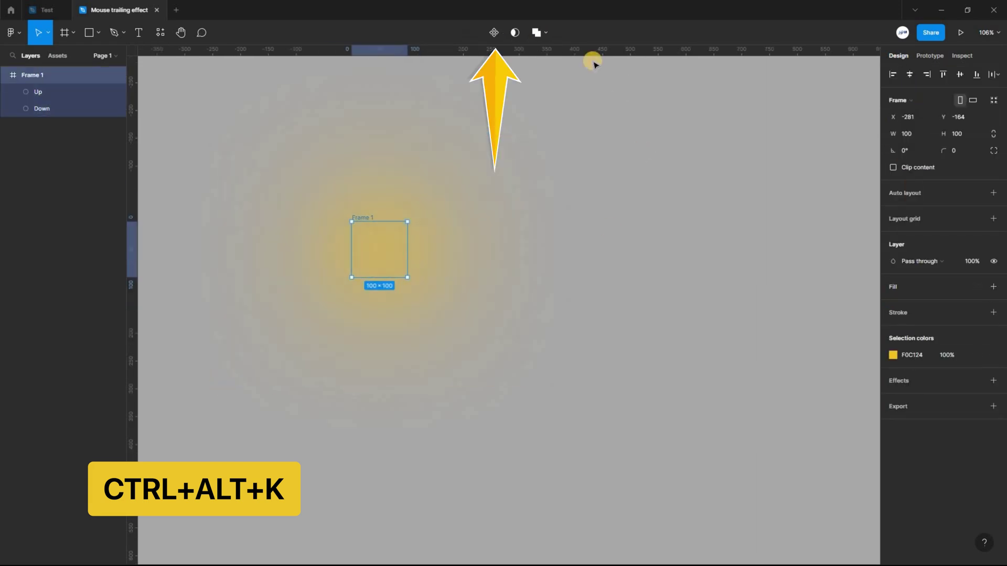
{"action": "left_click", "coordinate": [493, 34]}
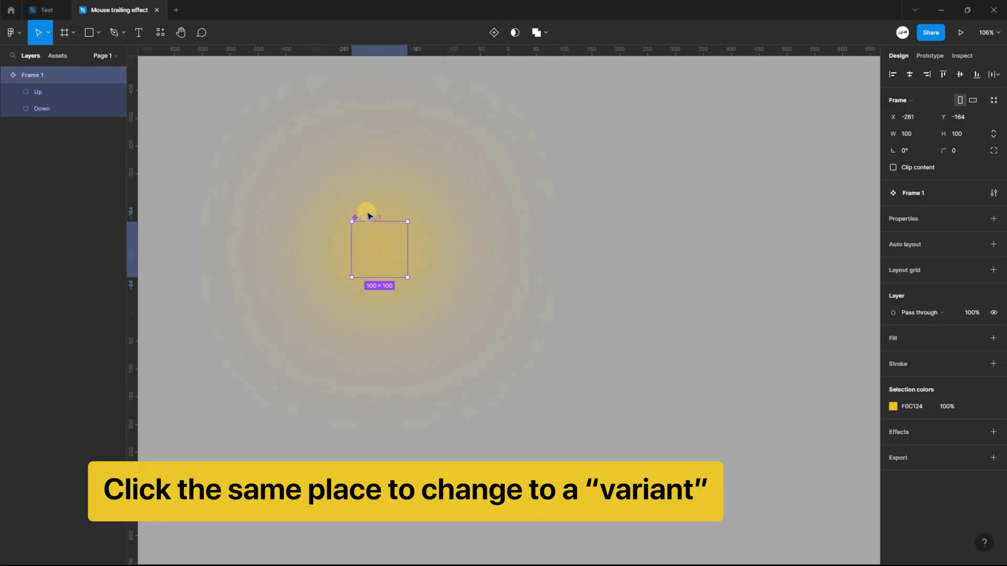
{"action": "left_click", "coordinate": [493, 37]}
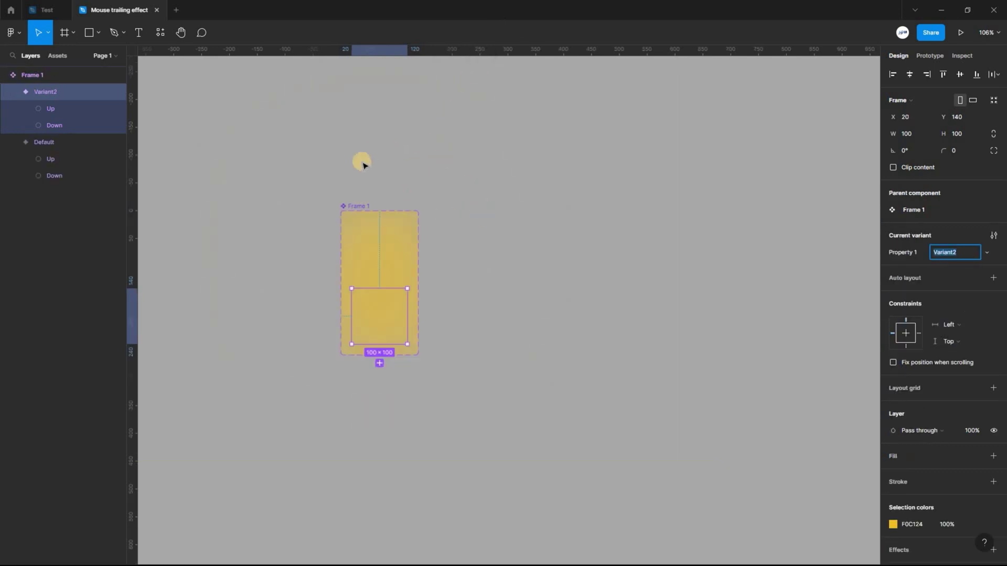
{"action": "left_click", "coordinate": [363, 164]}
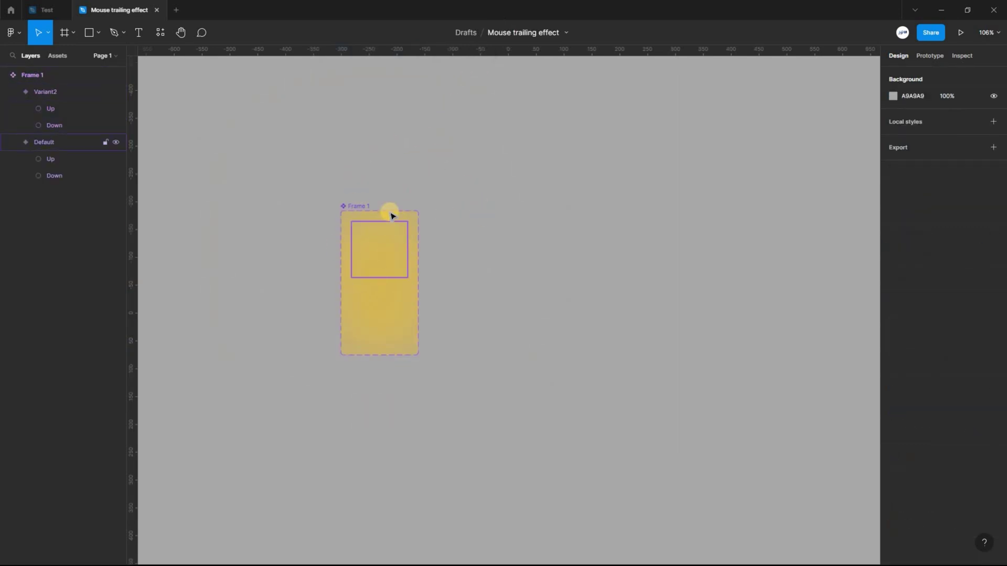
Turn off Clip content on the component set and widen the variant spacing to about 200
{"action": "left_click", "coordinate": [356, 206]}
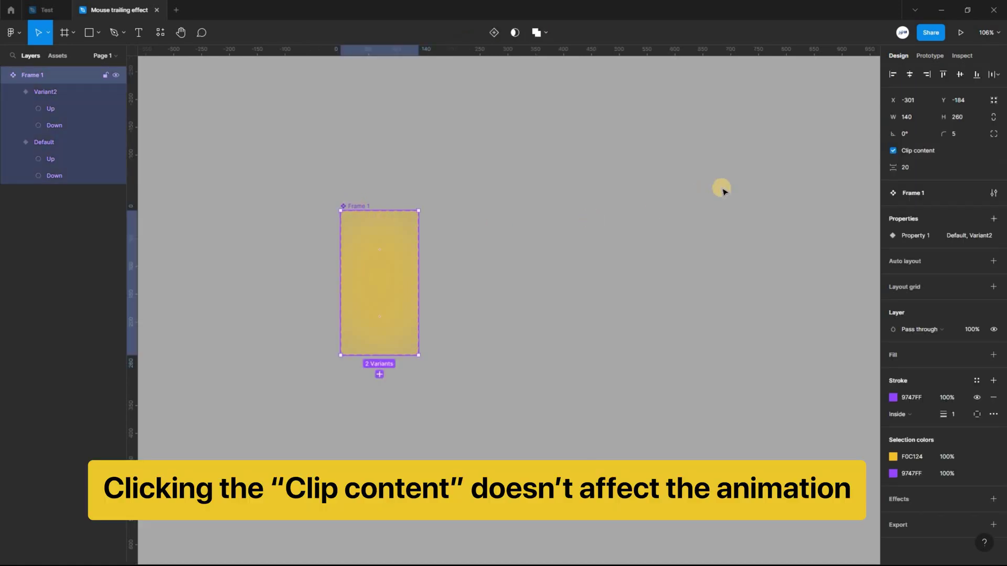
{"action": "left_click", "coordinate": [892, 152]}
{"action": "left_click", "coordinate": [894, 153]}
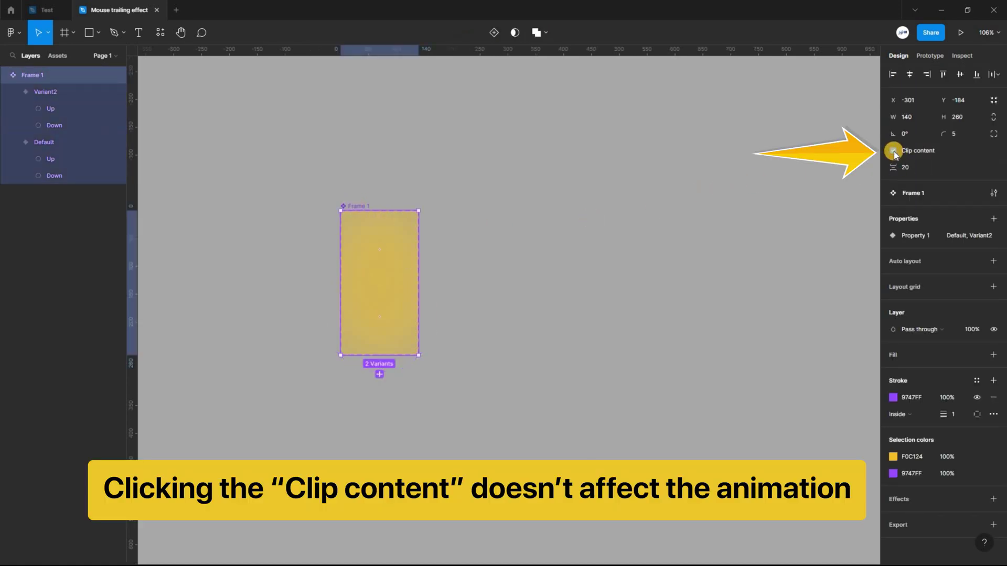
{"action": "left_click", "coordinate": [894, 152]}
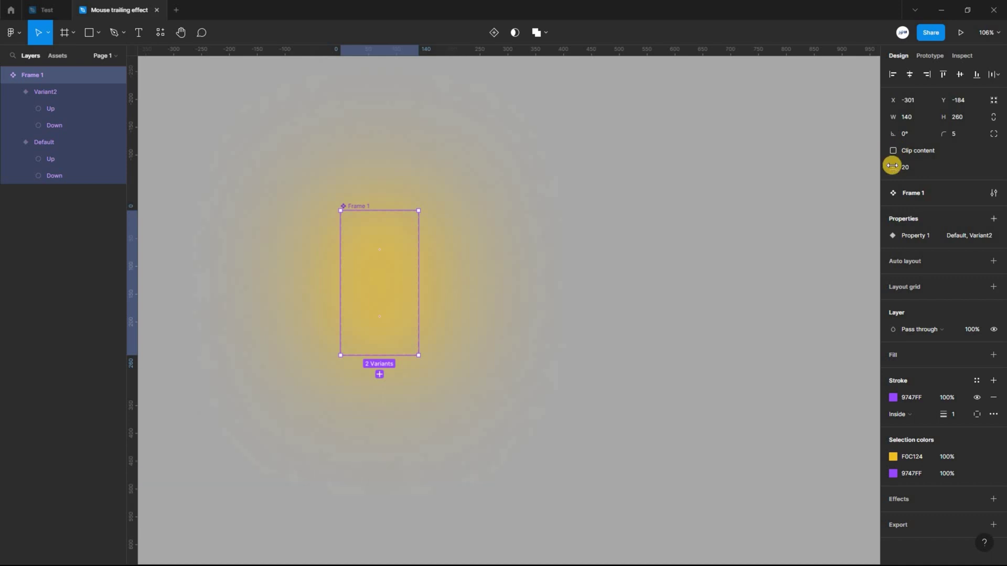
{"action": "left_click", "coordinate": [504, 292]}
{"action": "left_click_drag", "start_coordinate": [534, 300], "coordinate": [631, 302]}
{"action": "left_click_drag", "start_coordinate": [982, 181], "coordinate": [22, 173]}
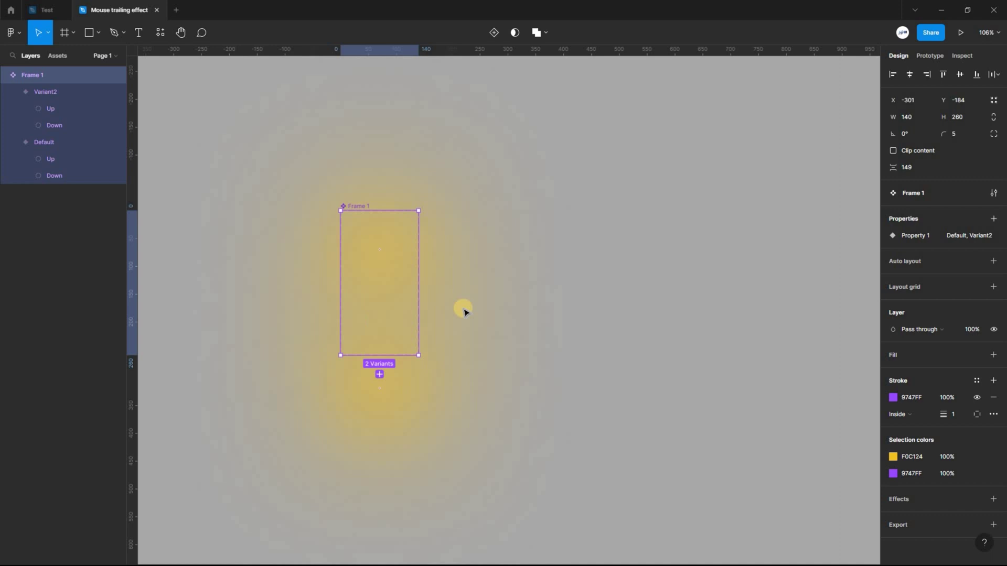
{"action": "left_click_drag", "start_coordinate": [891, 169], "coordinate": [909, 170]}
{"action": "left_click_drag", "start_coordinate": [185, 285], "coordinate": [420, 266]}
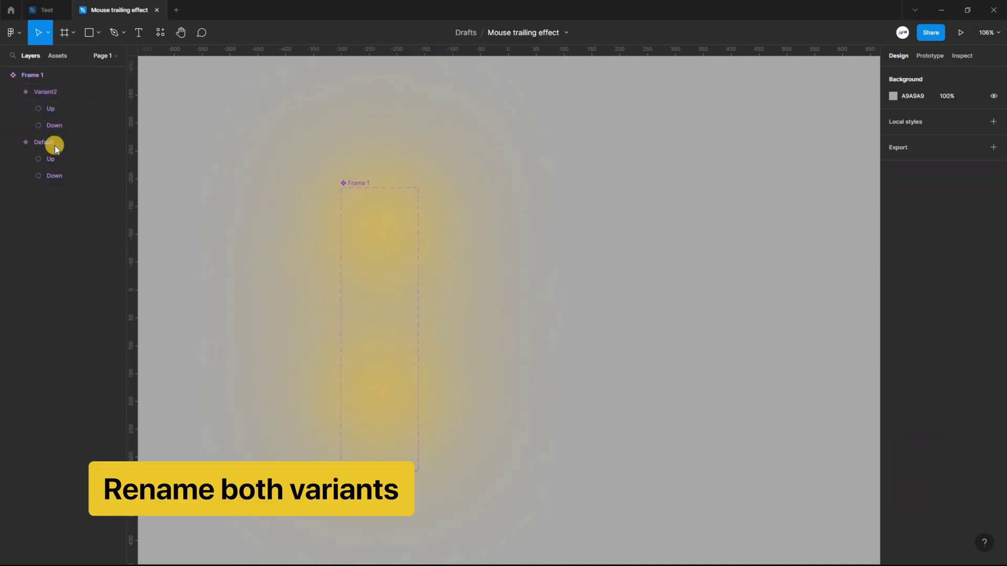
Set the Default variant's Property 1 value to inactive
{"action": "left_click", "coordinate": [54, 143]}
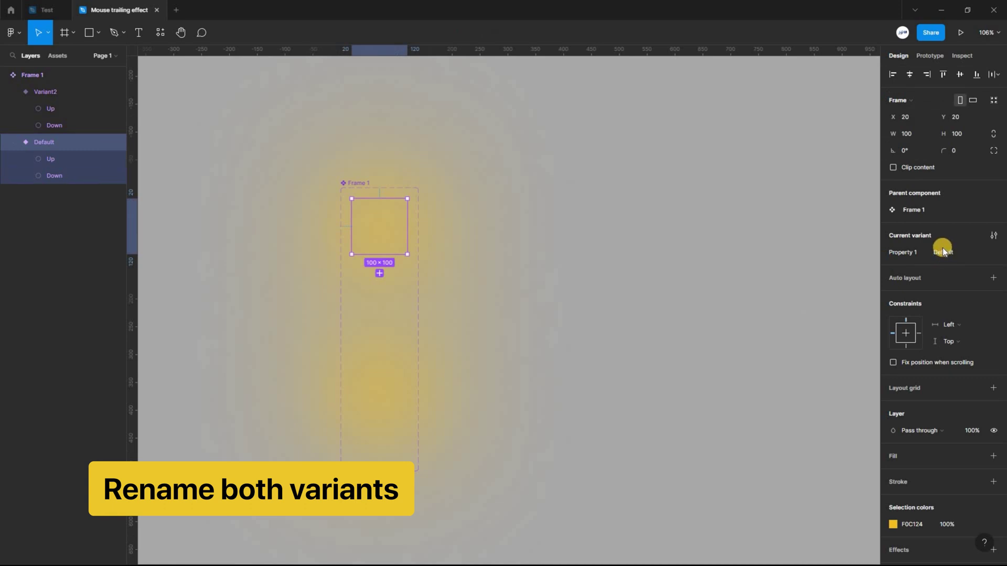
{"action": "left_click", "coordinate": [945, 253]}
{"action": "type", "text": "a"}
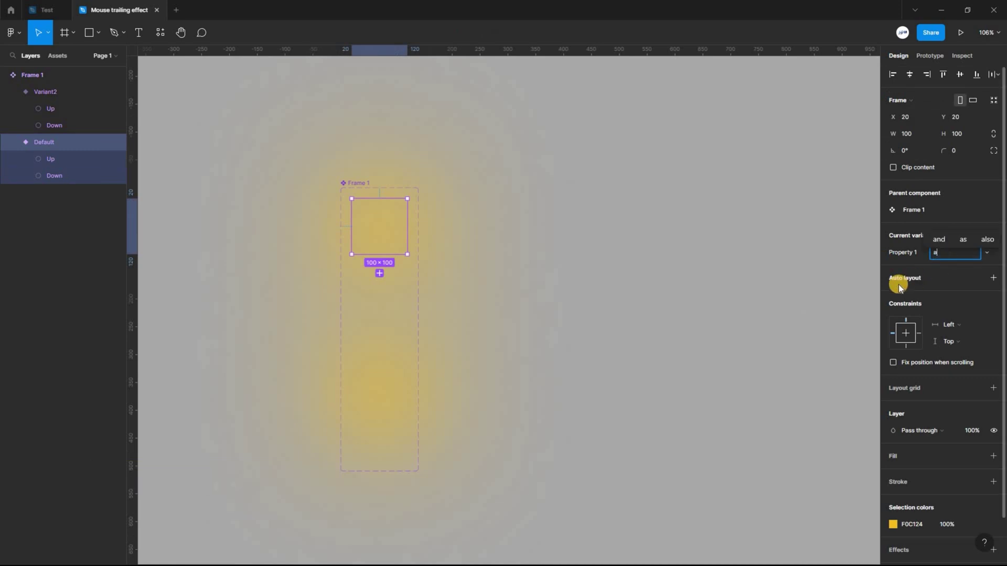
{"action": "type", "text": "ct"}
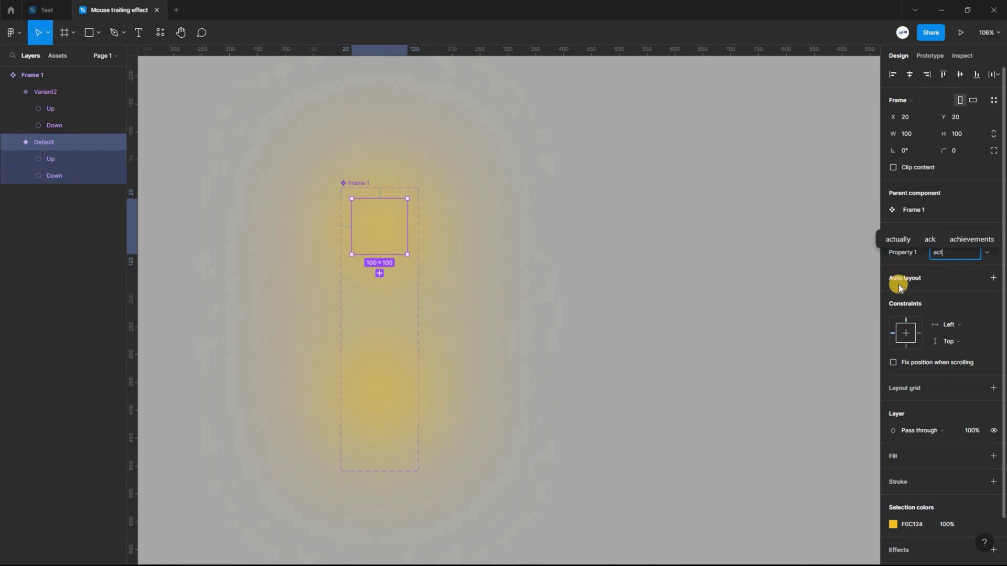
{"action": "key", "text": "BackSpace"}
{"action": "key", "text": "BackSpace"}
{"action": "key", "text": "BackSpace"}
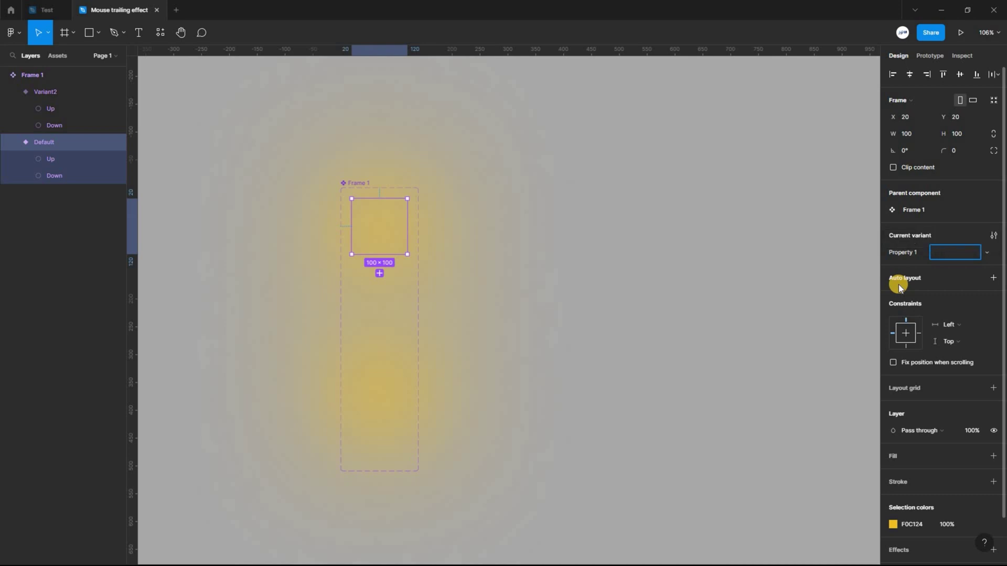
{"action": "type", "text": "inactive"}
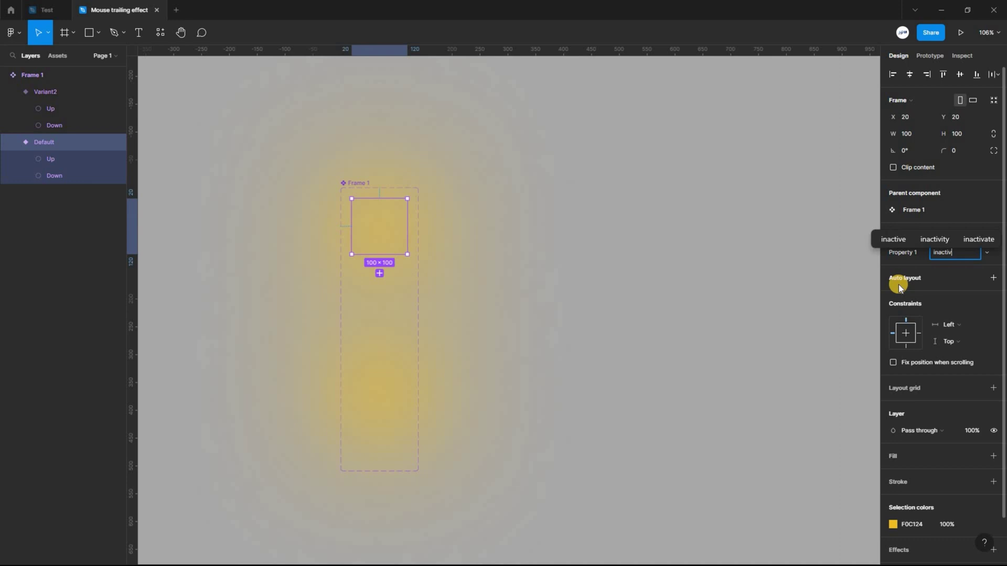
{"action": "left_click", "coordinate": [750, 319]}
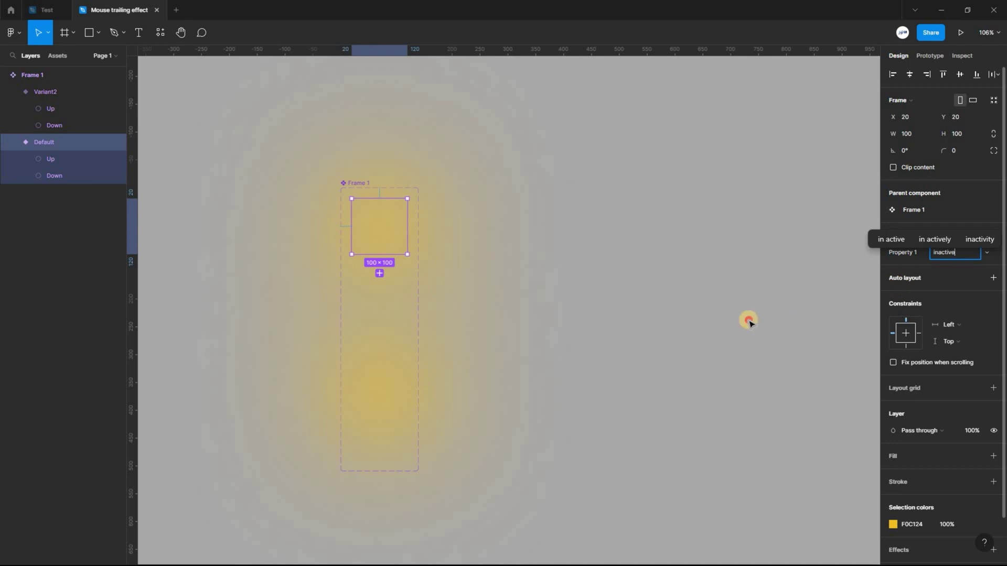
Set Variant2's Property 1 value to active
{"action": "left_click", "coordinate": [47, 92]}
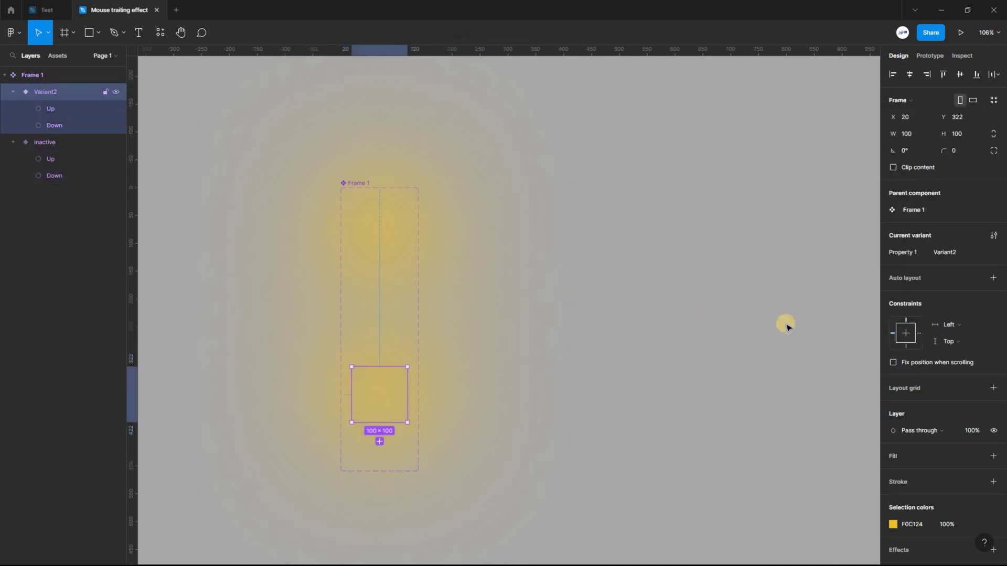
{"action": "left_click", "coordinate": [948, 251]}
{"action": "type", "text": "active"}
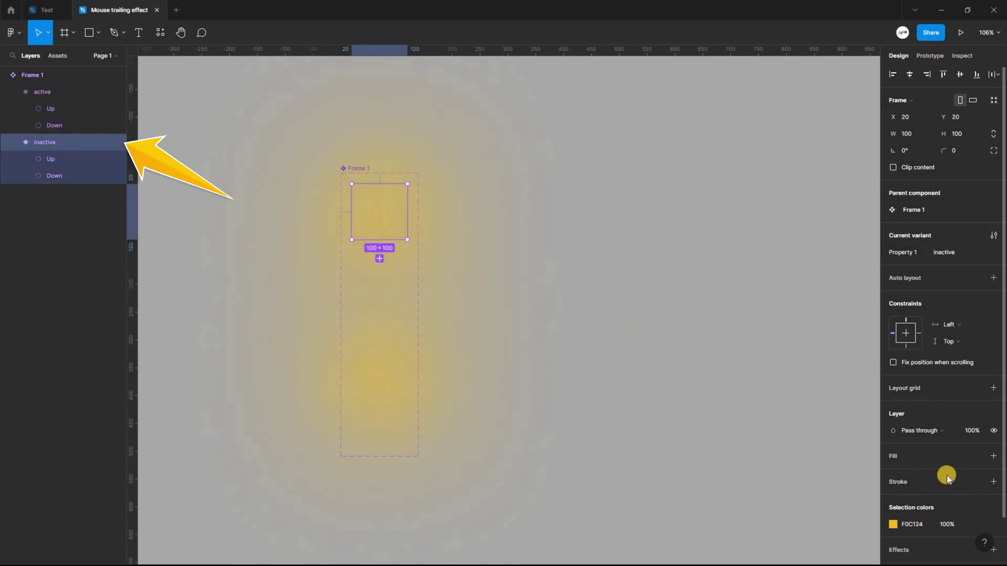
{"action": "scroll", "coordinate": [942, 476], "scroll_direction": "down", "scroll_amount": 1}
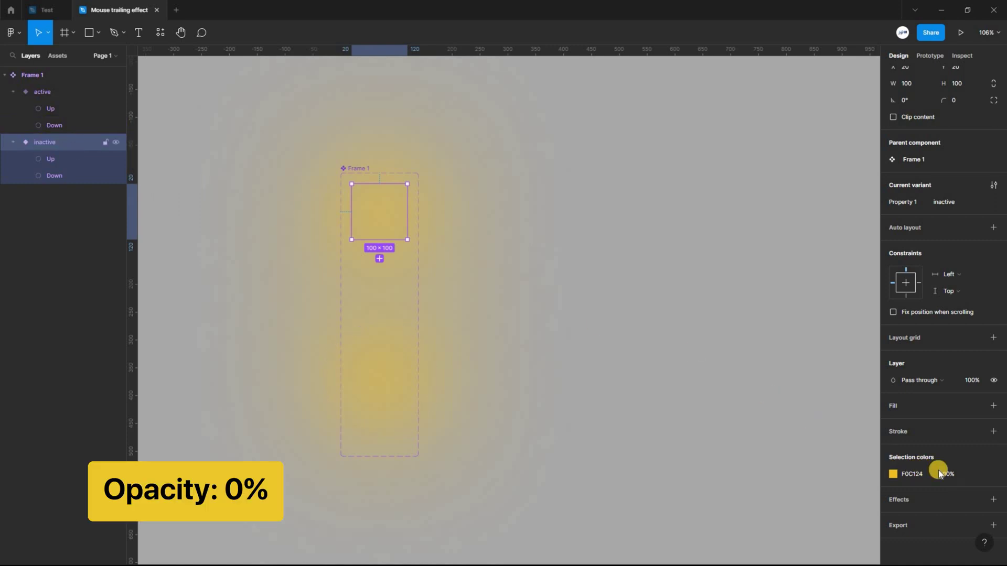
Set the inactive variant's F0C124 fill to 0% opacity and reselect that variant
{"action": "left_click", "coordinate": [895, 478]}
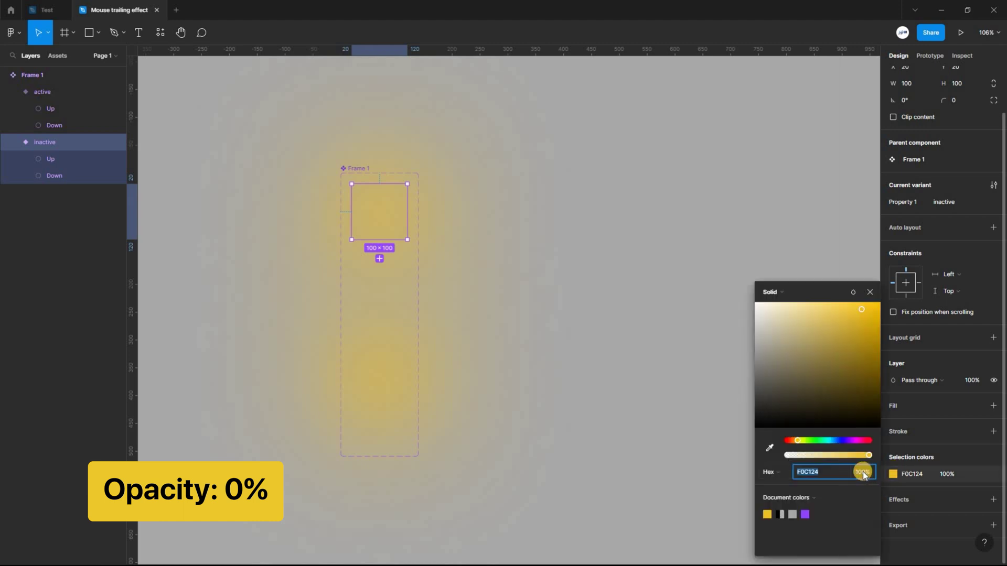
{"action": "left_click", "coordinate": [862, 472]}
{"action": "type", "text": "0"}
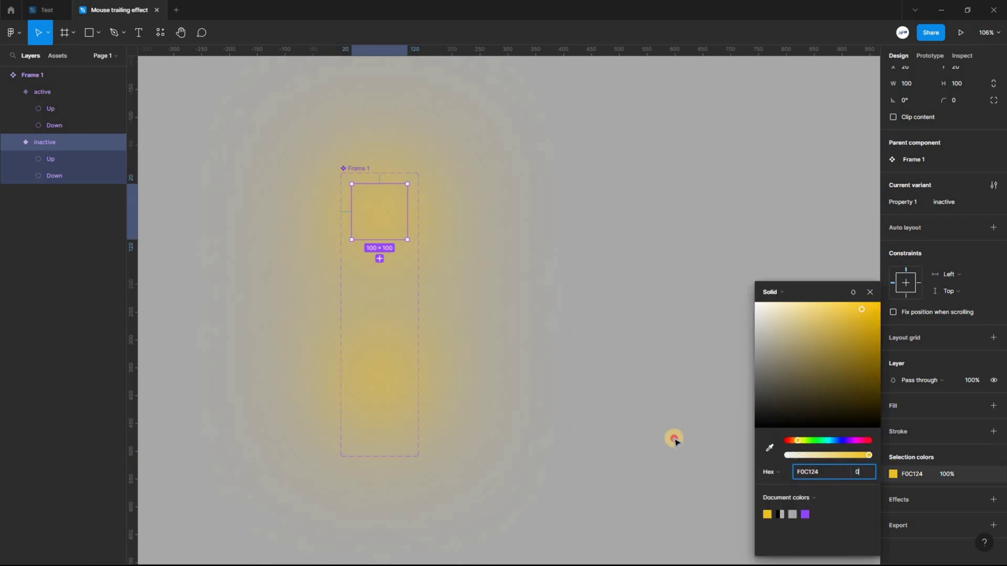
{"action": "left_click", "coordinate": [362, 105]}
{"action": "scroll", "coordinate": [315, 199], "scroll_direction": "down", "scroll_amount": 1}
{"action": "left_click", "coordinate": [69, 148]}
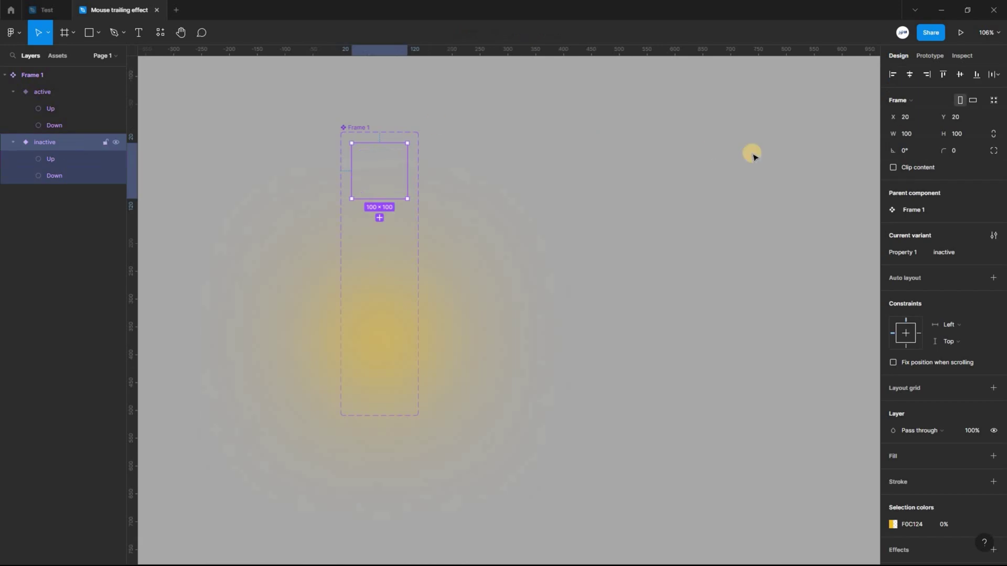
In Prototype mode, connect the inactive variant to the active variant
{"action": "left_click", "coordinate": [928, 56]}
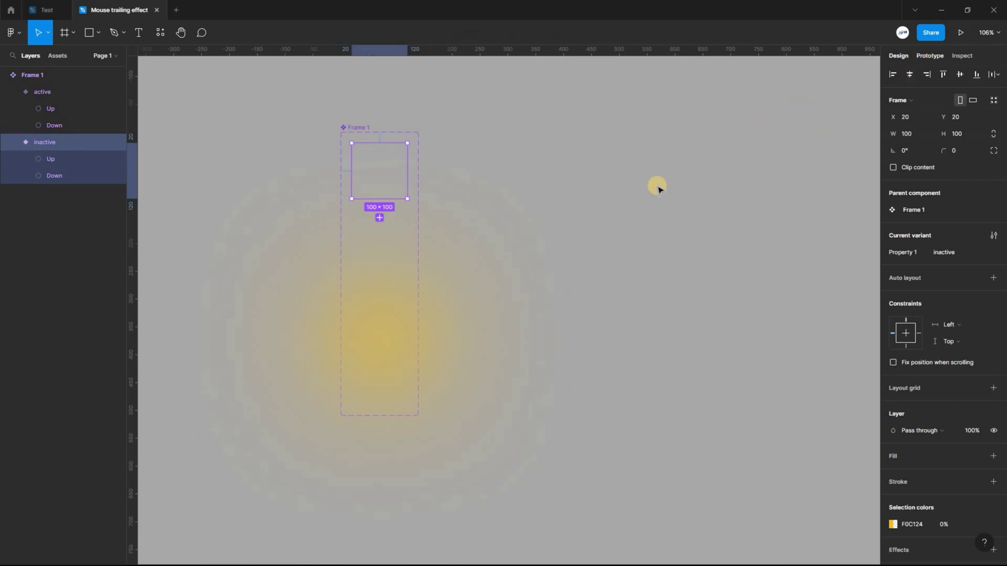
{"action": "left_click", "coordinate": [492, 154]}
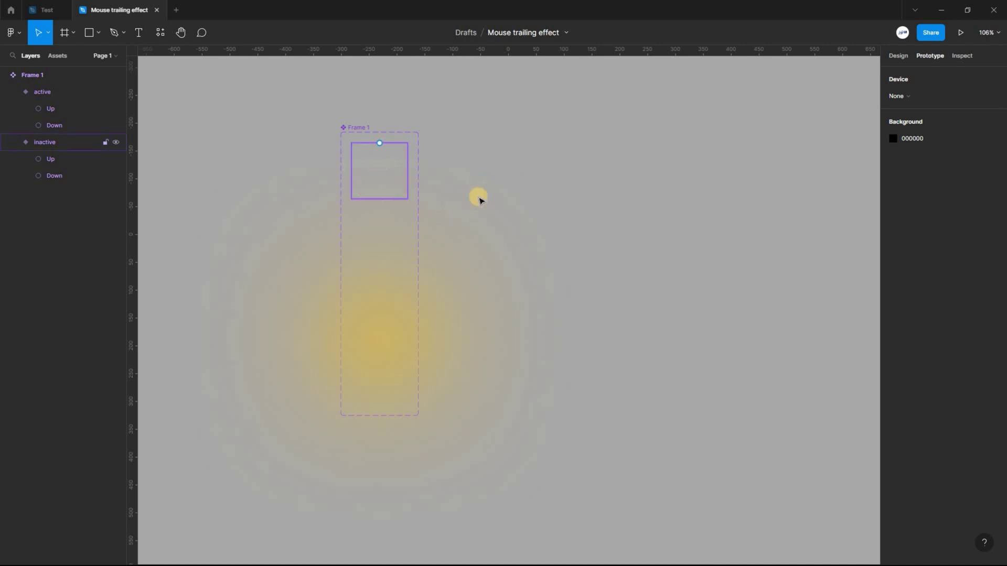
{"action": "left_click", "coordinate": [465, 183]}
{"action": "left_click_drag", "start_coordinate": [380, 200], "coordinate": [384, 355]}
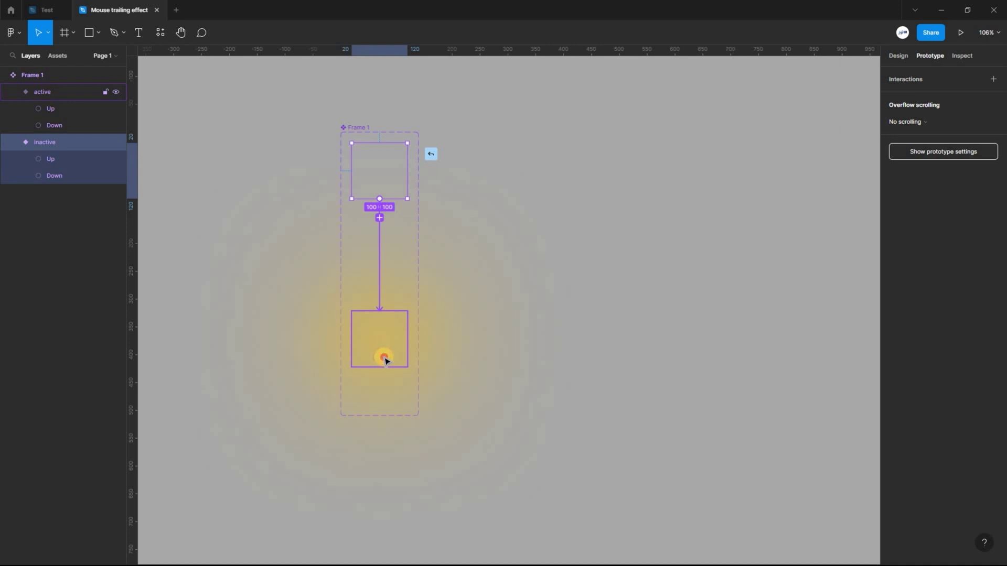
Set the interaction to While hovering with Smart animate and Custom bezier easing
{"action": "left_click", "coordinate": [798, 123]}
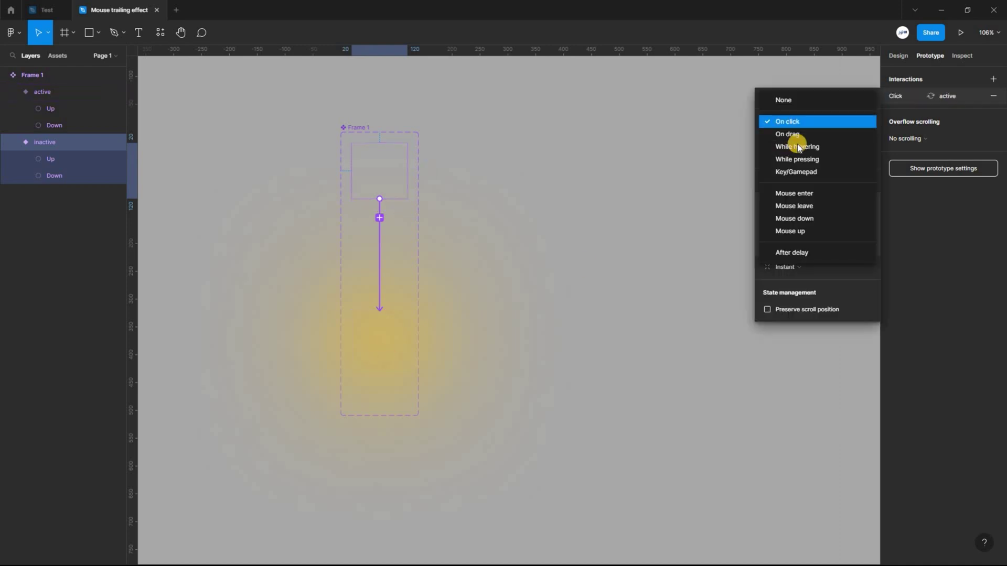
{"action": "left_click", "coordinate": [790, 148]}
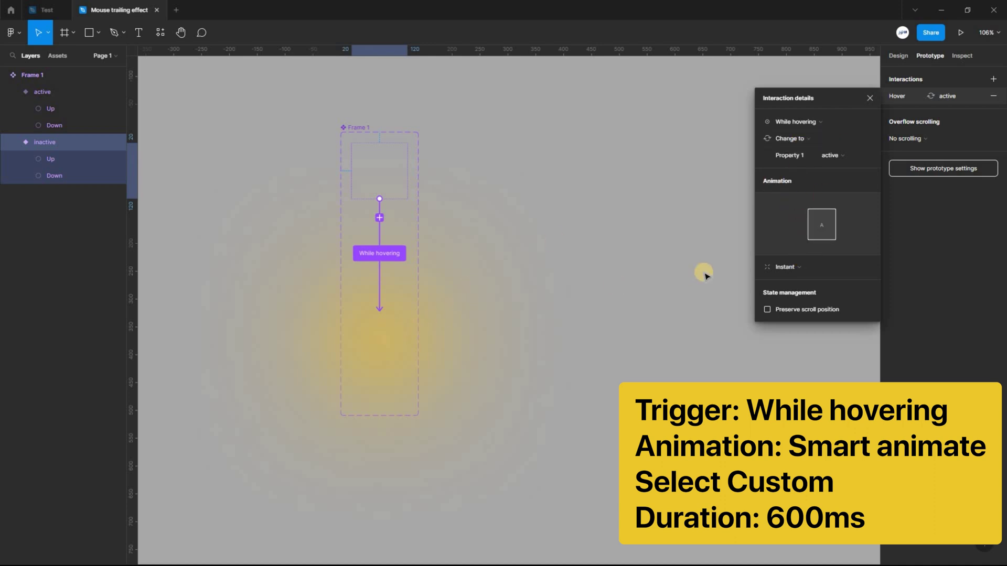
{"action": "left_click", "coordinate": [804, 268]}
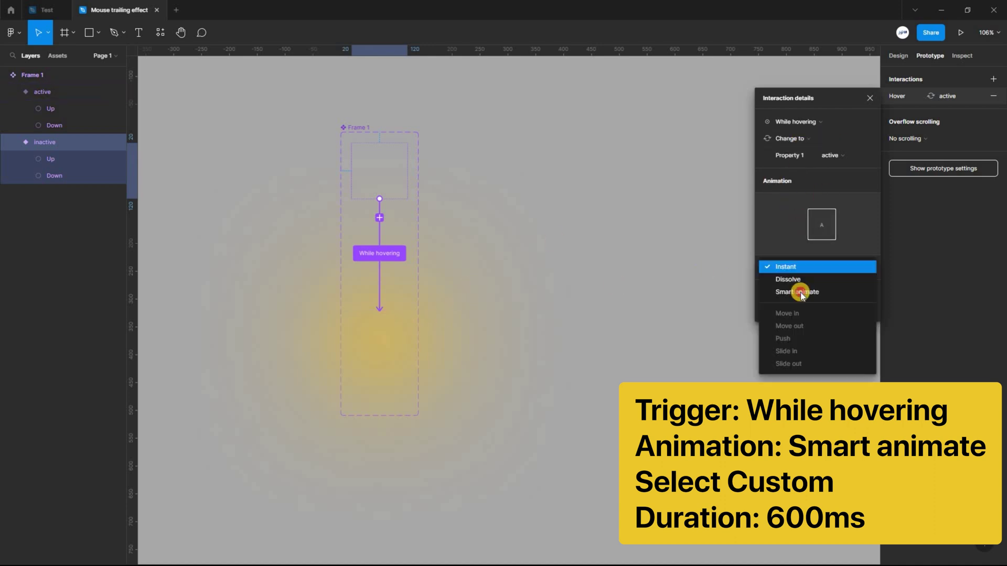
{"action": "left_click", "coordinate": [815, 286]}
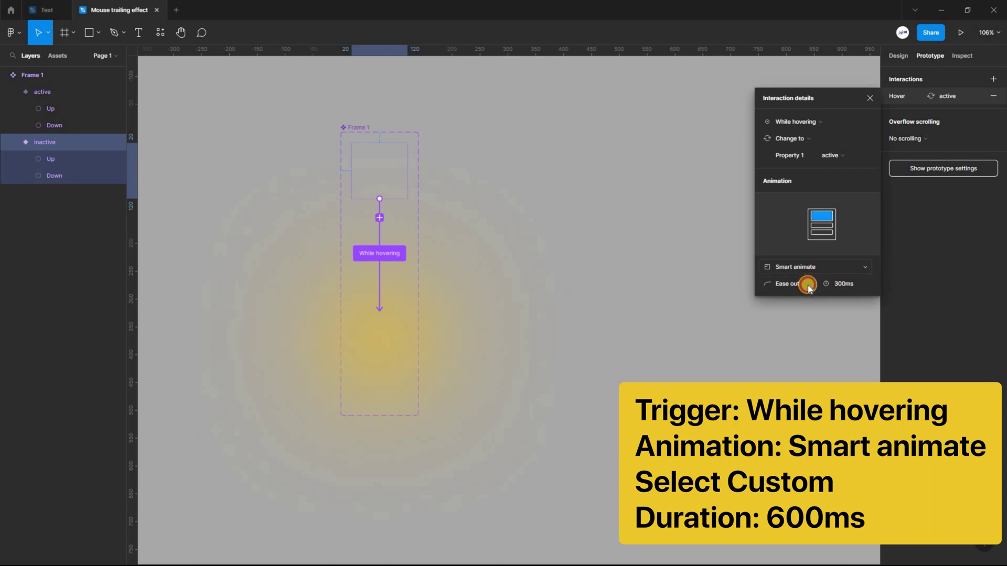
{"action": "left_click", "coordinate": [808, 286]}
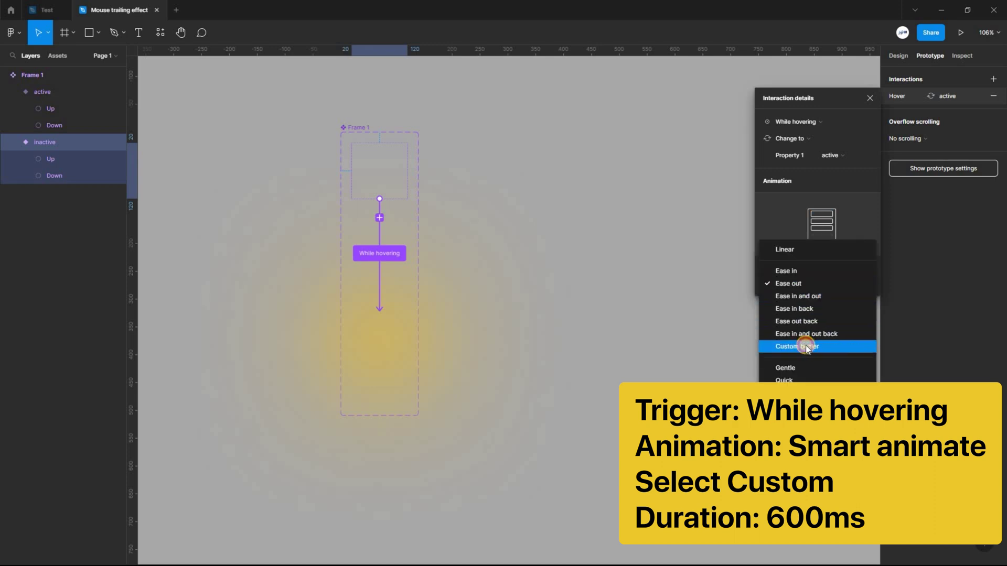
{"action": "left_click", "coordinate": [807, 347]}
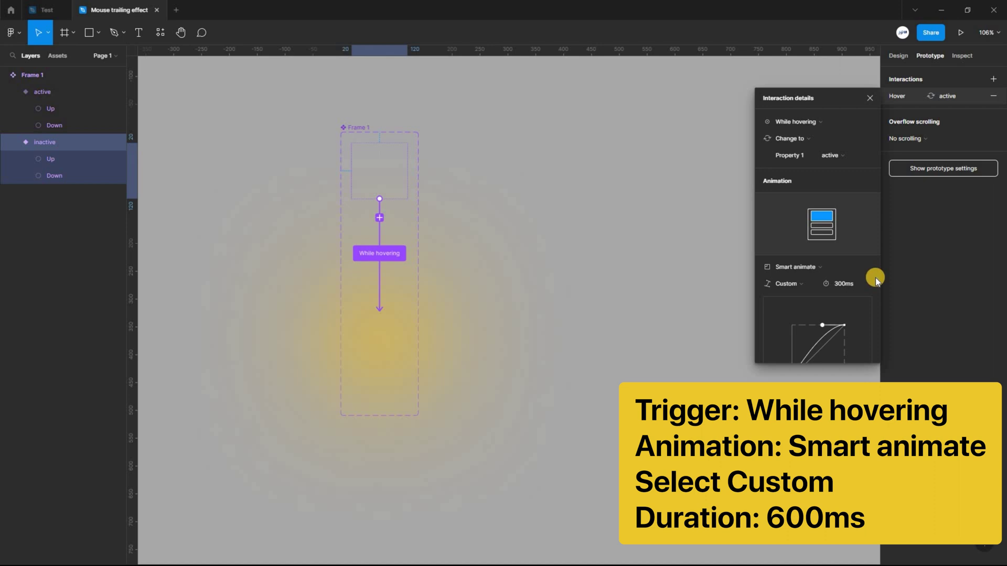
Set the duration to 600ms and shape the curve to 1, 0.01, 0, 1
{"action": "scroll", "coordinate": [850, 252], "scroll_direction": "down", "scroll_amount": 3}
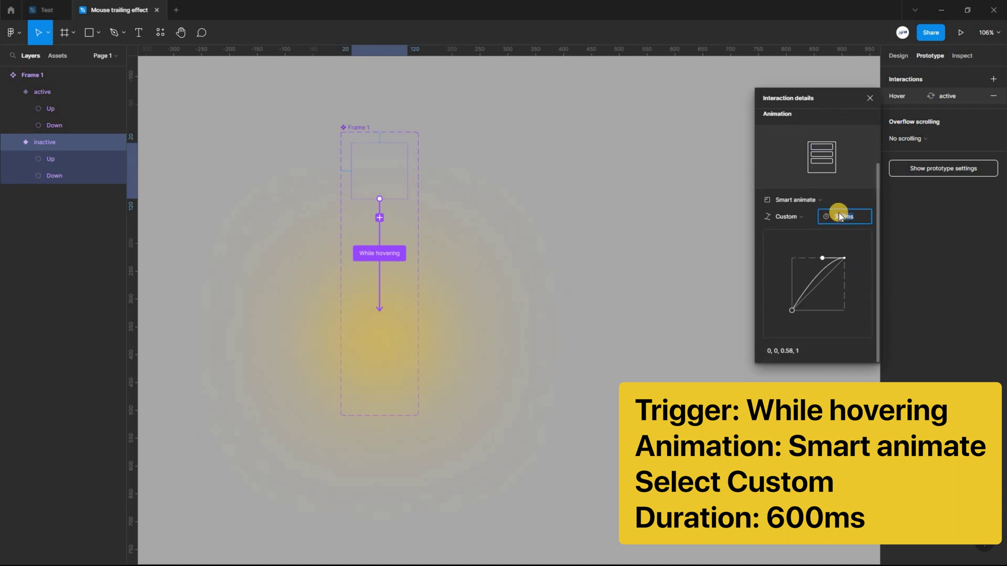
{"action": "left_click", "coordinate": [842, 212]}
{"action": "type", "text": "600"}
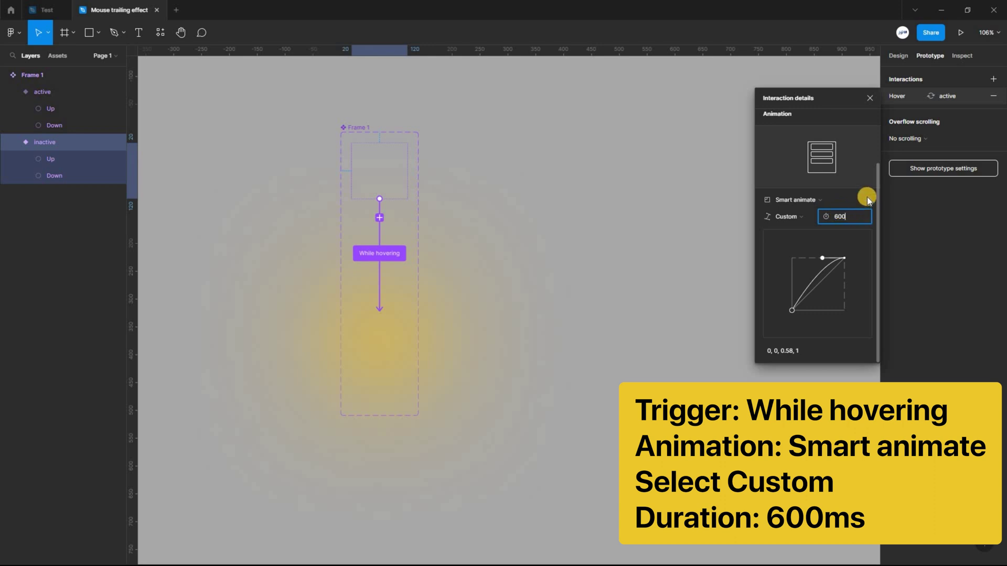
{"action": "key", "text": "Return"}
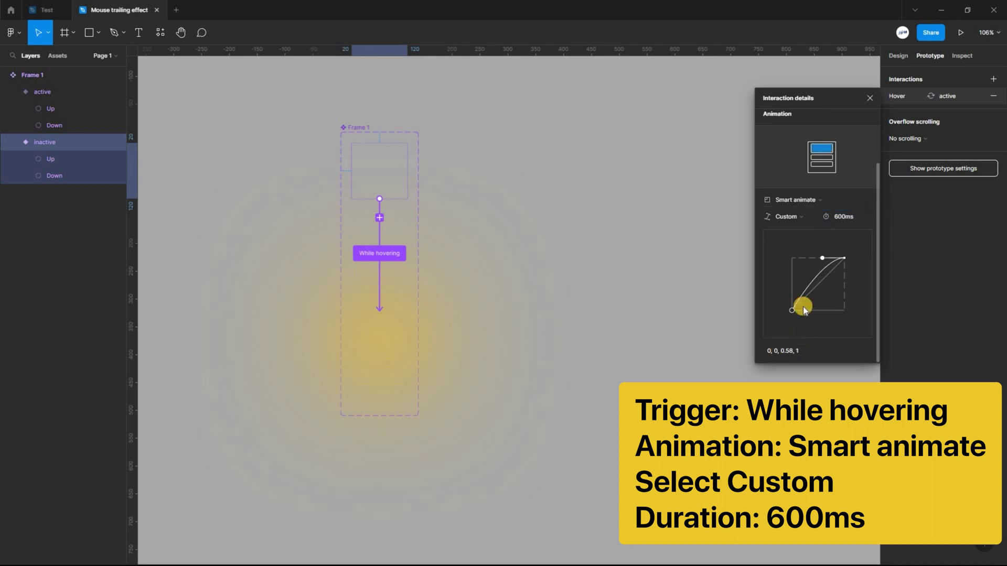
{"action": "left_click_drag", "start_coordinate": [824, 259], "coordinate": [788, 257]}
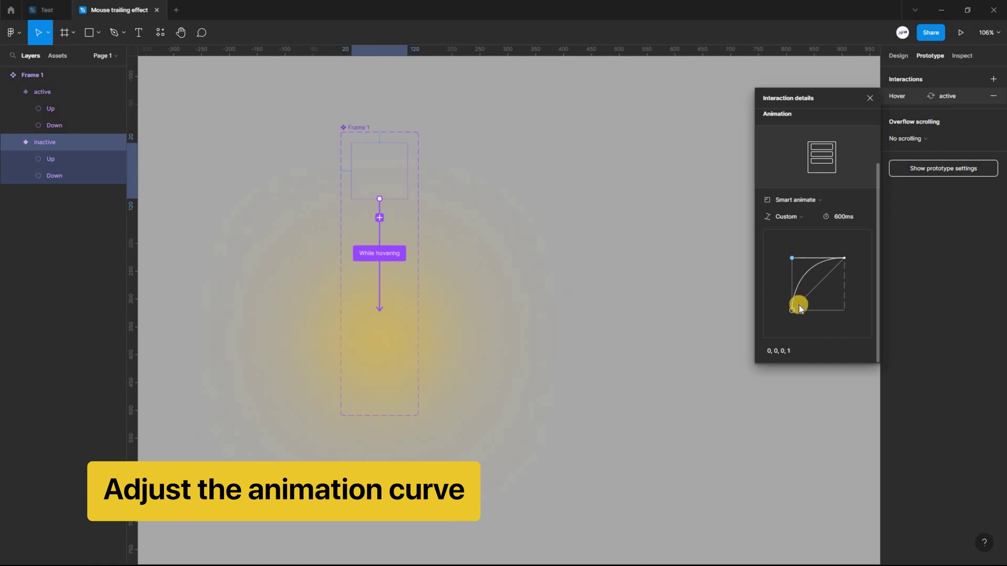
{"action": "left_click_drag", "start_coordinate": [795, 310], "coordinate": [855, 311]}
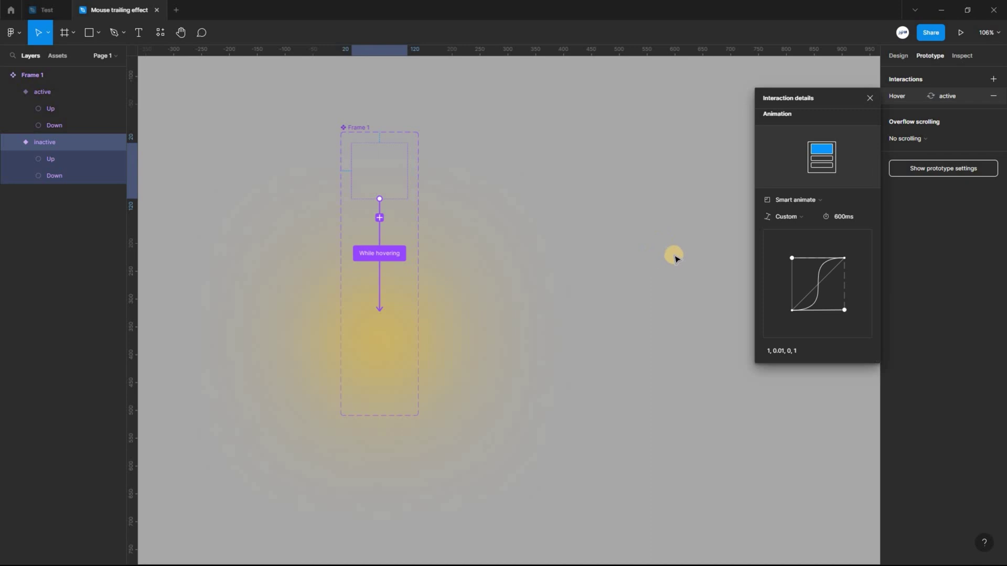
Add a 1920×1080 Slide 16:9 frame beside Frame 1 and fill it black (000000)
{"action": "left_click", "coordinate": [405, 233]}
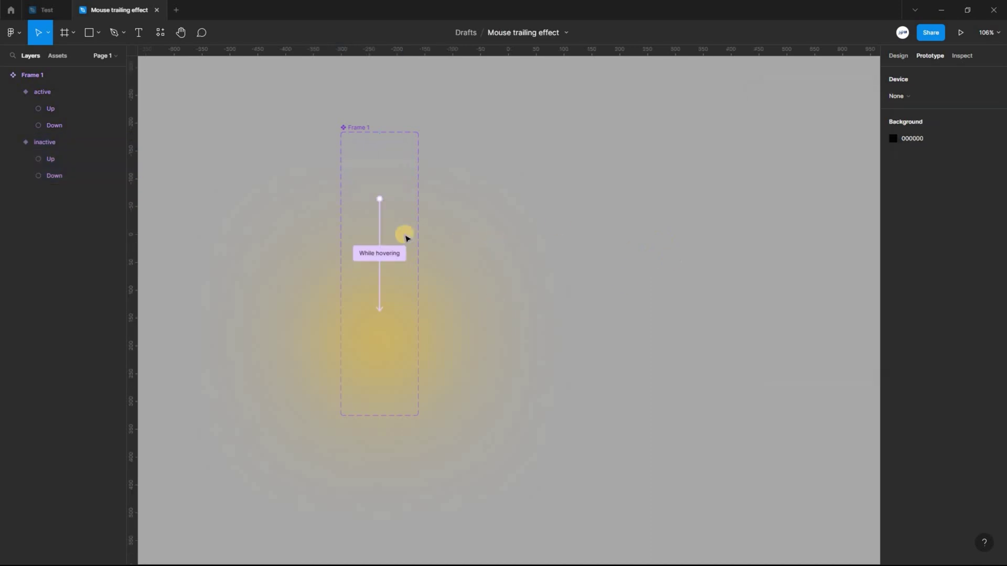
{"action": "scroll", "coordinate": [184, 229], "scroll_direction": "down", "scroll_amount": 5}
{"action": "left_click", "coordinate": [65, 36]}
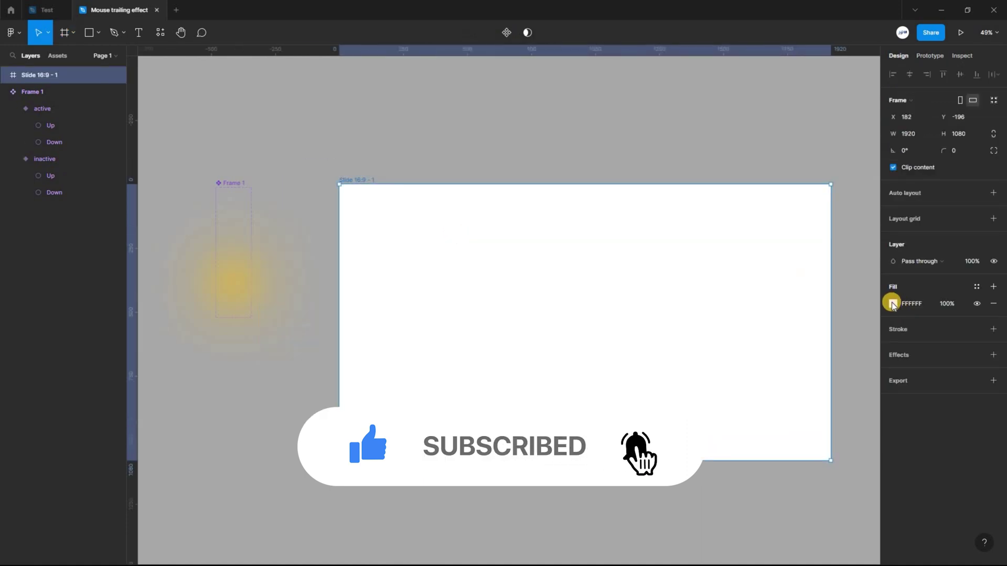
{"action": "left_click", "coordinate": [892, 302]}
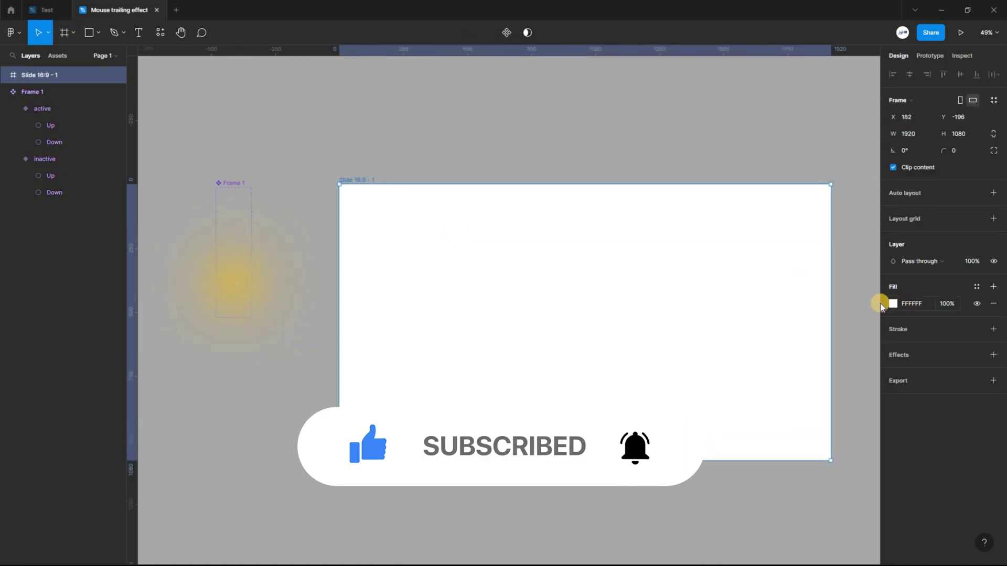
{"action": "type", "text": "000000"}
{"action": "key", "text": "Return"}
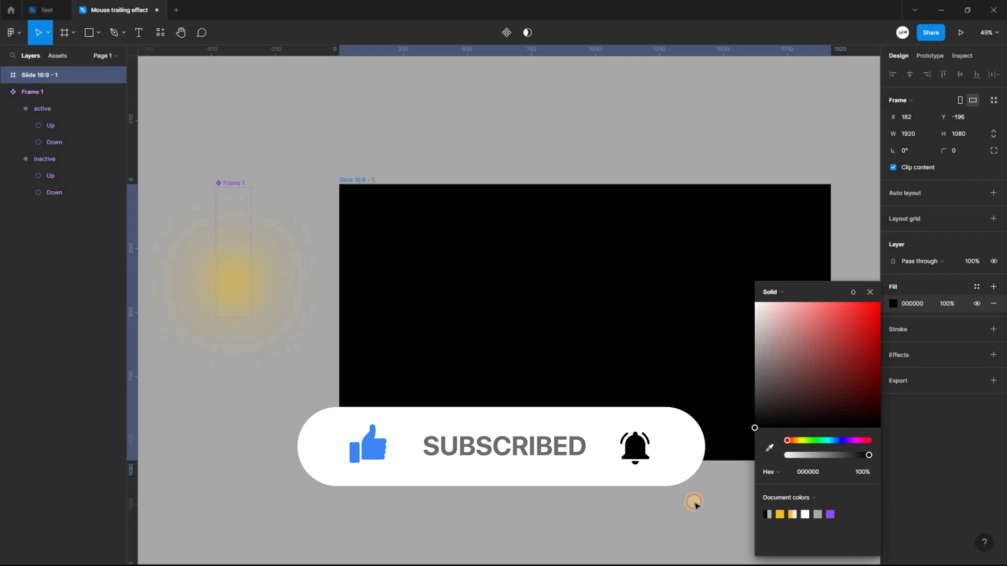
{"action": "left_click", "coordinate": [317, 179]}
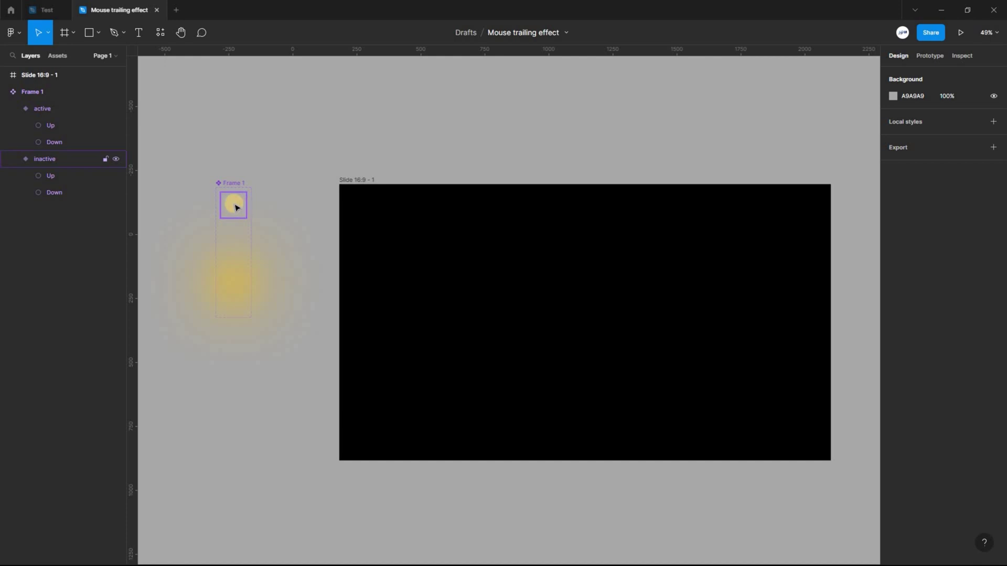
Copy the inactive variant and paste a Frame 1 instance onto the black slide
{"action": "left_click", "coordinate": [233, 209]}
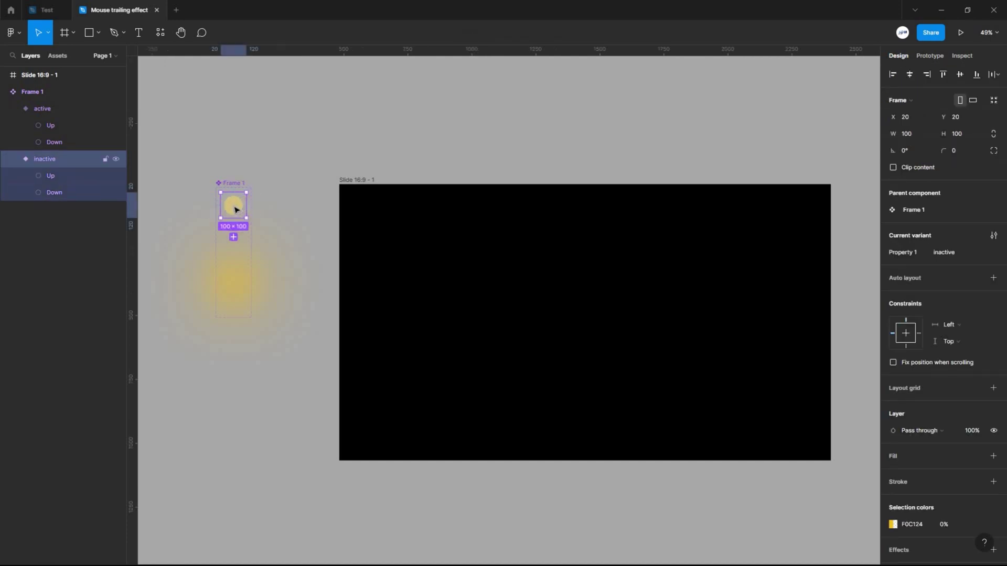
{"action": "right_click", "coordinate": [269, 215]}
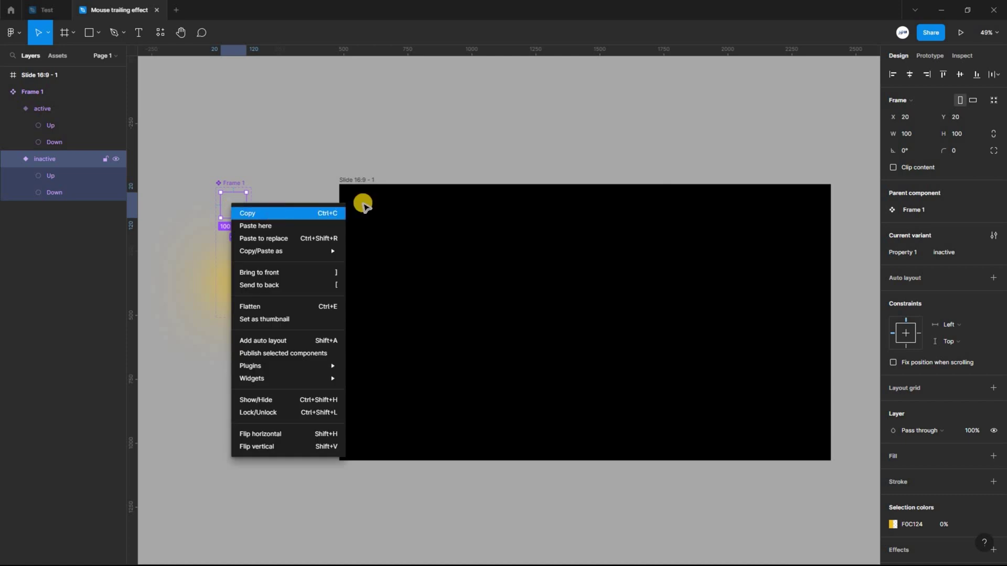
{"action": "left_click", "coordinate": [387, 228]}
{"action": "right_click", "coordinate": [386, 229]}
{"action": "left_click", "coordinate": [399, 221]}
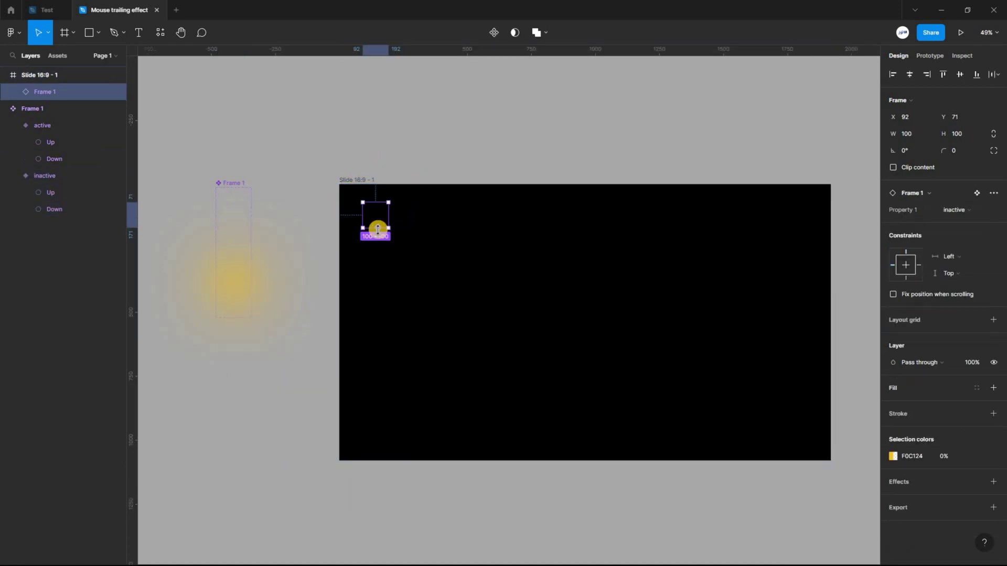
Align the instance to the slide's top-left corner at X 0, Y 0
{"action": "scroll", "coordinate": [379, 225], "scroll_direction": "up", "scroll_amount": 5}
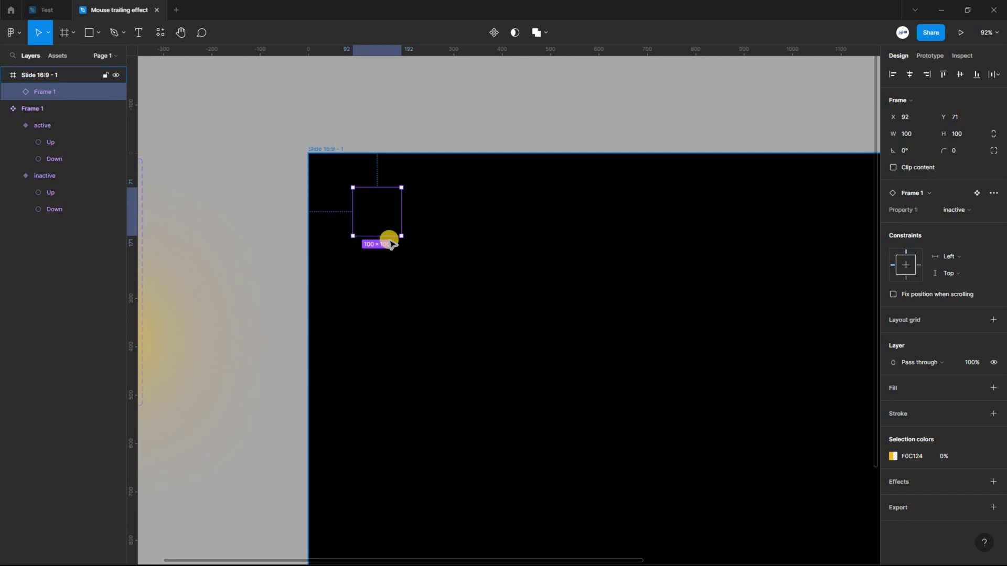
{"action": "scroll", "coordinate": [339, 198], "scroll_direction": "up", "scroll_amount": 1}
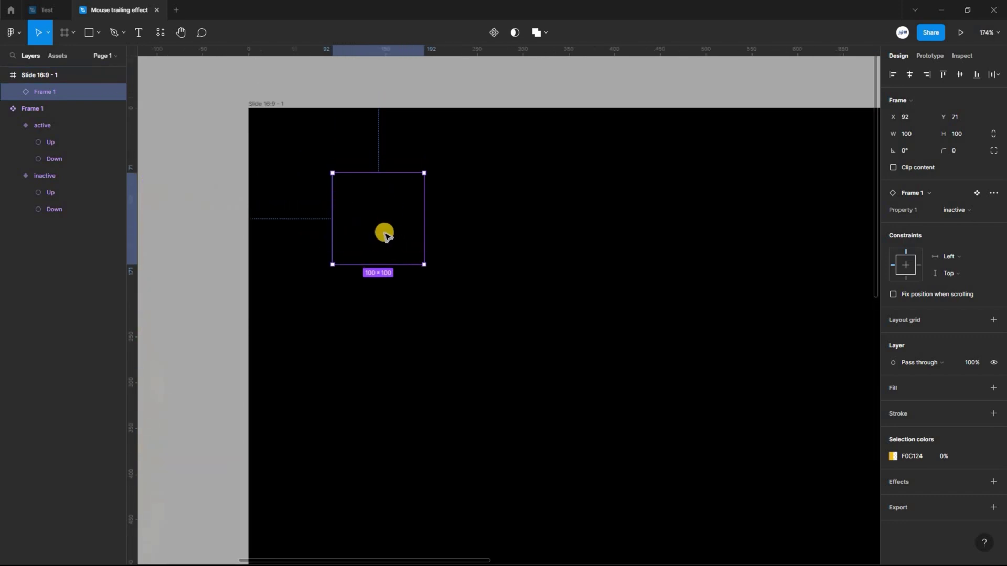
{"action": "left_click", "coordinate": [896, 74]}
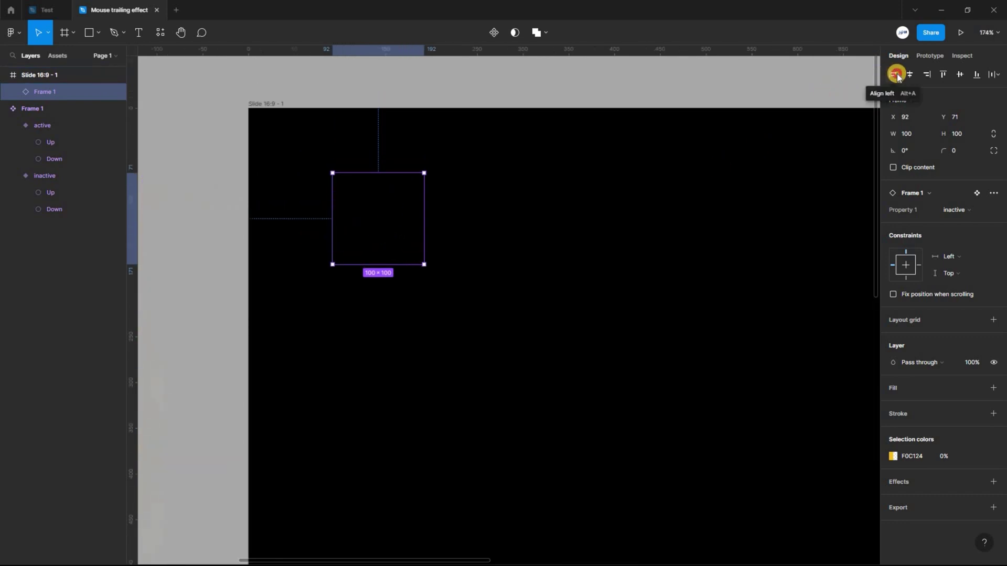
{"action": "left_click", "coordinate": [897, 75]}
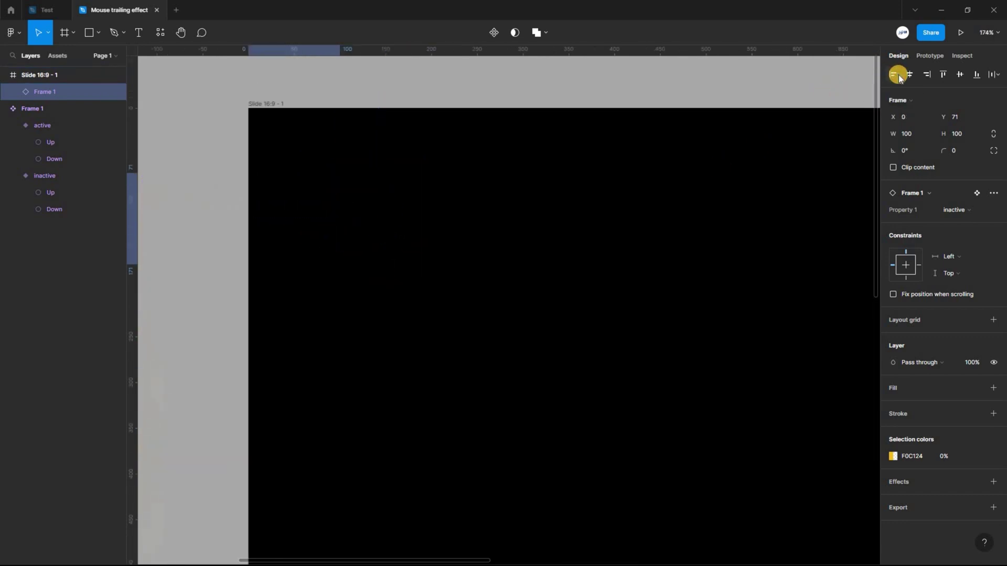
{"action": "left_click", "coordinate": [944, 75]}
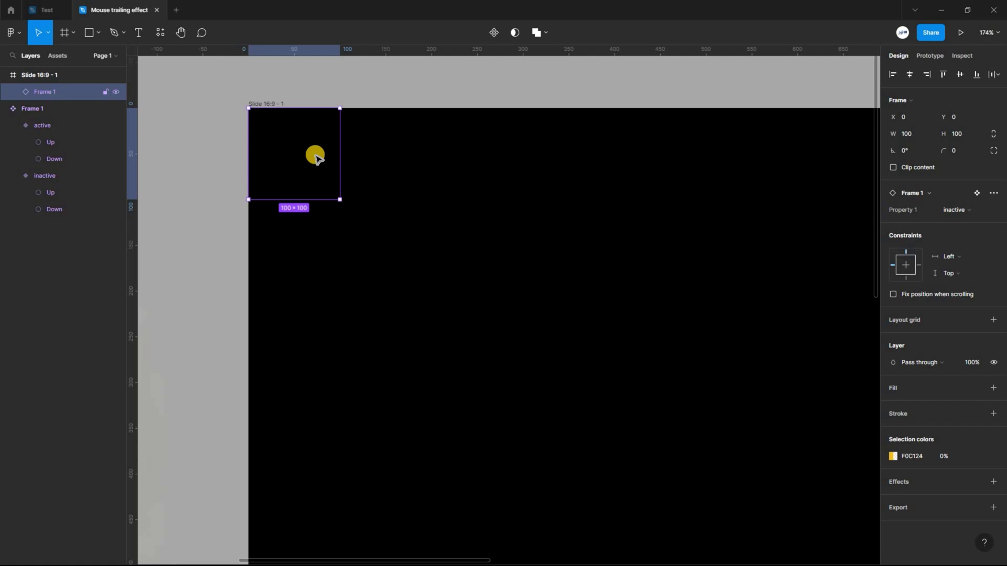
Wrap the instance in auto layout Frame 2 with gap and padding 0, aligned top-left
{"action": "key", "text": "shift+a"}
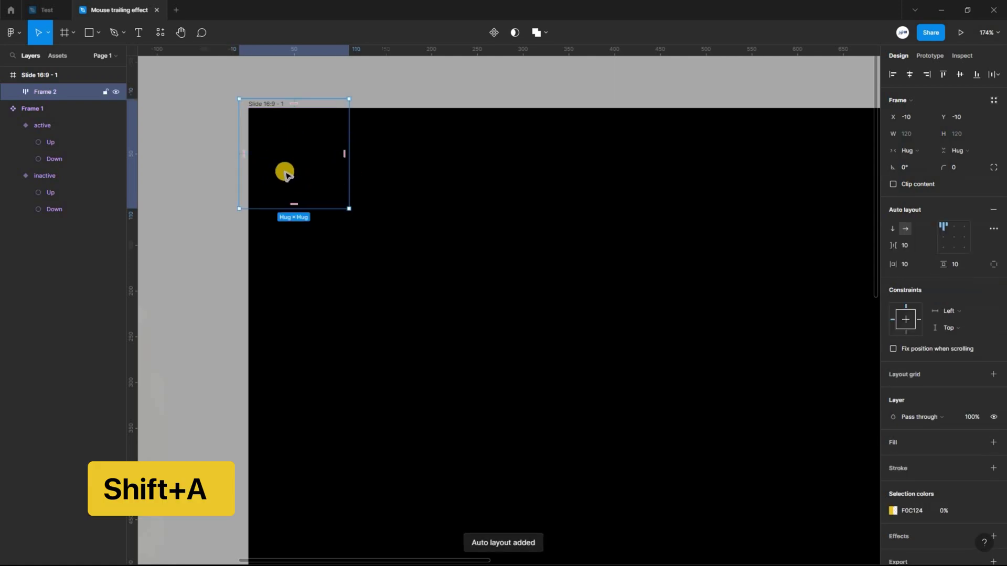
{"action": "left_click", "coordinate": [914, 246]}
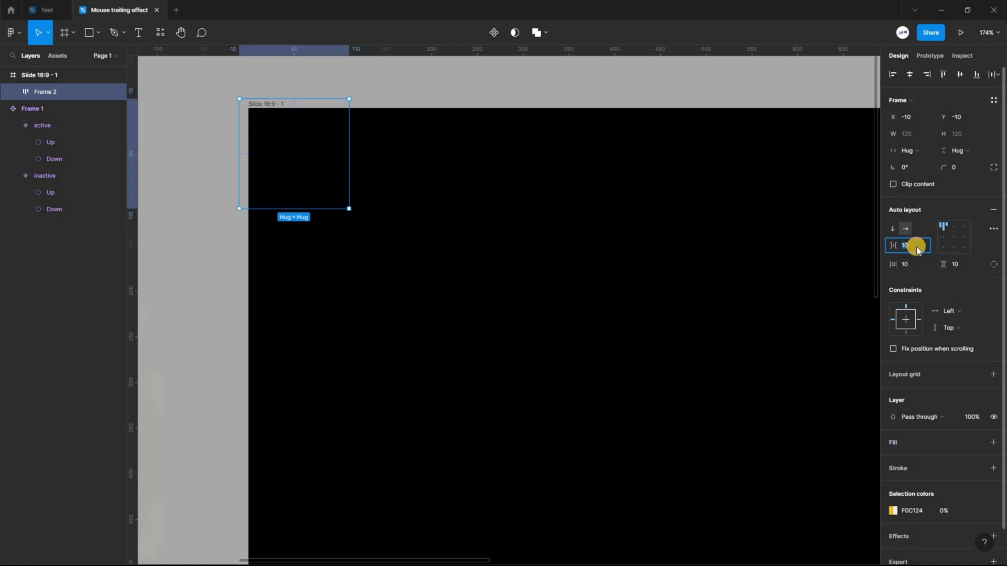
{"action": "type", "text": "0"}
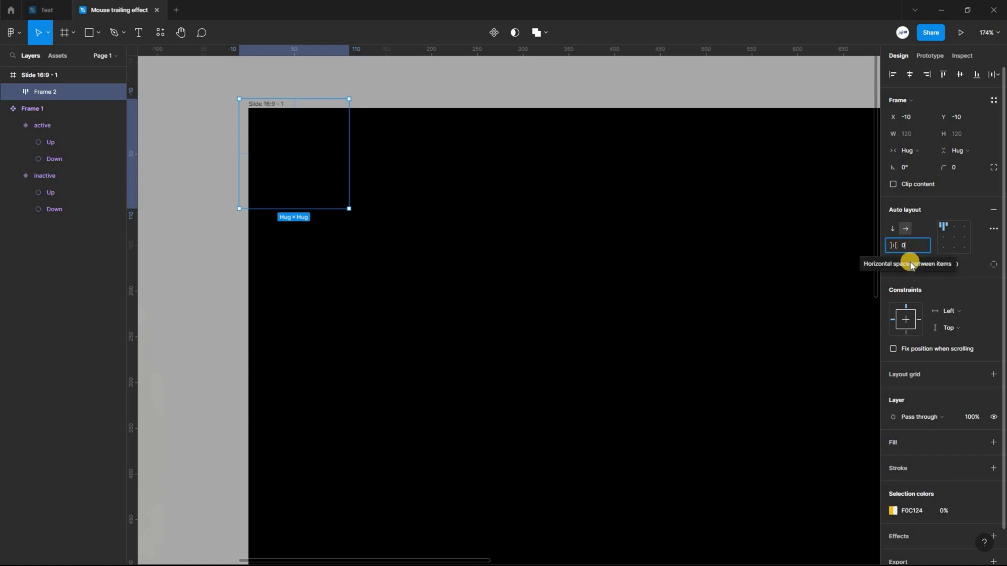
{"action": "left_click", "coordinate": [913, 263]}
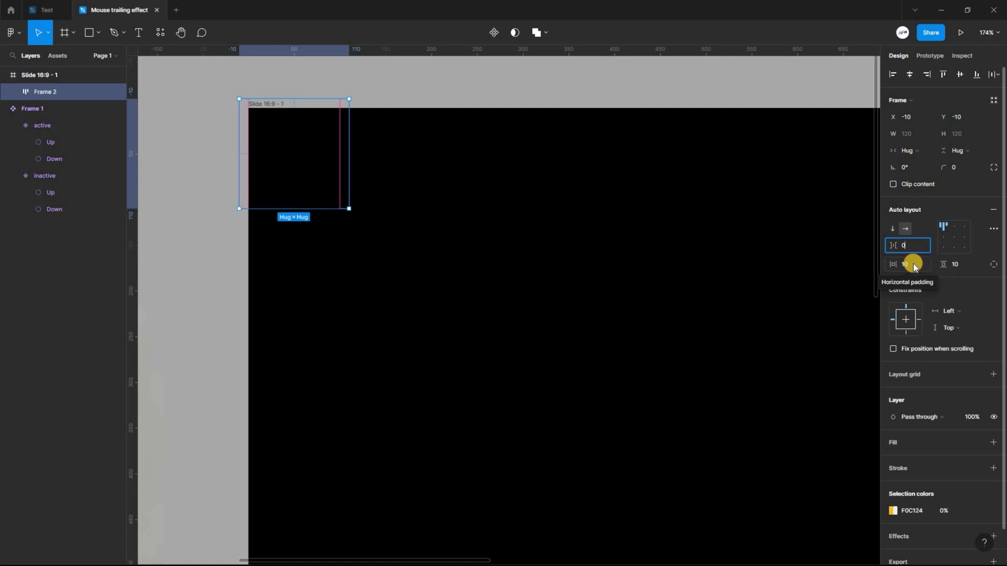
{"action": "left_click", "coordinate": [957, 267]}
{"action": "type", "text": "0"}
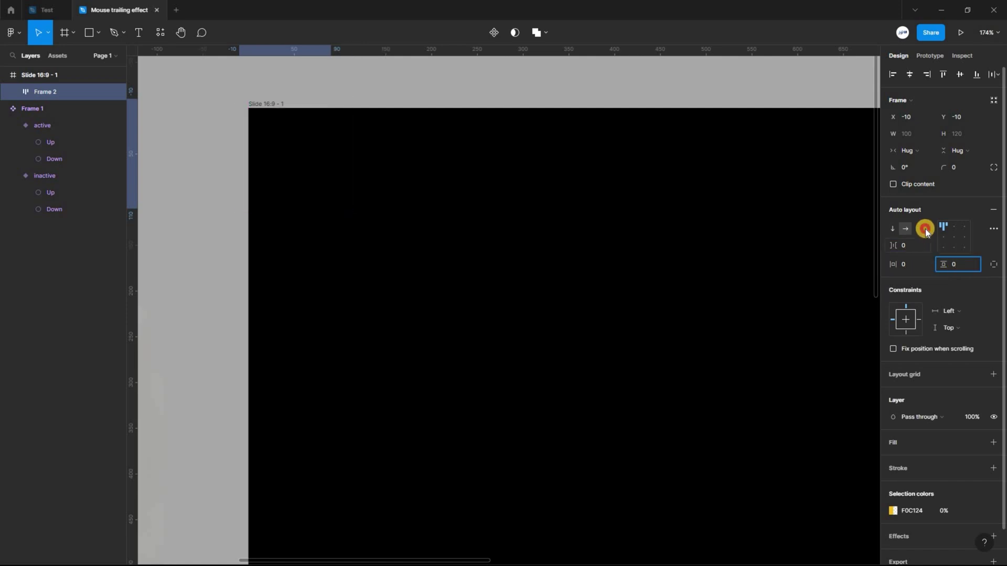
{"action": "key", "text": "Return"}
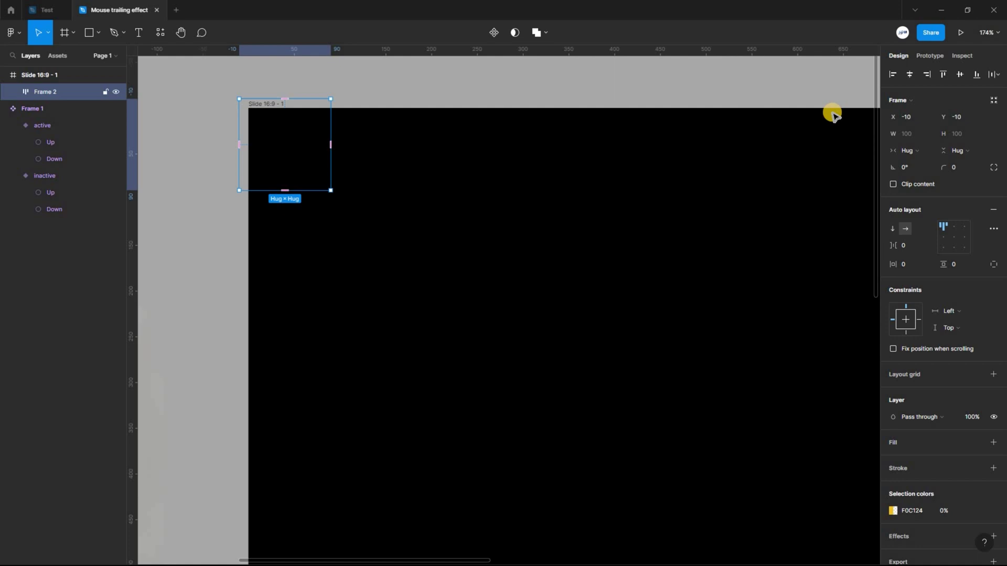
{"action": "left_click", "coordinate": [943, 75]}
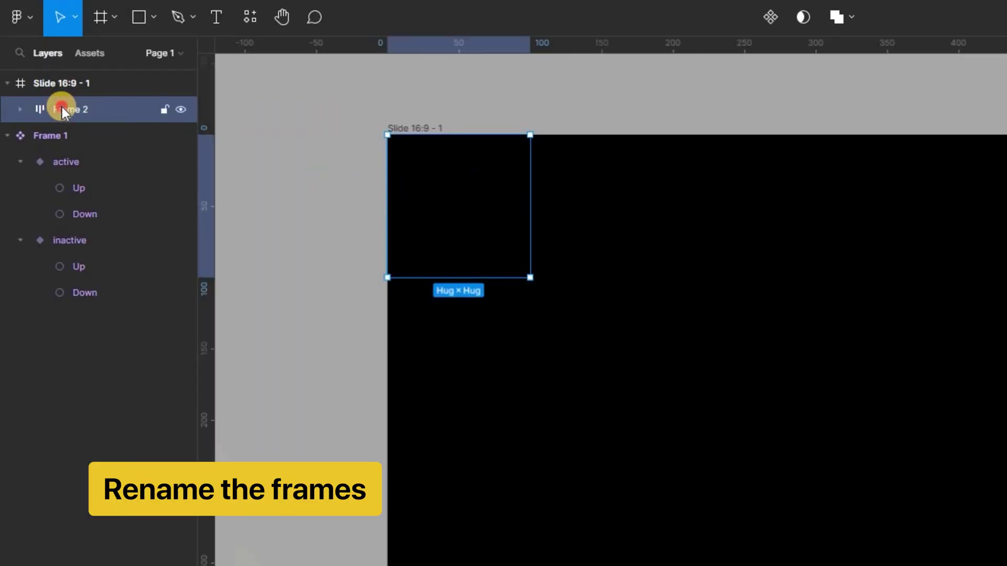
Rename Frame 2 to 'Hover me'
{"action": "double_click", "coordinate": [71, 112]}
{"action": "type", "text": "Ho"}
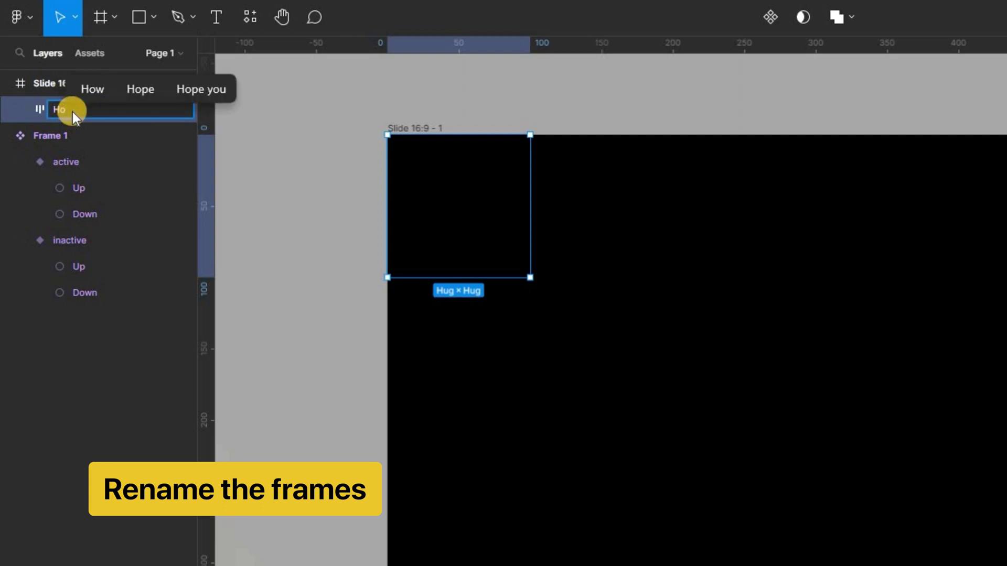
{"action": "type", "text": "ver"}
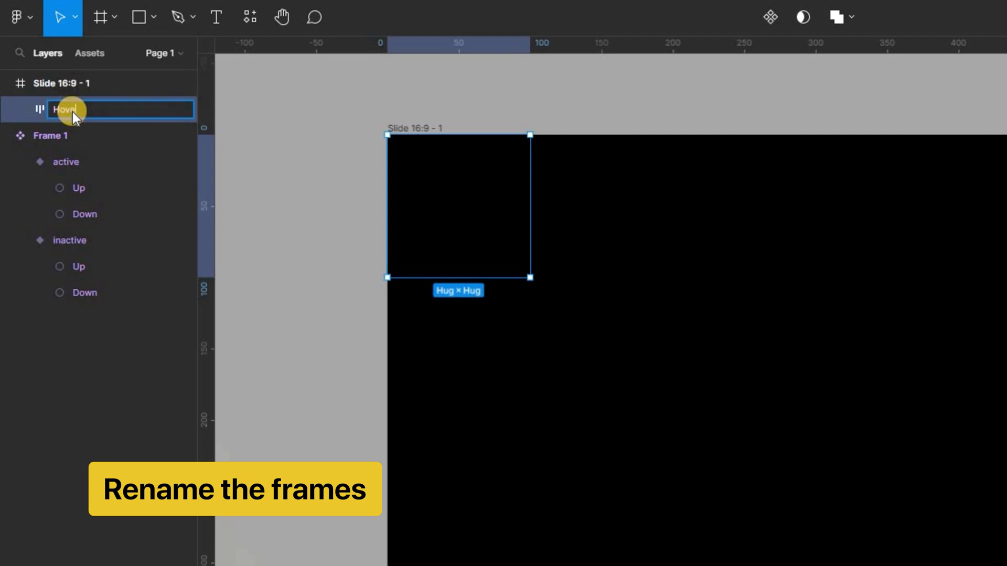
{"action": "type", "text": " me"}
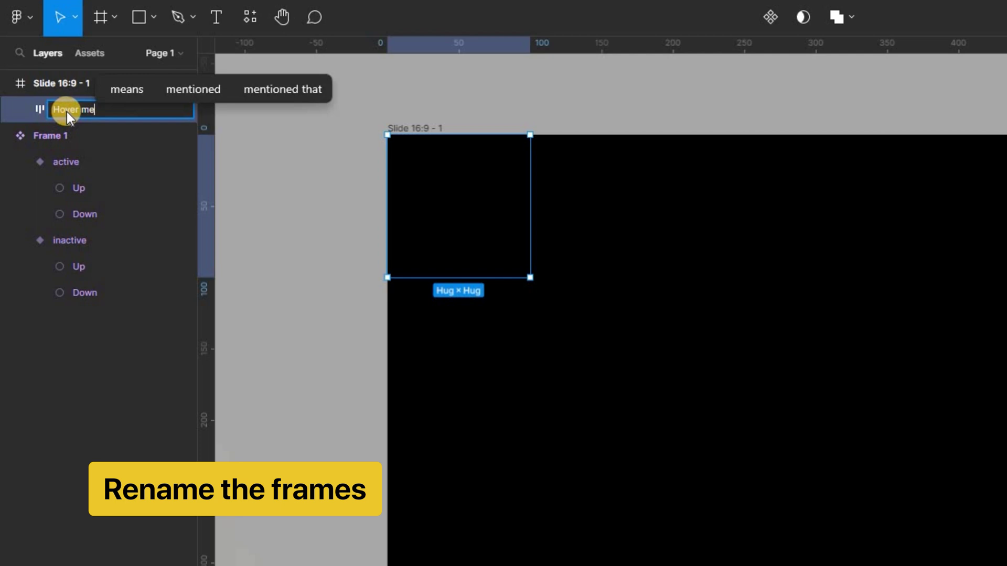
{"action": "key", "text": "Return"}
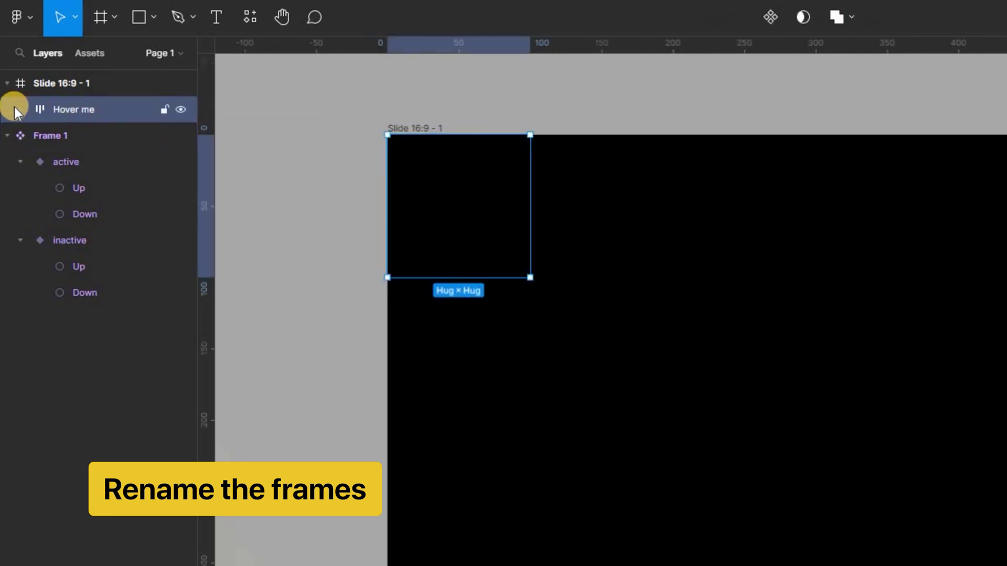
Rename the component instance inside Hover me to 'hover effect'
{"action": "left_click", "coordinate": [22, 111]}
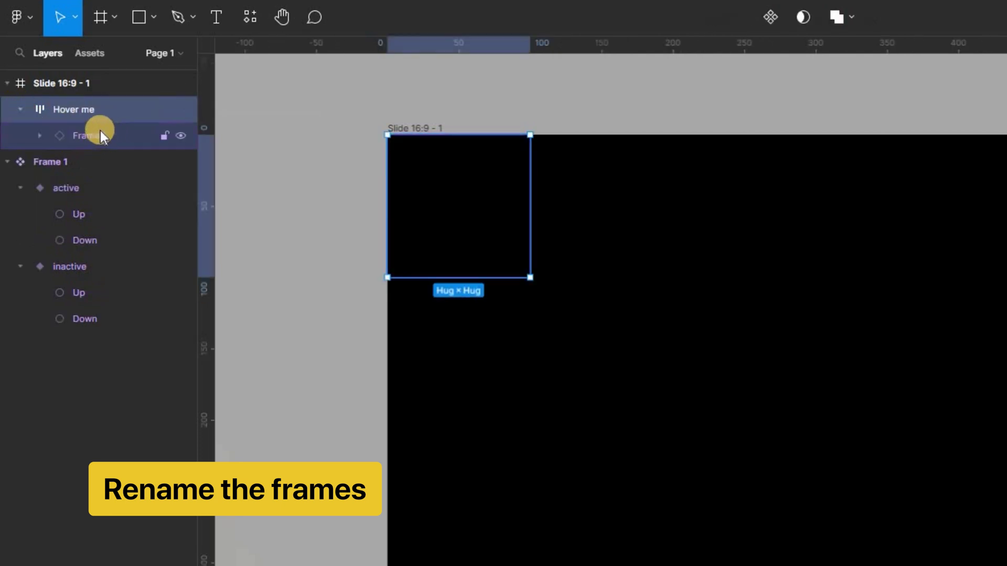
{"action": "left_click", "coordinate": [69, 136]}
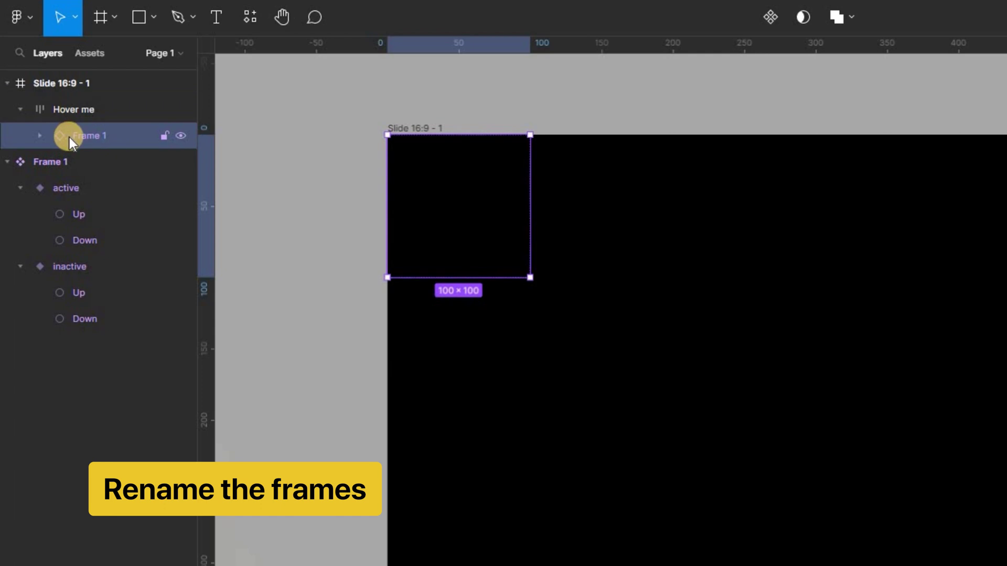
{"action": "double_click", "coordinate": [97, 140]}
{"action": "type", "text": "hover"}
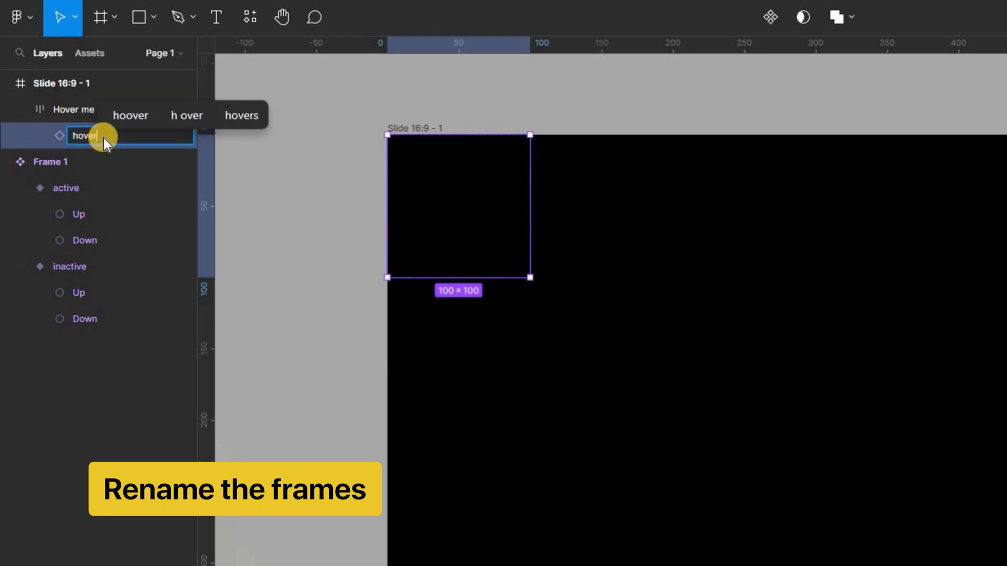
{"action": "type", "text": " e"}
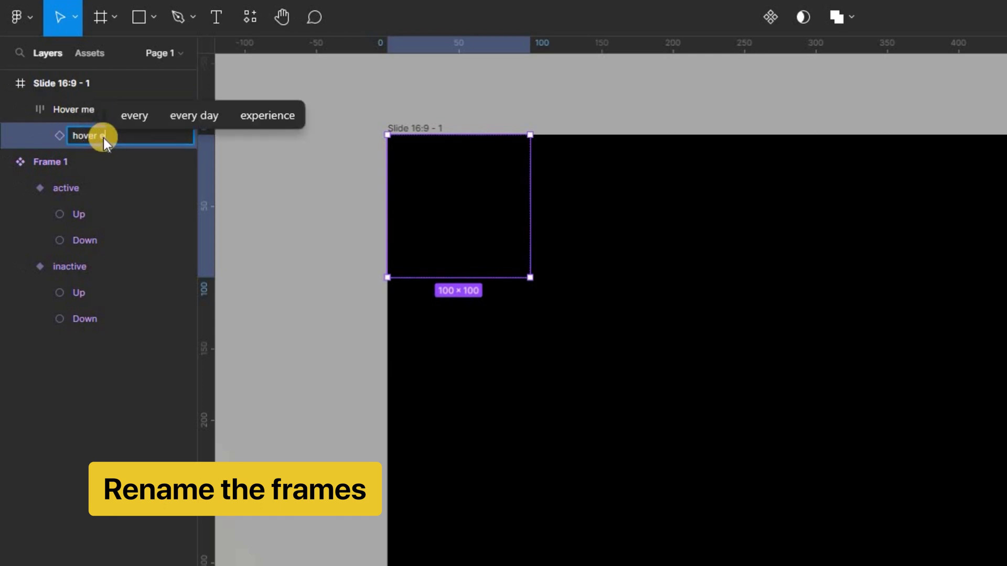
{"action": "type", "text": "ffect"}
{"action": "left_click", "coordinate": [292, 174]}
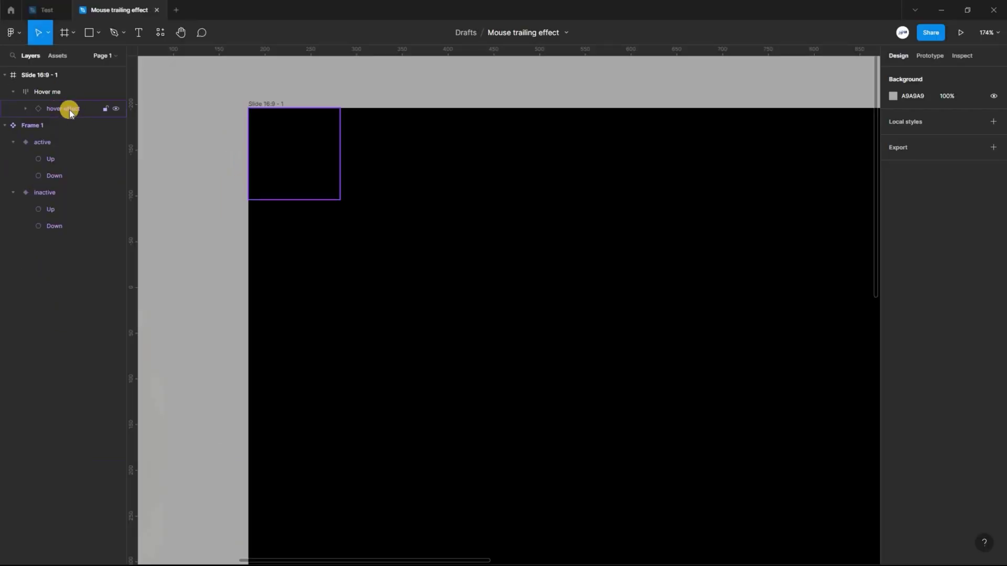
Duplicate the hover effect instance with Ctrl+D into a row of 20 across the slide's top
{"action": "left_click", "coordinate": [85, 113]}
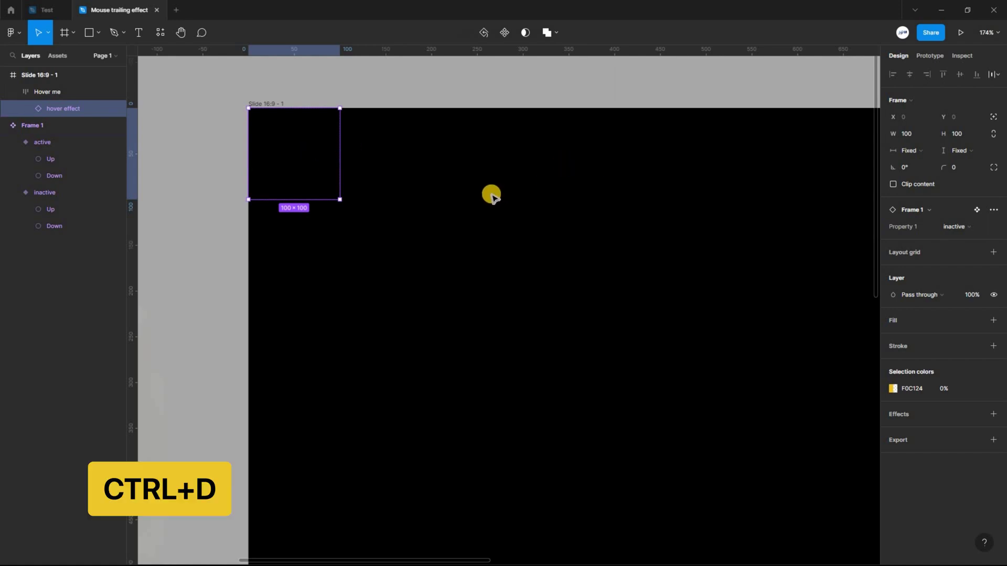
{"action": "scroll", "coordinate": [495, 194], "scroll_direction": "down", "scroll_amount": 4}
{"action": "scroll", "coordinate": [472, 192], "scroll_direction": "right", "scroll_amount": 2}
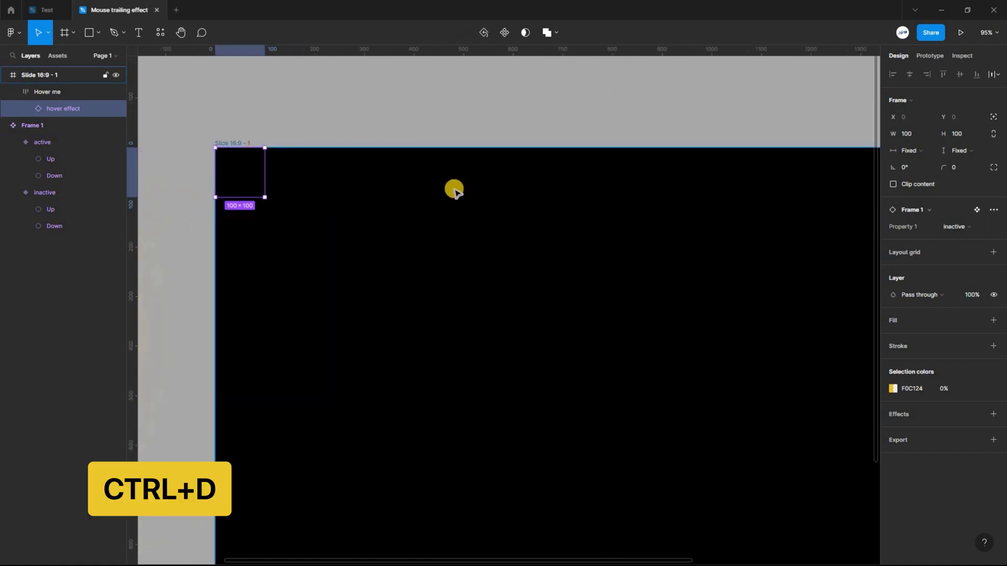
{"action": "scroll", "coordinate": [455, 189], "scroll_direction": "down", "scroll_amount": 5}
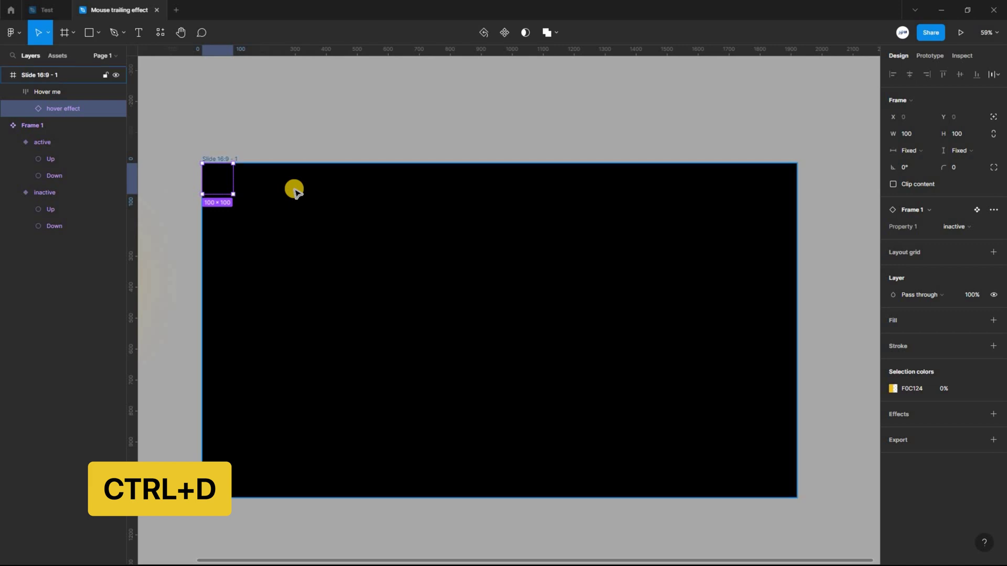
{"action": "key", "text": "ctrl+d"}
{"action": "key", "text": "ctrl+d"}
{"action": "key", "text": "ctrl+d"}
{"action": "key", "text": "ctrl+d"}
{"action": "key", "text": "ctrl+d"}
{"action": "key", "text": "ctrl+d"}
{"action": "key", "text": "ctrl+d"}
{"action": "key", "text": "ctrl+d"}
{"action": "key", "text": "ctrl+d"}
{"action": "key", "text": "ctrl+d"}
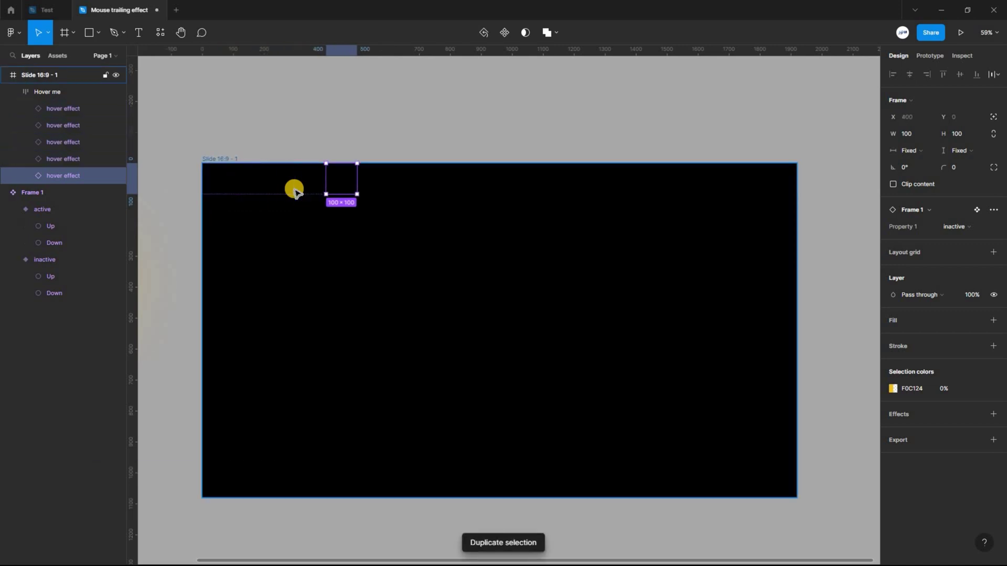
{"action": "key", "text": "ctrl+d"}
{"action": "key", "text": "ctrl+d"}
{"action": "key", "text": "ctrl+d"}
{"action": "key", "text": "ctrl+d"}
{"action": "key", "text": "ctrl+d"}
{"action": "key", "text": "ctrl+d"}
{"action": "key", "text": "ctrl+d"}
{"action": "key", "text": "ctrl+d"}
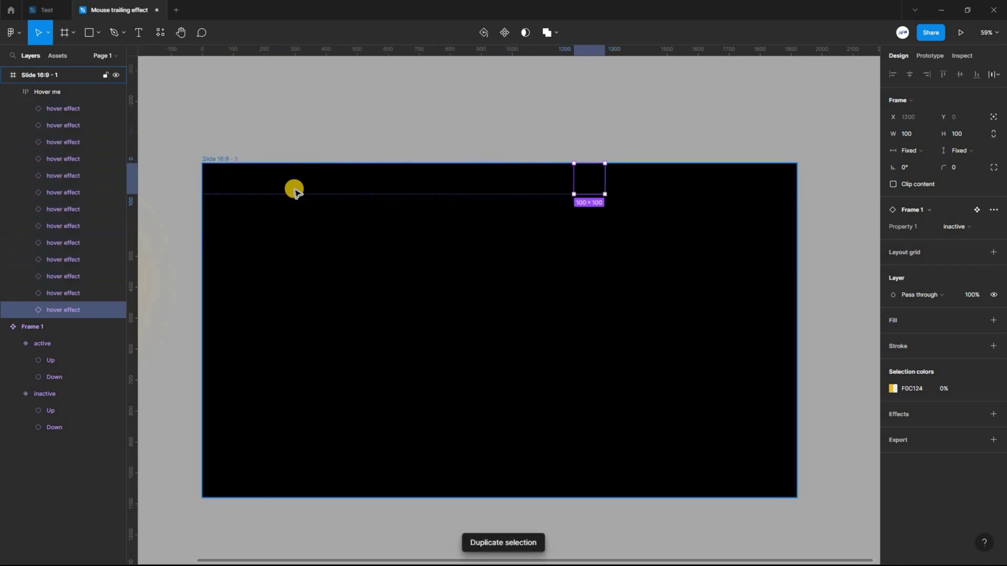
{"action": "key", "text": "ctrl+d"}
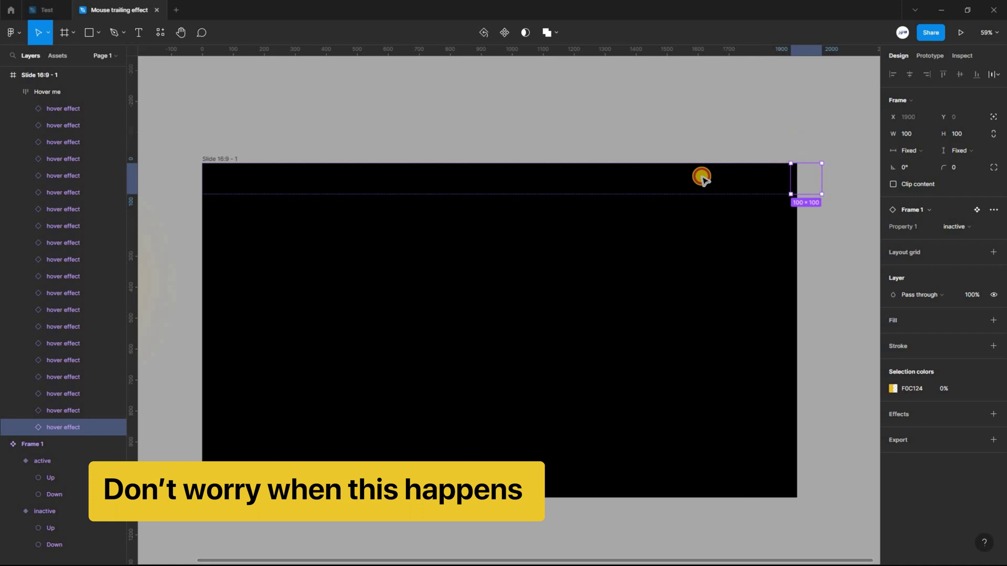
{"action": "left_click", "coordinate": [209, 149]}
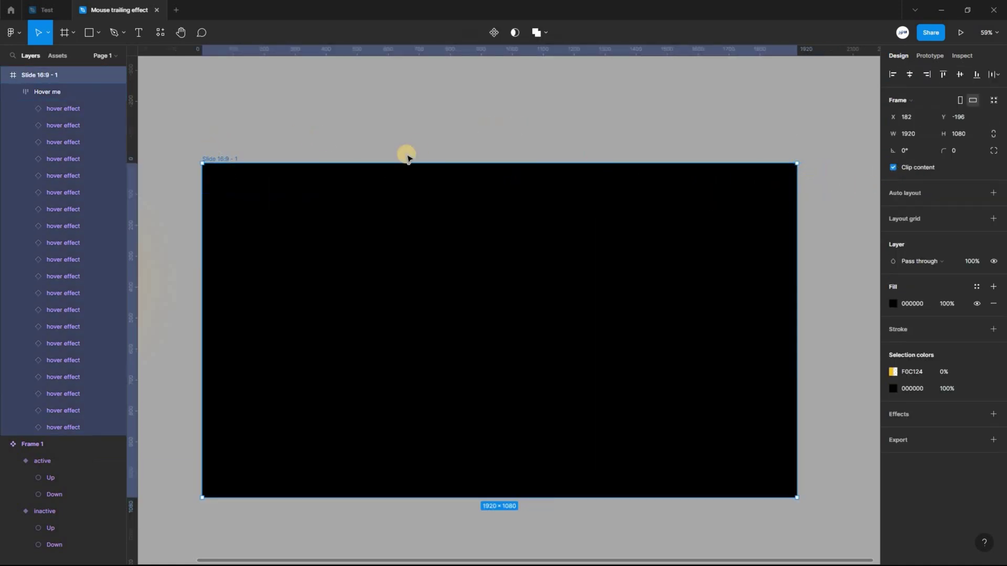
Wrap Hover me in a new auto-layout Frame 2 with spacing and both paddings 0
{"action": "left_click", "coordinate": [176, 153]}
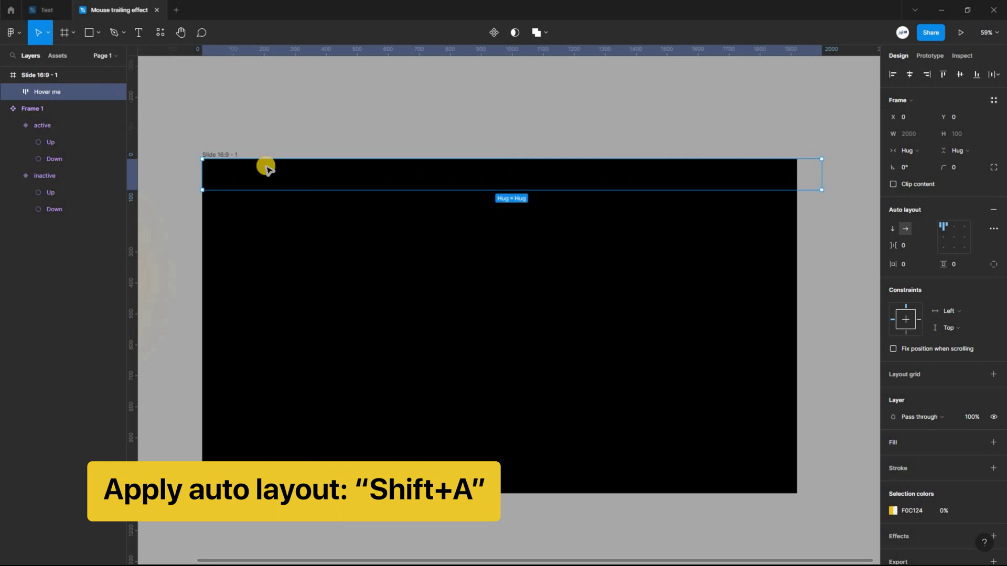
{"action": "key", "text": "shift+a"}
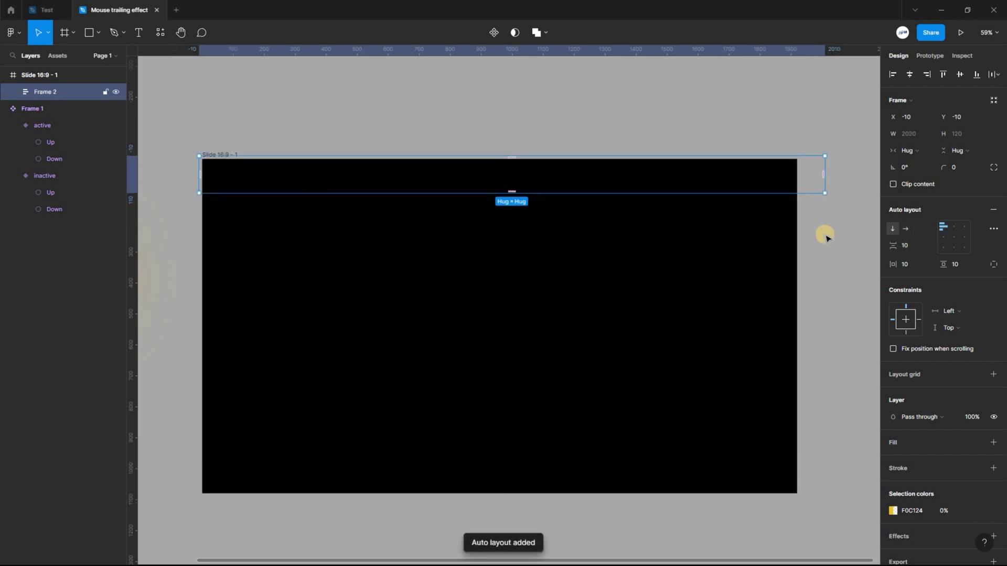
{"action": "left_click_drag", "start_coordinate": [906, 245], "coordinate": [866, 256]}
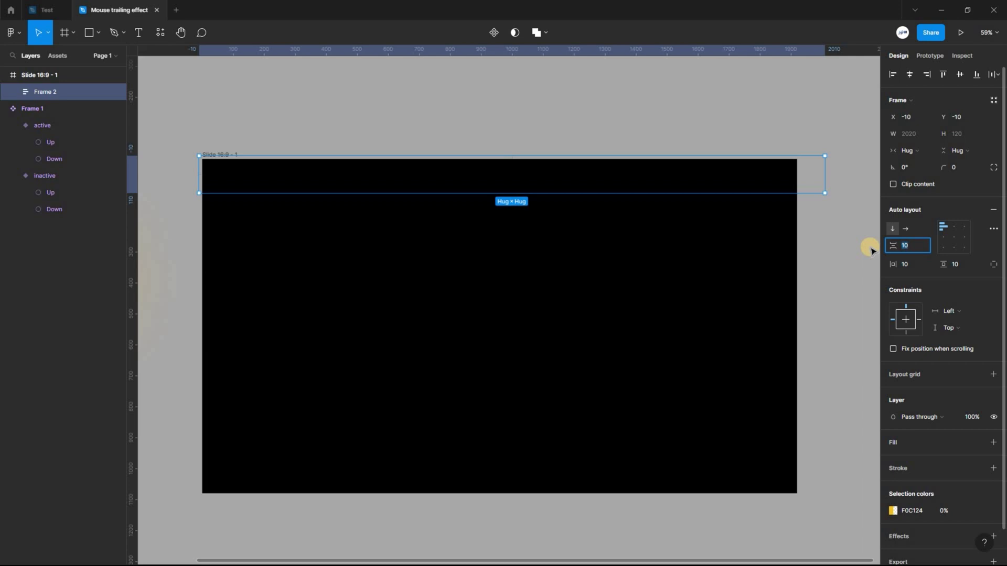
{"action": "type", "text": "0"}
{"action": "left_click", "coordinate": [914, 267]}
{"action": "left_click", "coordinate": [961, 265]}
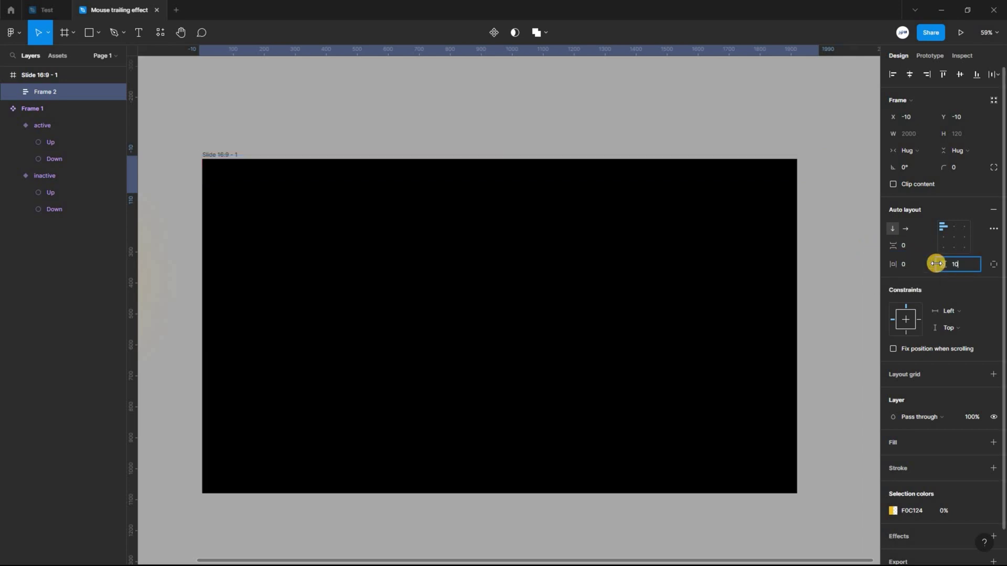
{"action": "type", "text": "0"}
{"action": "left_click", "coordinate": [653, 183]}
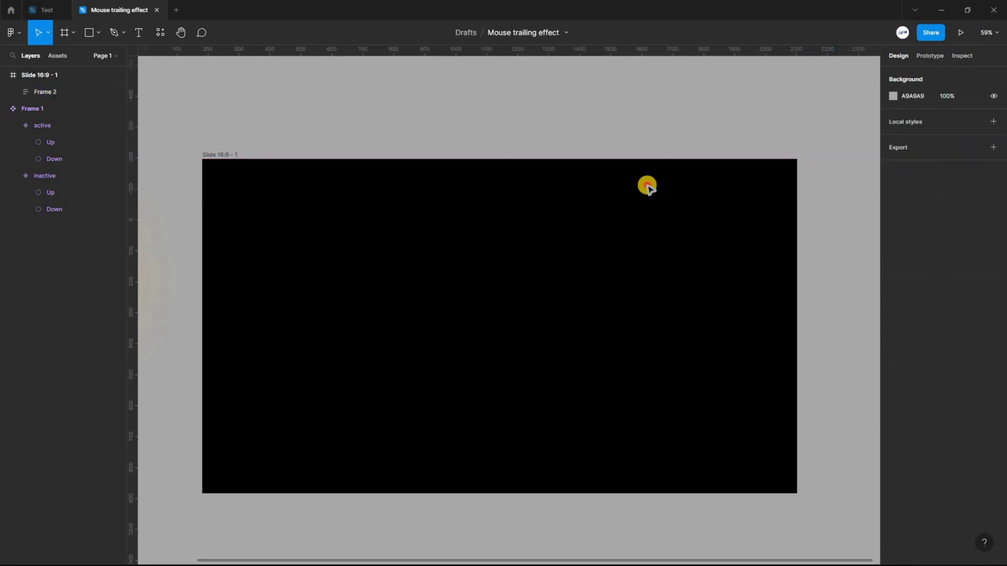
Align Frame 2 to the slide's top-left corner at X 0, Y 0
{"action": "left_click", "coordinate": [587, 181]}
{"action": "left_click", "coordinate": [892, 76]}
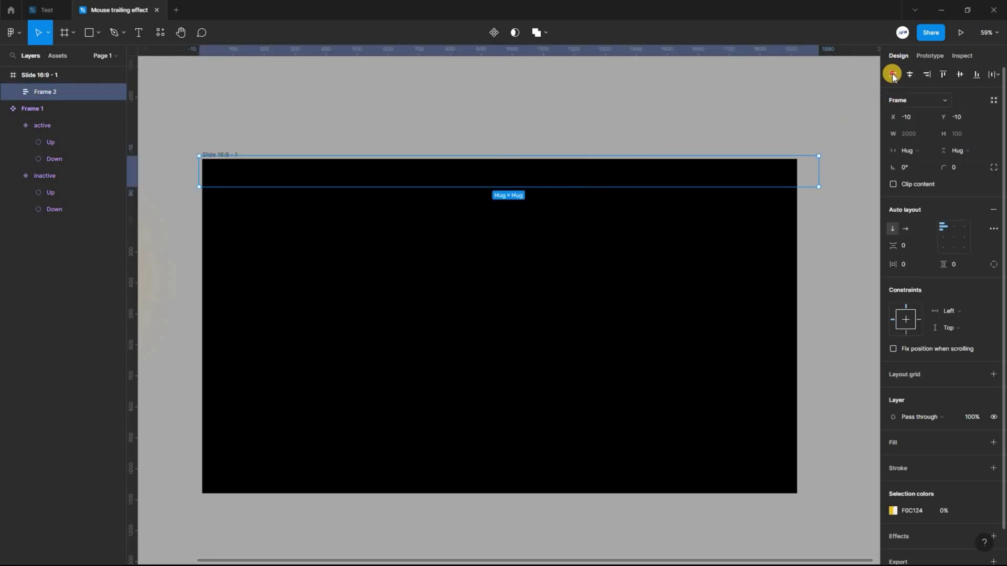
{"action": "left_click", "coordinate": [944, 74]}
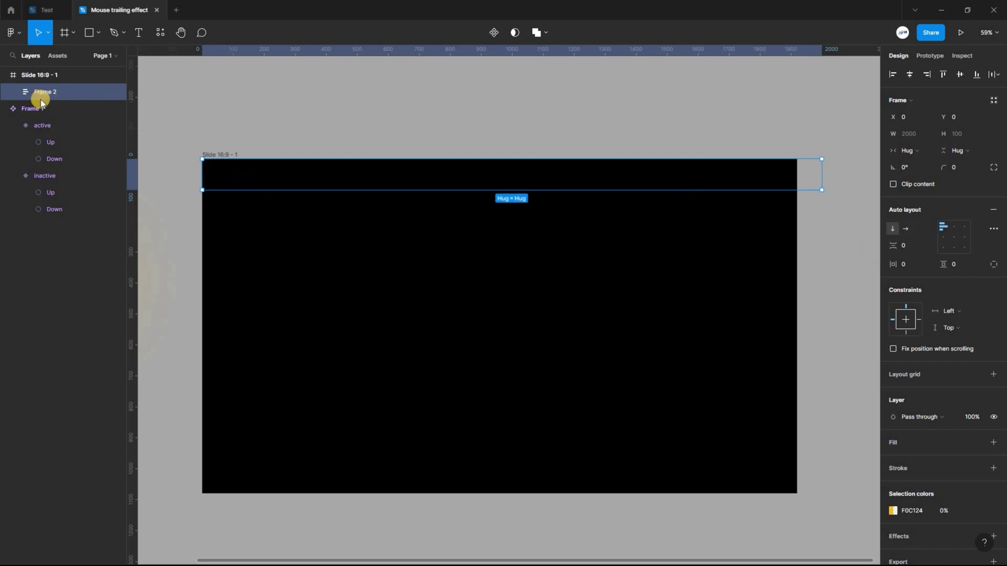
Duplicate the Hover me row until 11 rows fill the slide down to Y 1000
{"action": "left_click", "coordinate": [14, 92]}
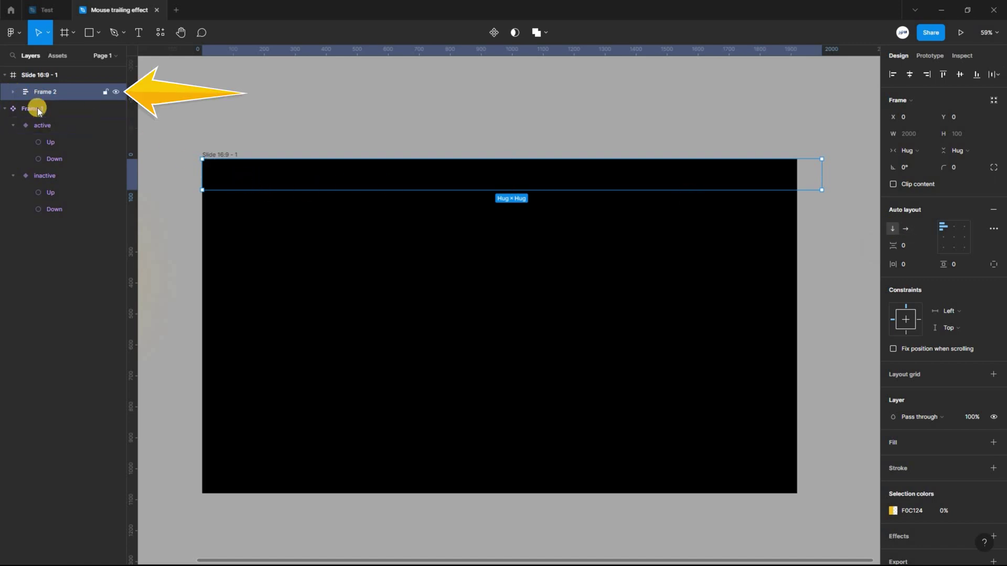
{"action": "left_click", "coordinate": [67, 109]}
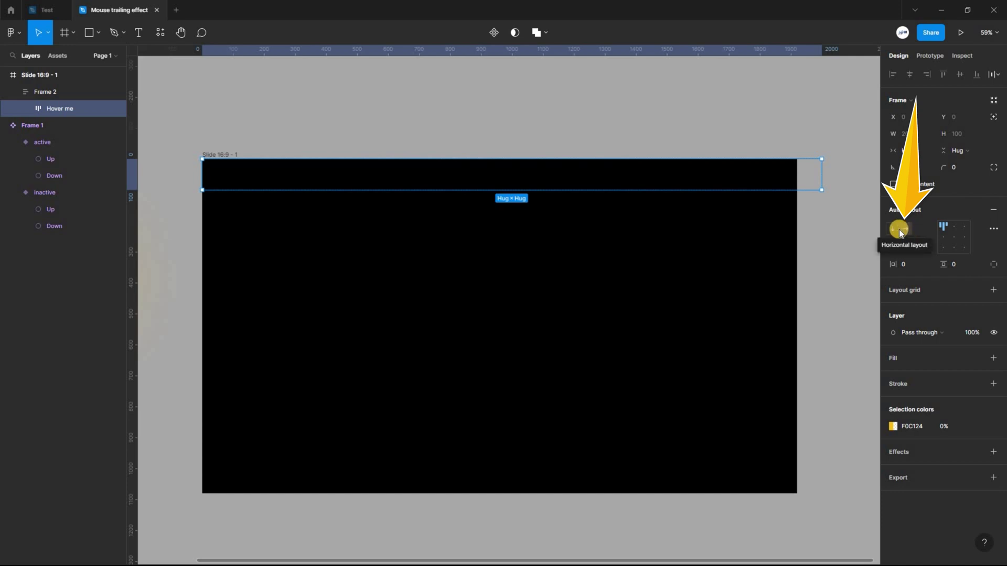
{"action": "key", "text": "ctrl+d"}
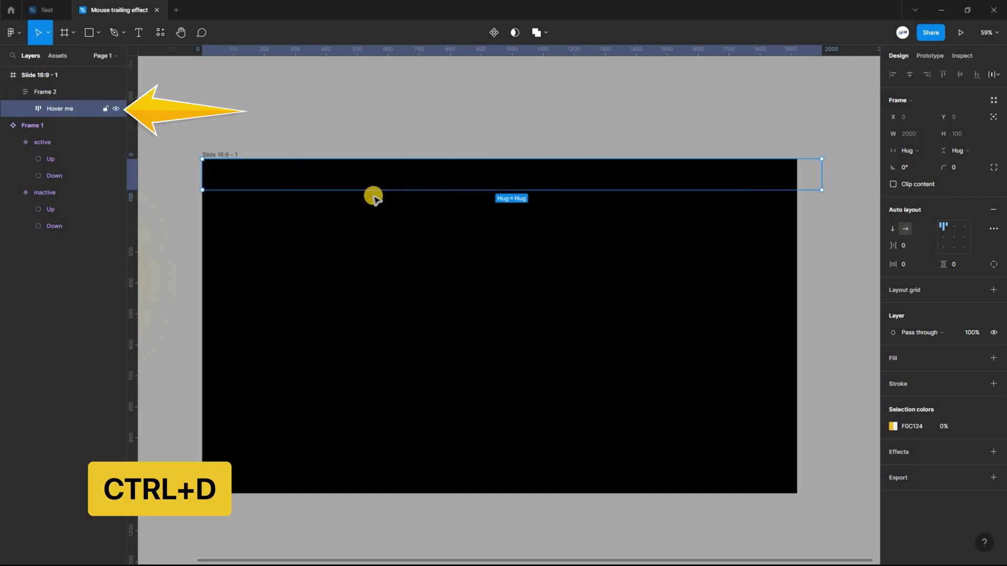
{"action": "key", "text": "ctrl+d"}
{"action": "key", "text": "ctrl+d"}
{"action": "key", "text": "ctrl+d"}
{"action": "key", "text": "ctrl+d"}
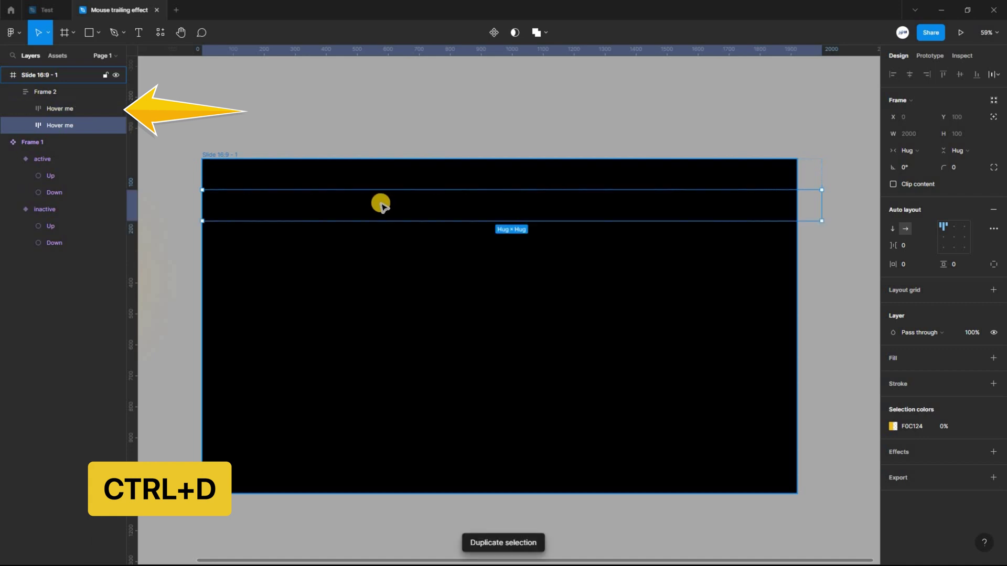
{"action": "key", "text": "ctrl+d"}
{"action": "key", "text": "ctrl+d"}
{"action": "key", "text": "ctrl+d"}
{"action": "key", "text": "ctrl+d"}
{"action": "key", "text": "ctrl+d"}
{"action": "key", "text": "ctrl+d"}
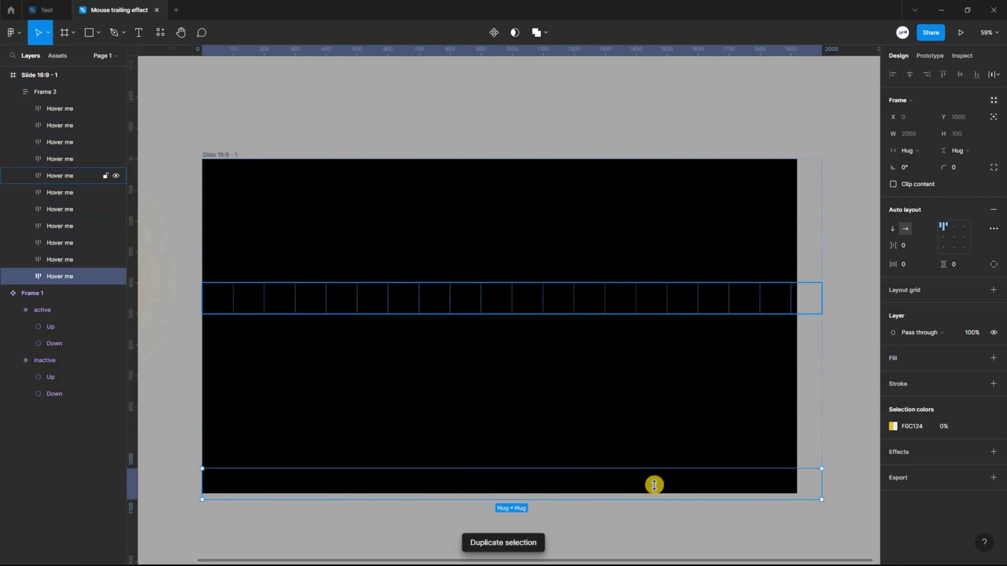
Lock Frame 2 in the Layers panel and launch the Present preview
{"action": "left_click", "coordinate": [14, 92]}
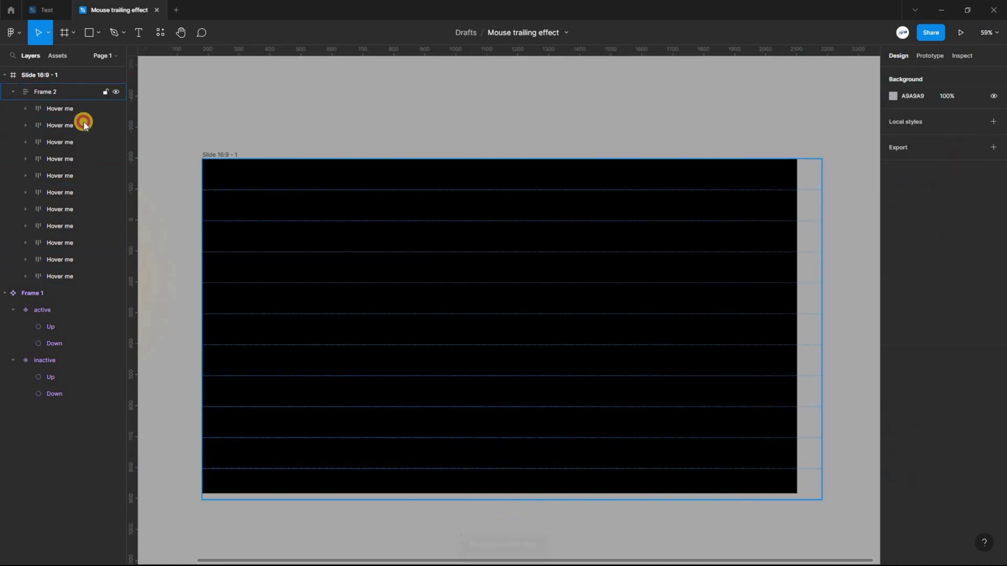
{"action": "left_click", "coordinate": [105, 92]}
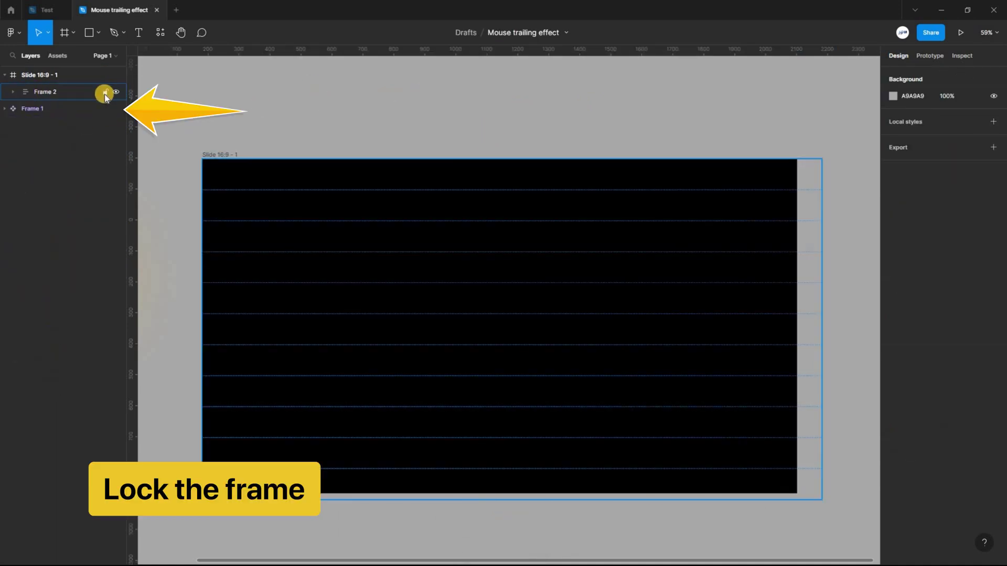
{"action": "key", "text": "Escape"}
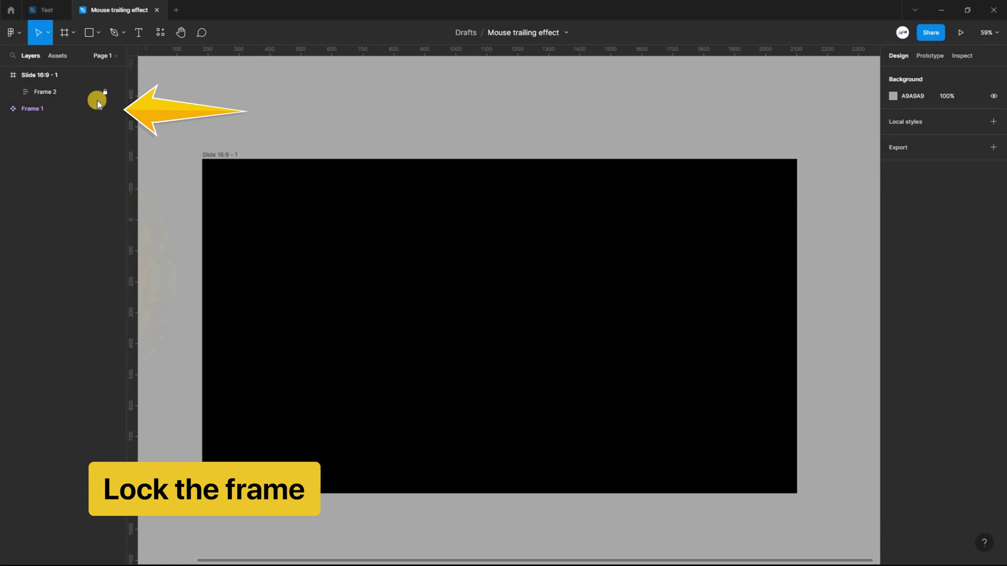
{"action": "left_click", "coordinate": [962, 33]}
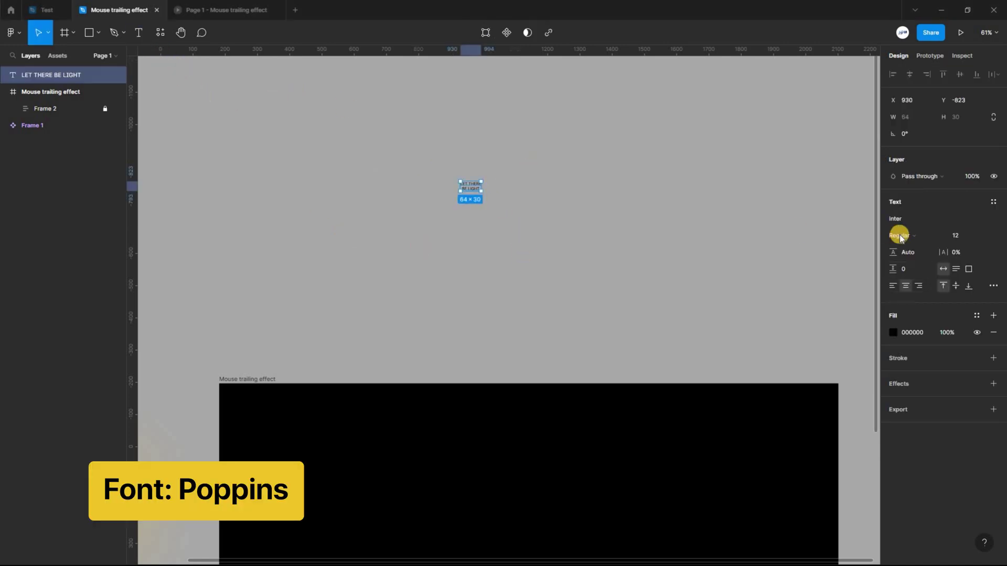
Set the LET THERE BE LIGHT headline to Poppins ExtraBold at size 180
{"action": "left_click", "coordinate": [959, 217]}
{"action": "type", "text": "Poppins"}
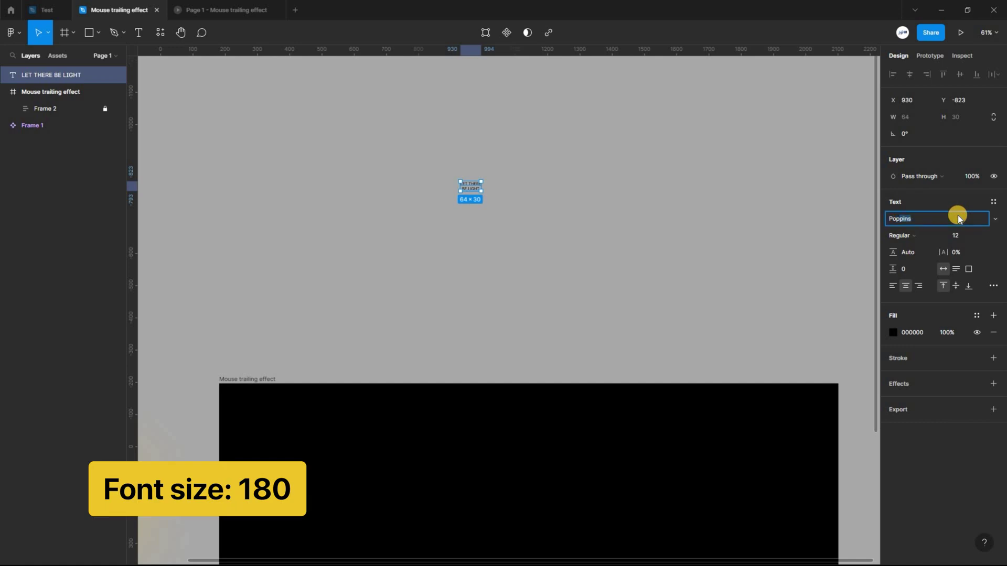
{"action": "key", "text": "Return"}
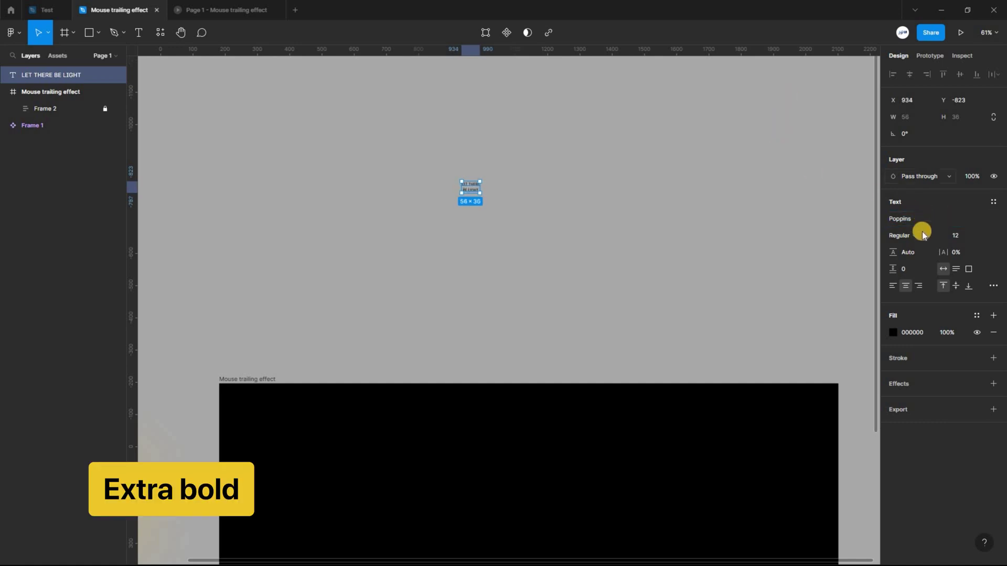
{"action": "left_click", "coordinate": [918, 236]}
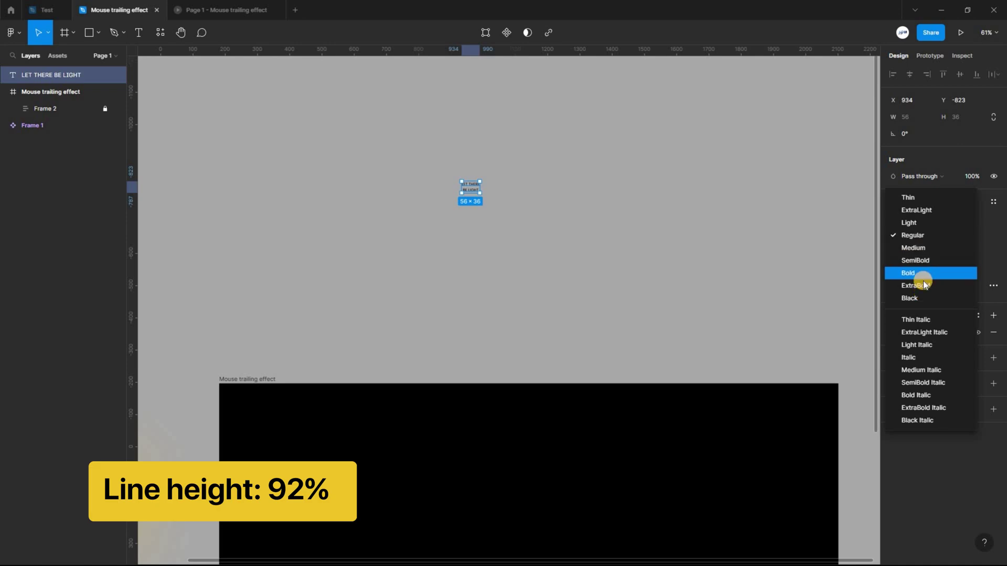
{"action": "left_click", "coordinate": [923, 287]}
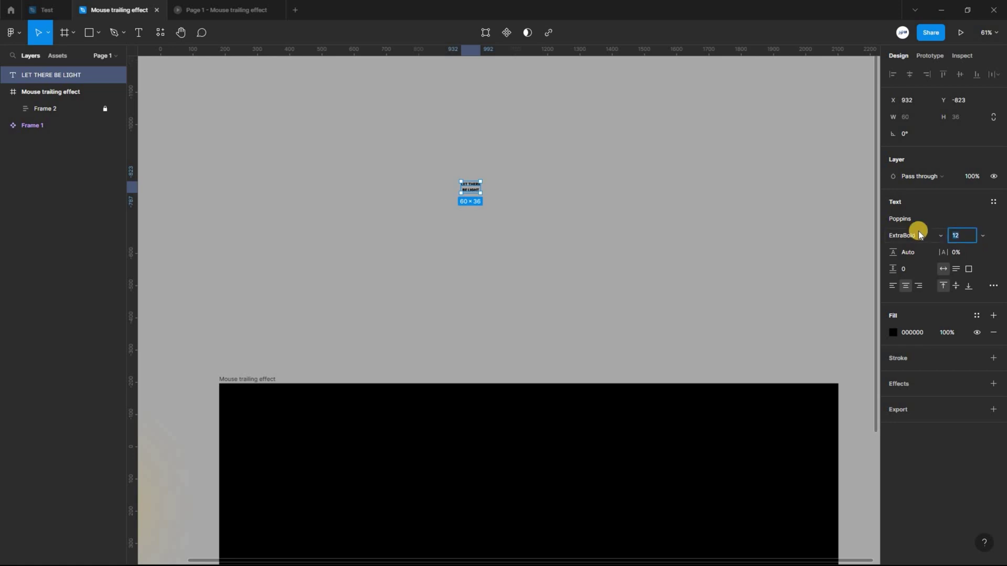
{"action": "type", "text": "180"}
{"action": "key", "text": "Return"}
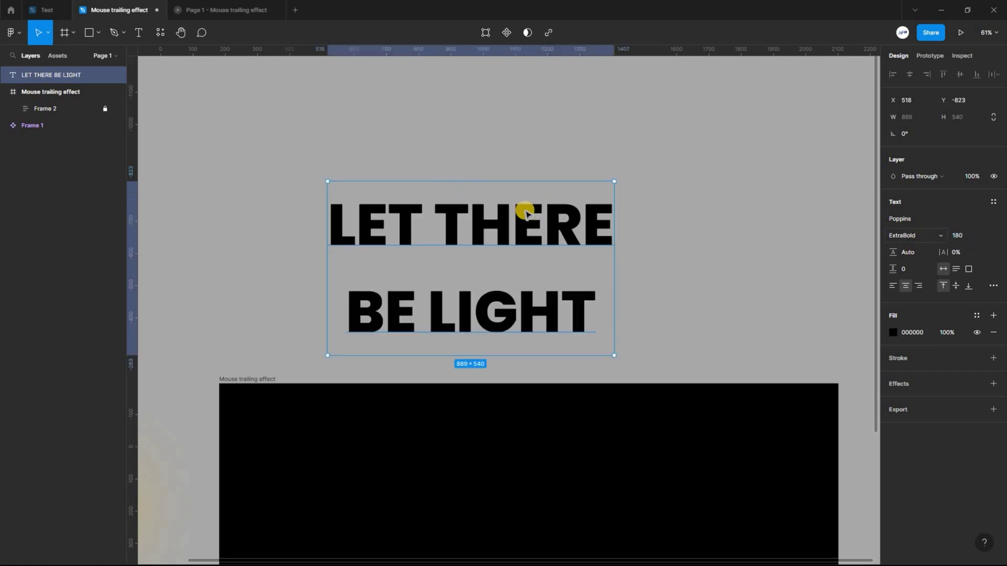
Reposition the headline, tighten its line height to 92%, and fit the text box height
{"action": "left_click", "coordinate": [503, 217]}
{"action": "left_click_drag", "start_coordinate": [539, 177], "coordinate": [544, 177]}
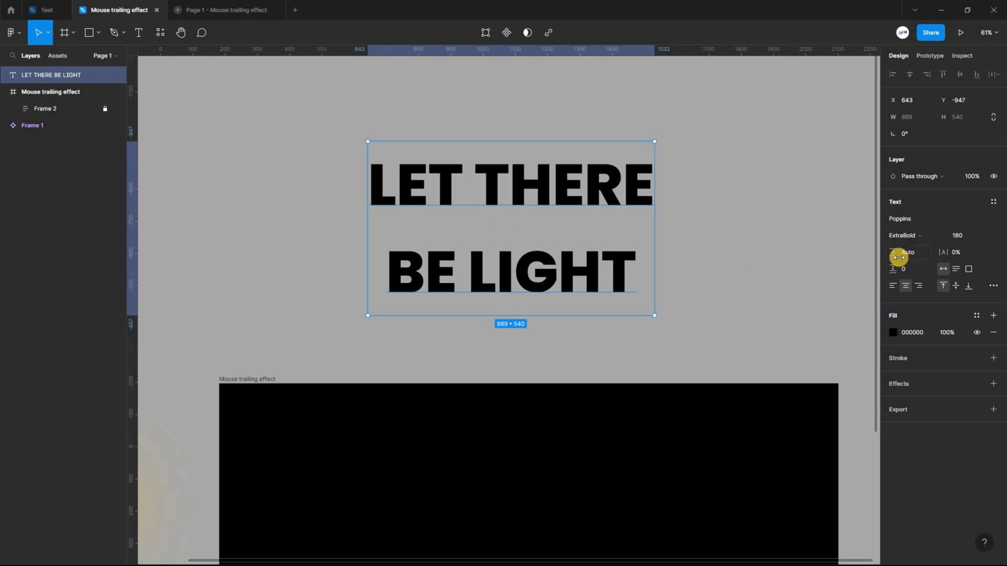
{"action": "left_click_drag", "start_coordinate": [899, 257], "coordinate": [908, 257]}
{"action": "double_click", "coordinate": [621, 248]}
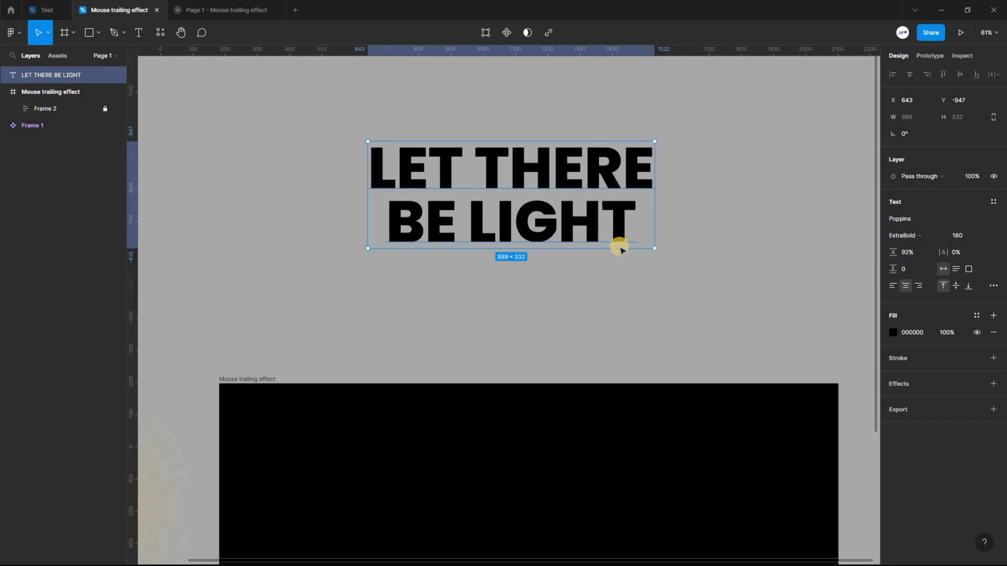
{"action": "left_click", "coordinate": [520, 323]}
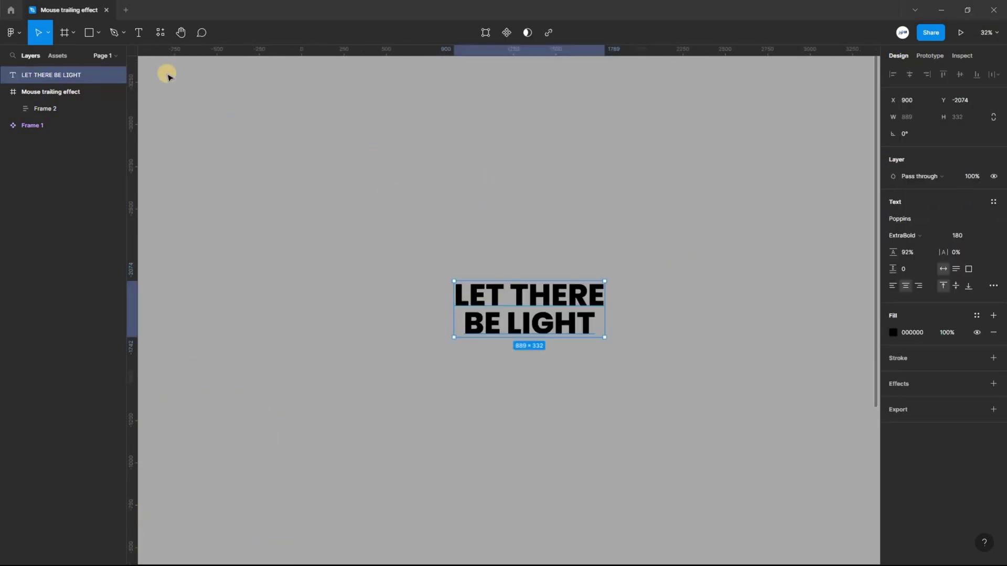
Draw a circle with the Ellipse tool and move it level with the LET THERE BE LIGHT headline
{"action": "key", "text": "Escape"}
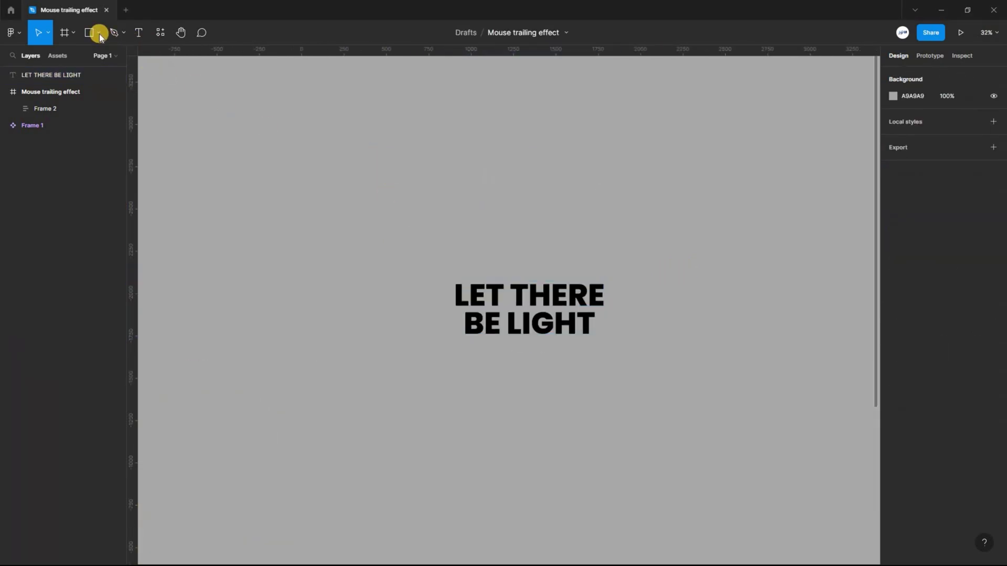
{"action": "left_click", "coordinate": [100, 34]}
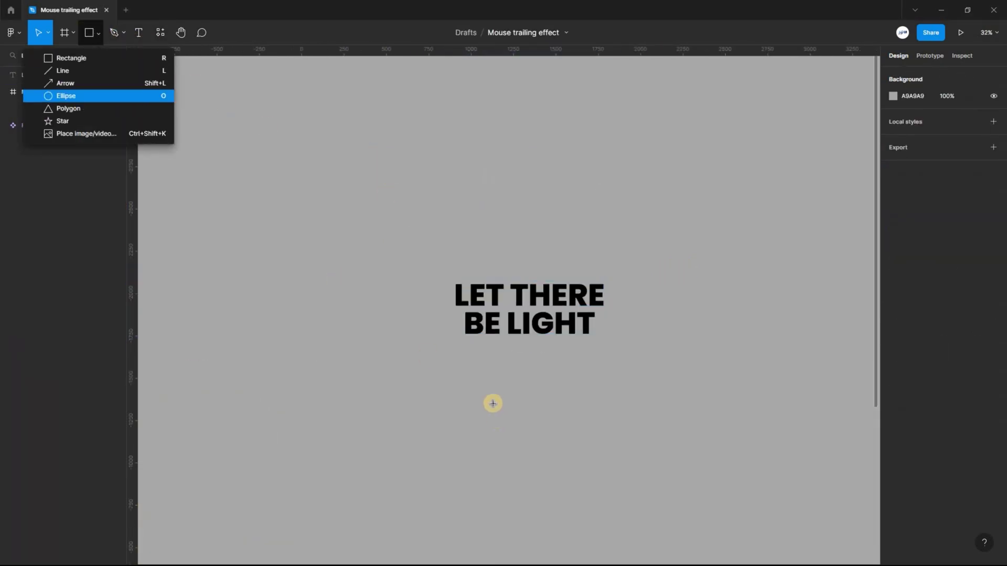
{"action": "key", "text": "o"}
{"action": "left_click_drag", "start_coordinate": [486, 423], "coordinate": [436, 365]}
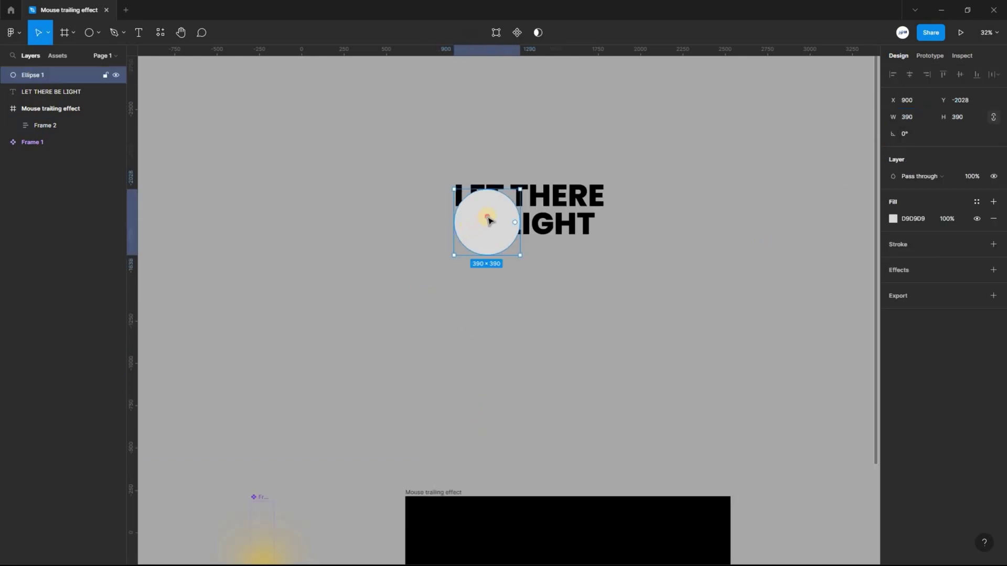
{"action": "scroll", "coordinate": [488, 219], "scroll_direction": "up", "scroll_amount": 3}
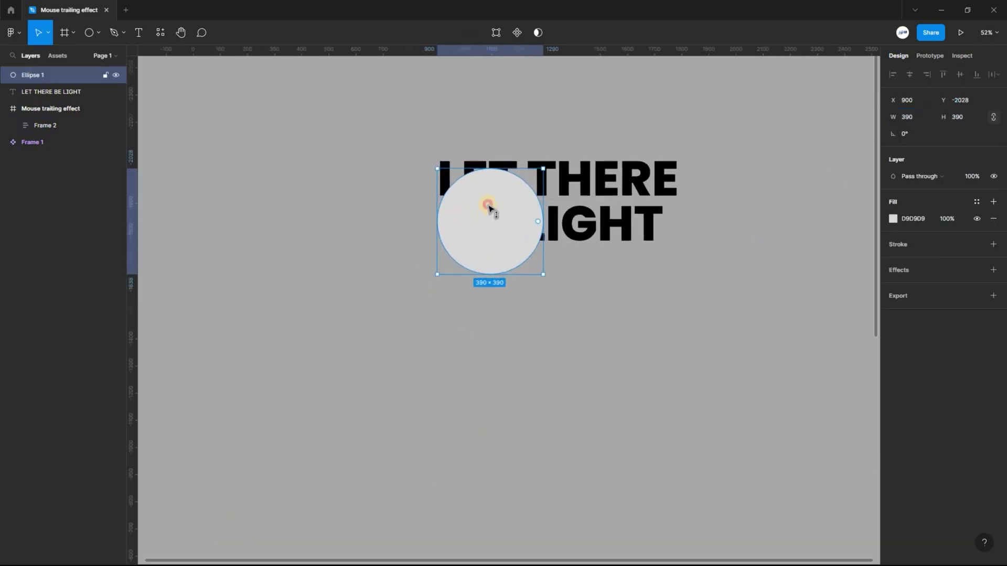
{"action": "left_click_drag", "start_coordinate": [489, 195], "coordinate": [494, 196]}
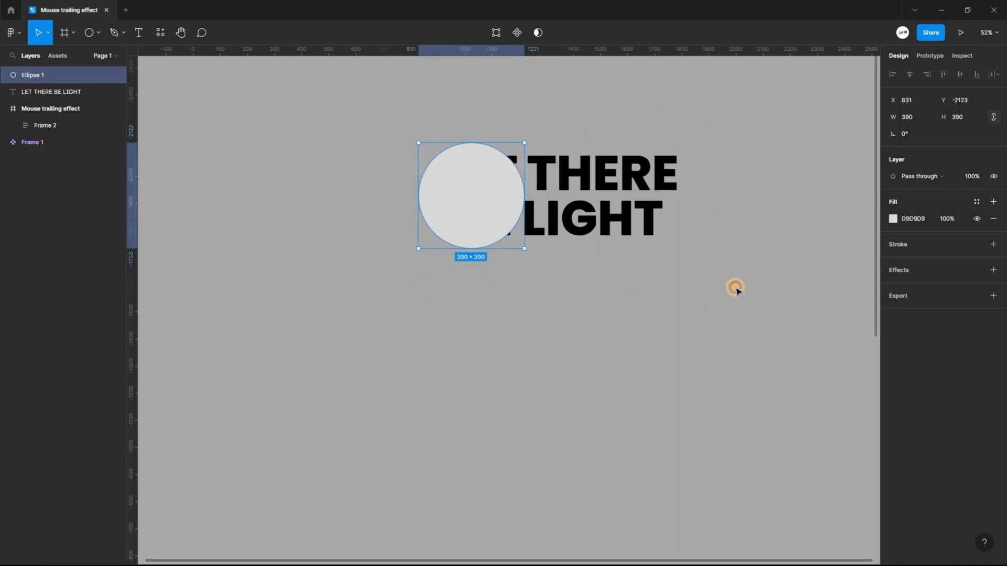
Left-align the circle with the headline
{"action": "left_click_drag", "start_coordinate": [398, 126], "coordinate": [728, 290]}
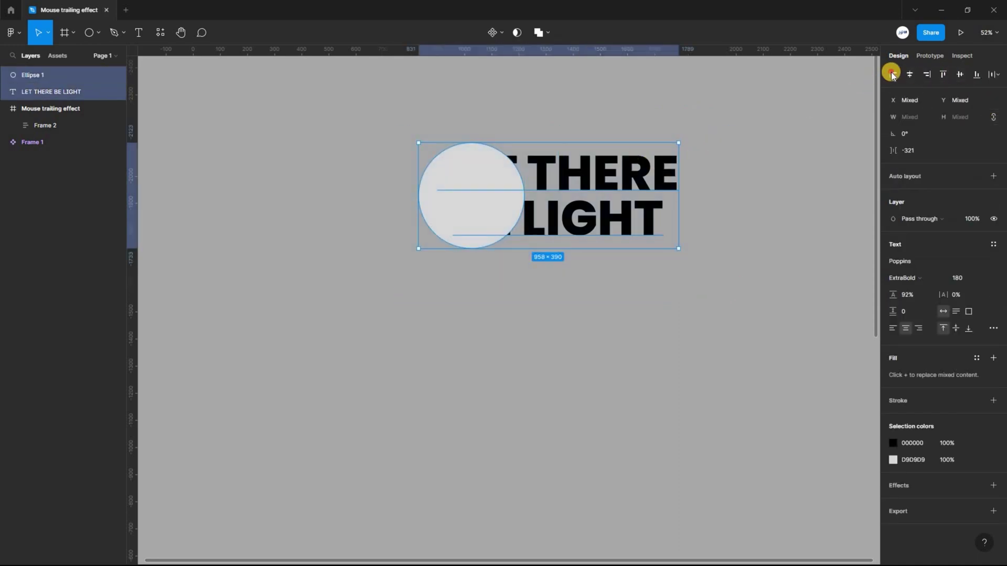
{"action": "key", "text": "alt+a"}
{"action": "left_click", "coordinate": [407, 224]}
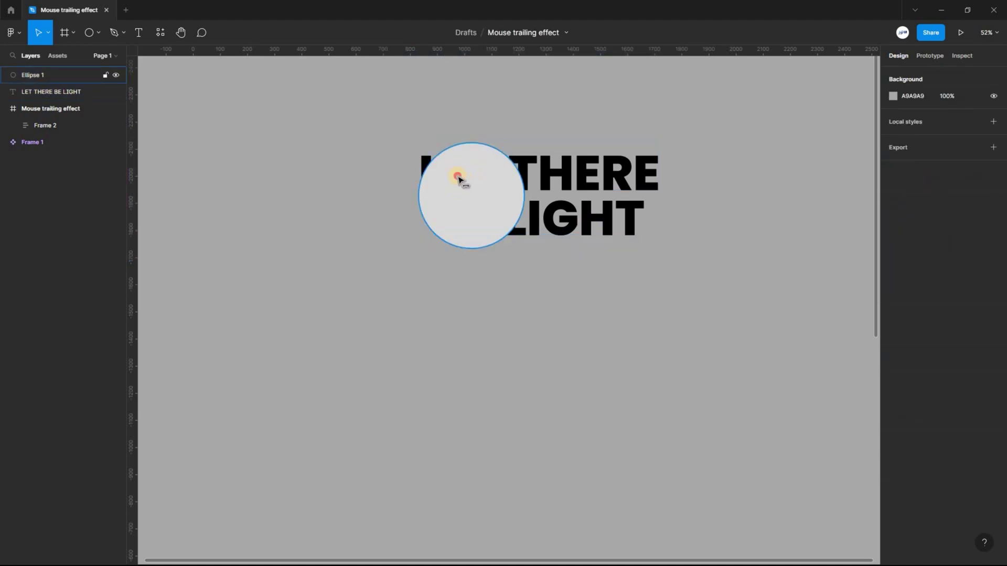
Shift the circle slightly left and fill it yellow F0C124
{"action": "left_click_drag", "start_coordinate": [458, 180], "coordinate": [467, 181]}
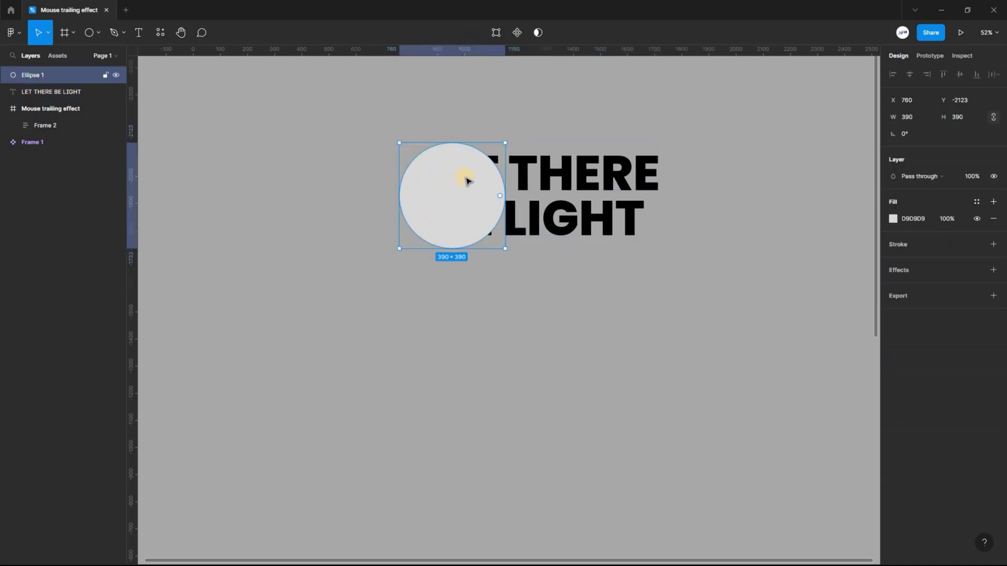
{"action": "left_click", "coordinate": [895, 221]}
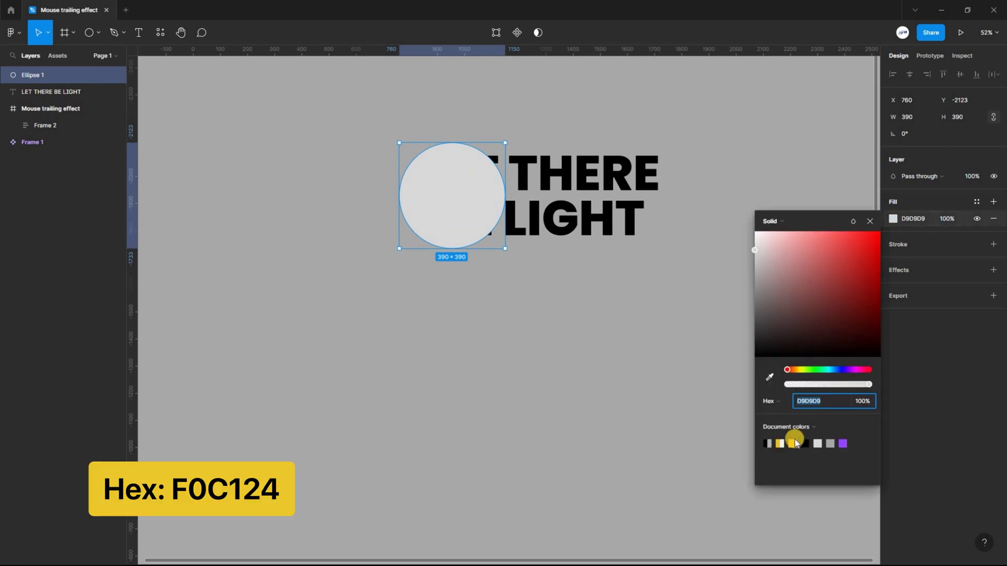
{"action": "left_click", "coordinate": [793, 442]}
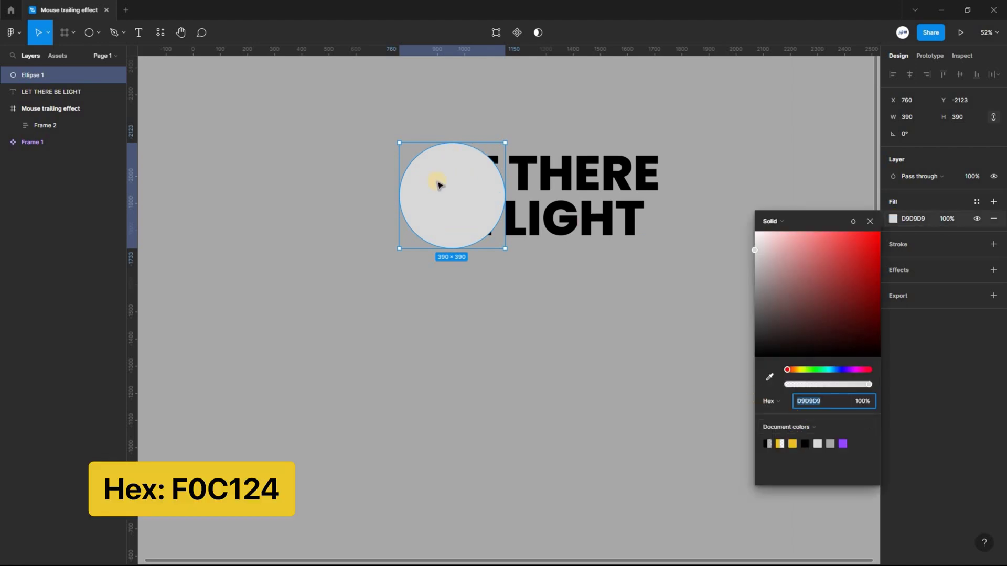
{"action": "key", "text": "Escape"}
Send the circle to the back, behind the LET THERE BE LIGHT headline
{"action": "left_click", "coordinate": [461, 165]}
{"action": "right_click", "coordinate": [460, 164]}
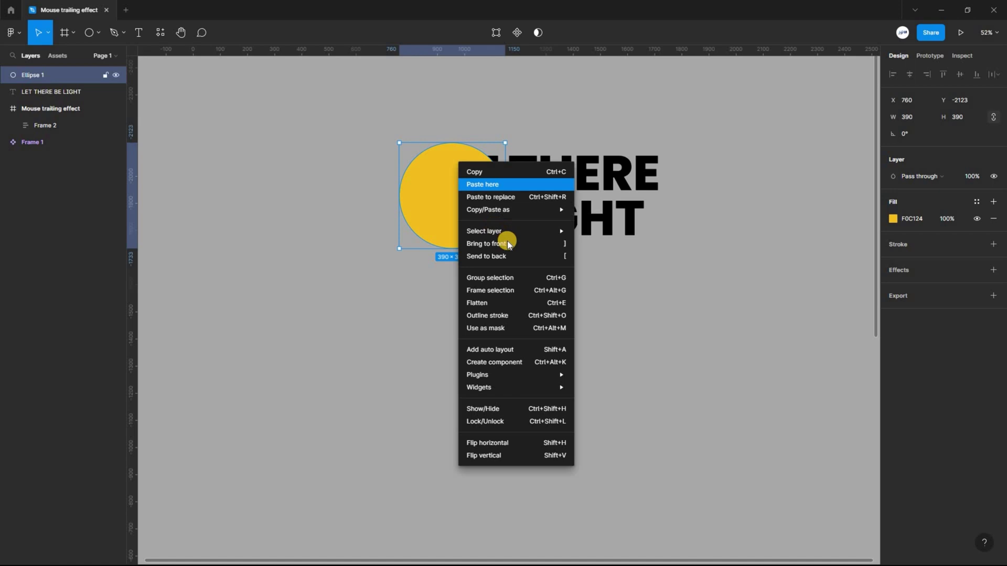
{"action": "left_click", "coordinate": [501, 256]}
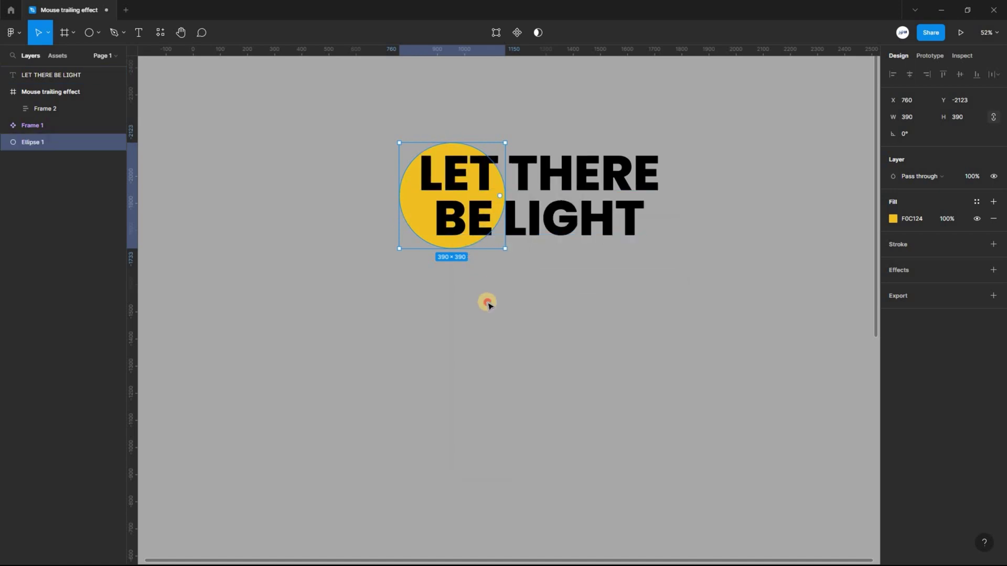
{"action": "key", "text": "Escape"}
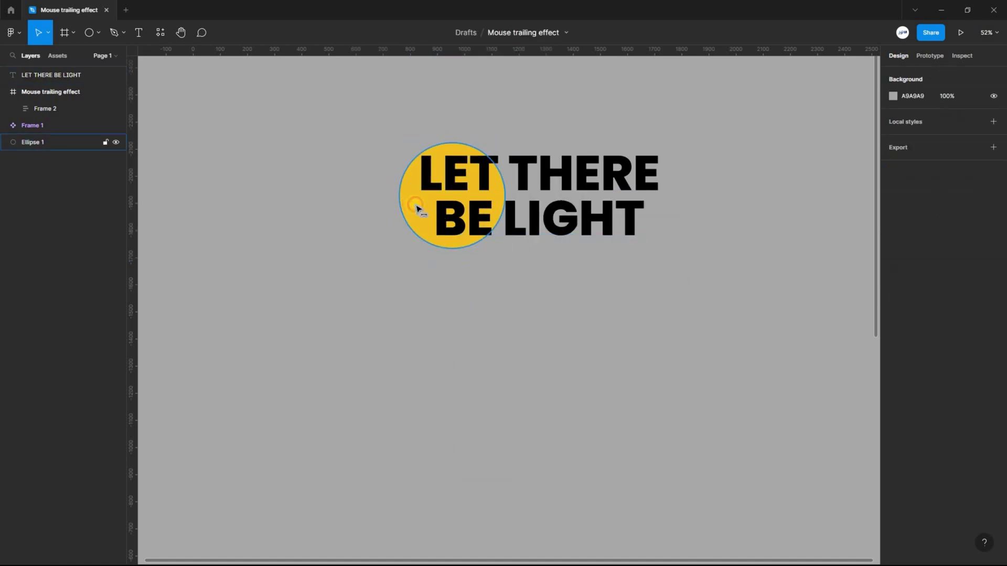
Duplicate the yellow circle together with the LET THERE BE LIGHT text
{"action": "left_click", "coordinate": [416, 205]}
{"action": "key", "text": "shift+Right"}
{"action": "key", "text": "shift+Right"}
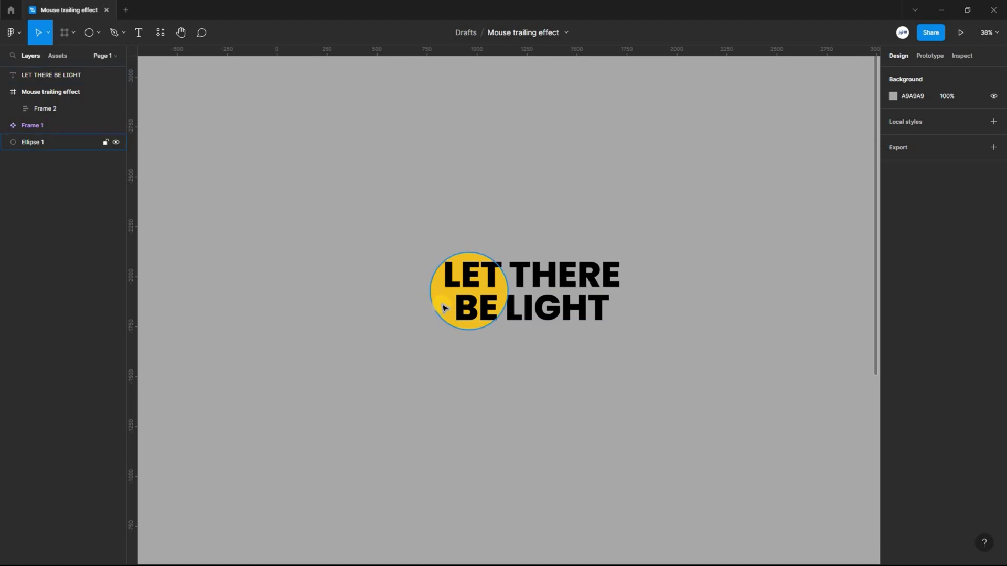
{"action": "key", "text": "ctrl+d"}
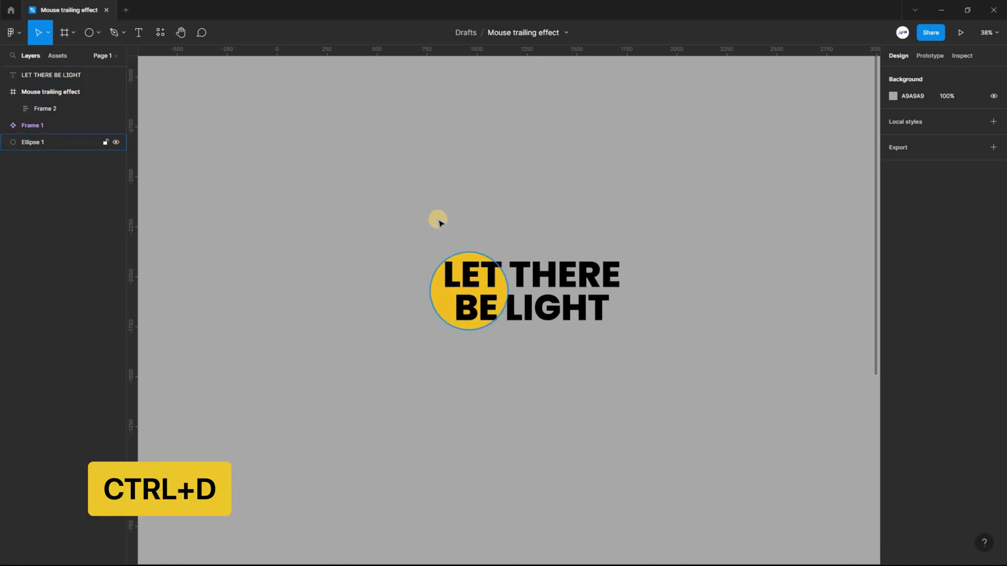
{"action": "left_click", "coordinate": [457, 286]}
{"action": "left_click", "coordinate": [548, 269], "text": "shift"}
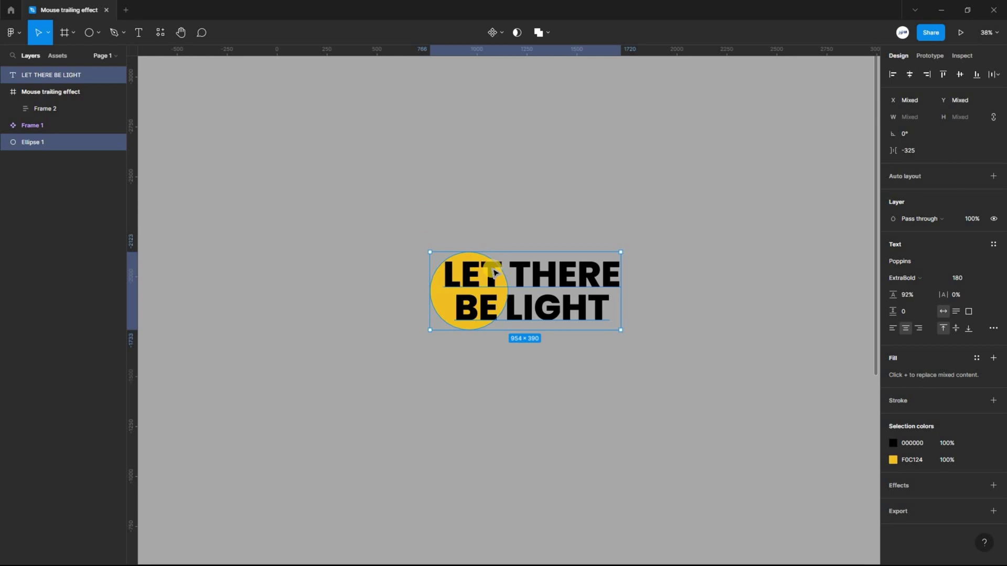
{"action": "key", "text": "ctrl+d"}
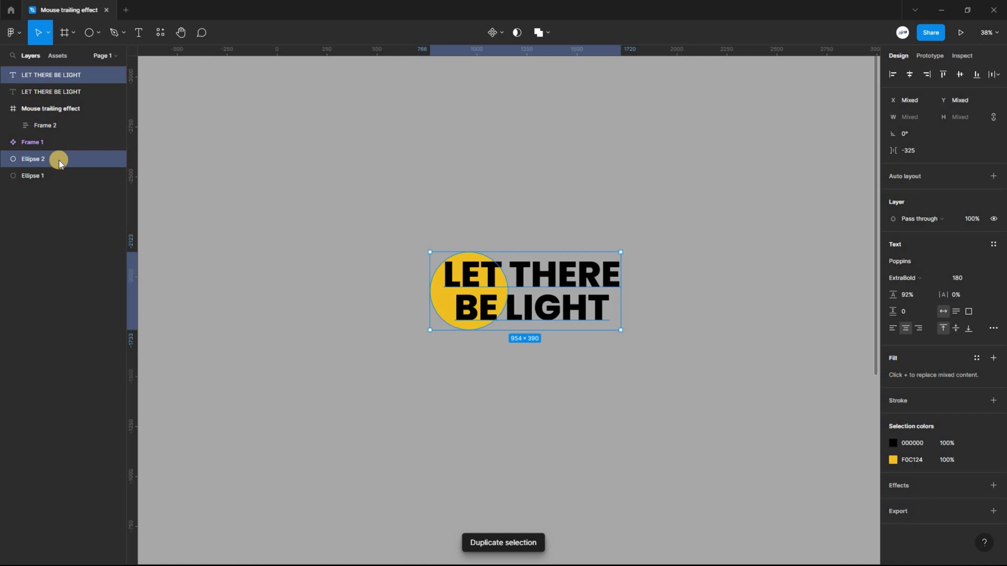
Move both circle layers just below the two text layers in the Layers panel
{"action": "left_click", "coordinate": [33, 159]}
{"action": "left_click", "coordinate": [36, 176], "text": "shift"}
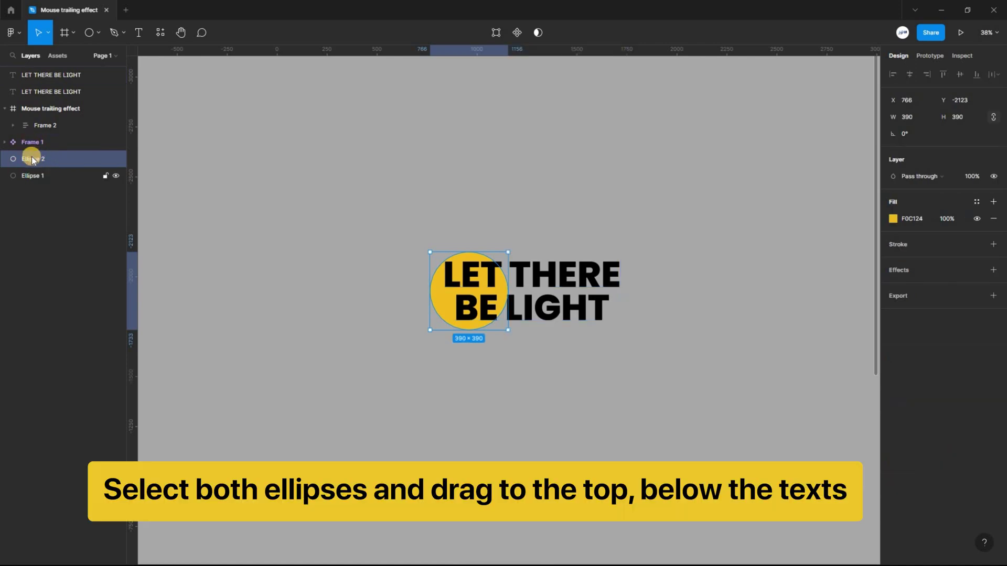
{"action": "left_click_drag", "start_coordinate": [34, 157], "coordinate": [50, 103]}
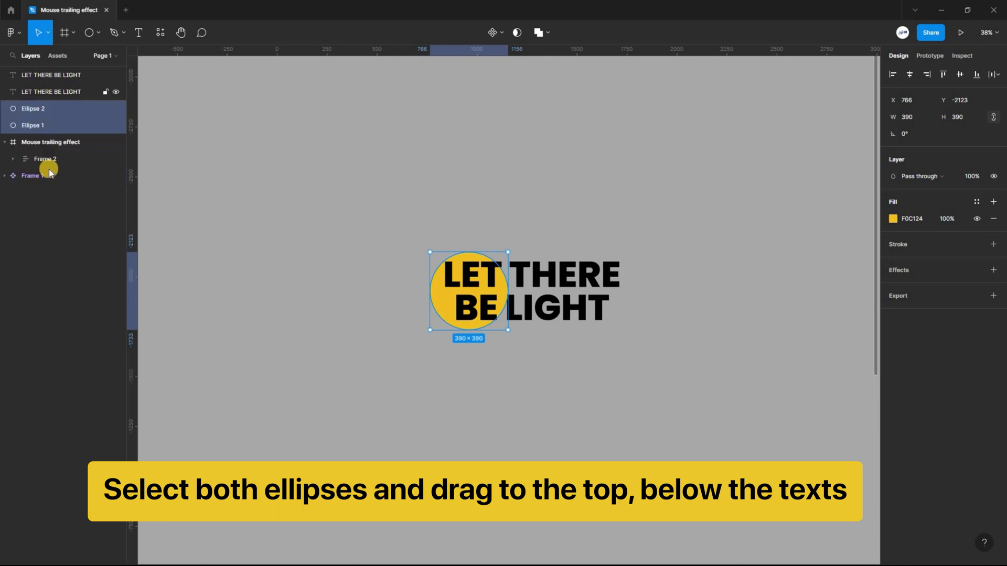
Change the top LET THERE BE LIGHT text copy's fill to white FFFFFF
{"action": "left_click", "coordinate": [478, 244]}
{"action": "left_click", "coordinate": [492, 272]}
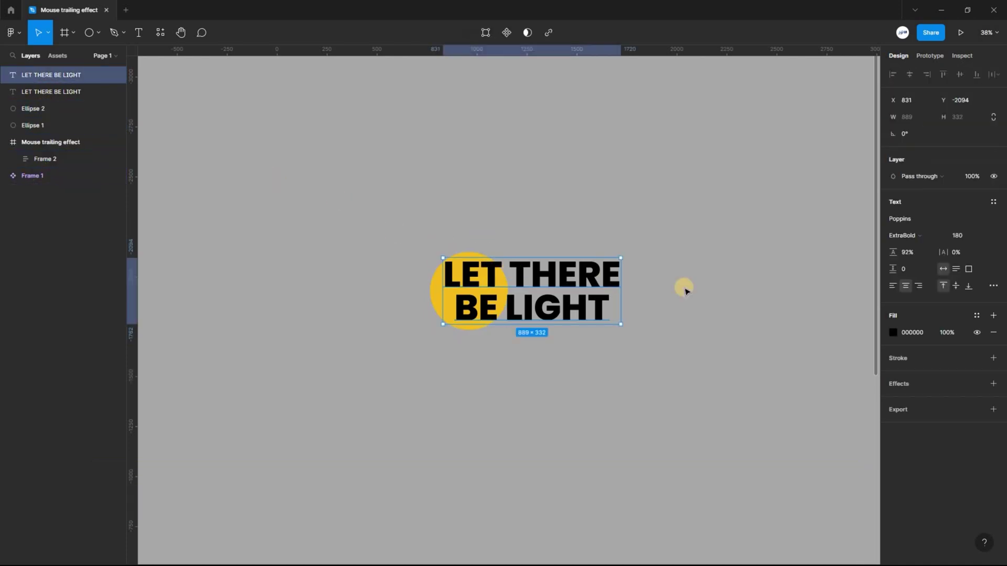
{"action": "left_click", "coordinate": [892, 333]}
{"action": "type", "text": "ffffff"}
{"action": "key", "text": "Return"}
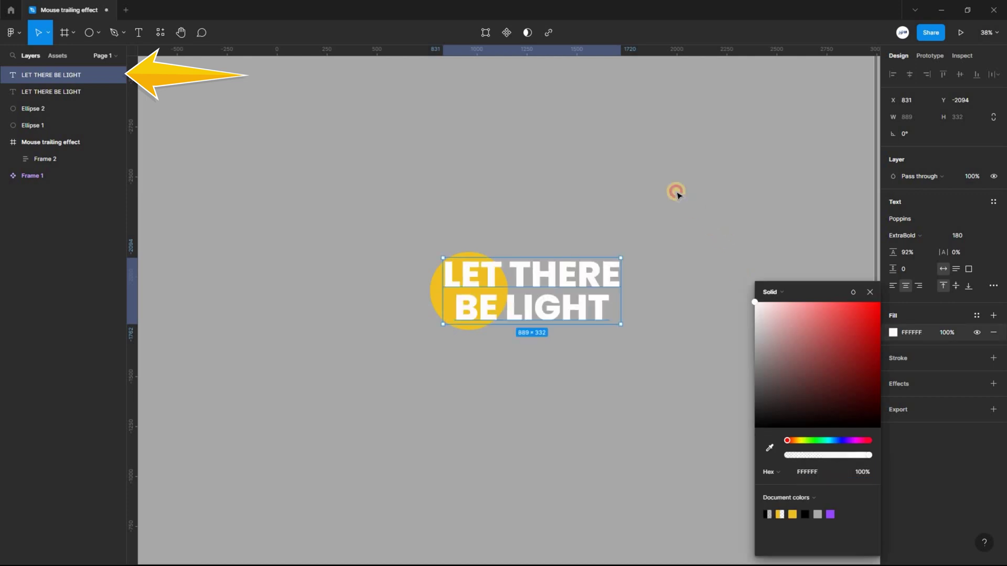
{"action": "left_click", "coordinate": [436, 222]}
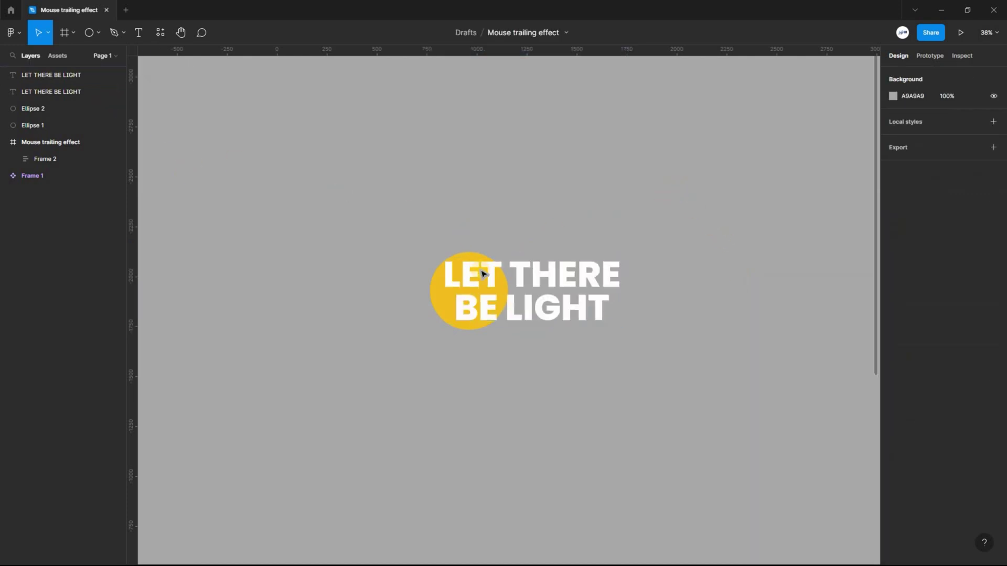
{"action": "left_click", "coordinate": [464, 260]}
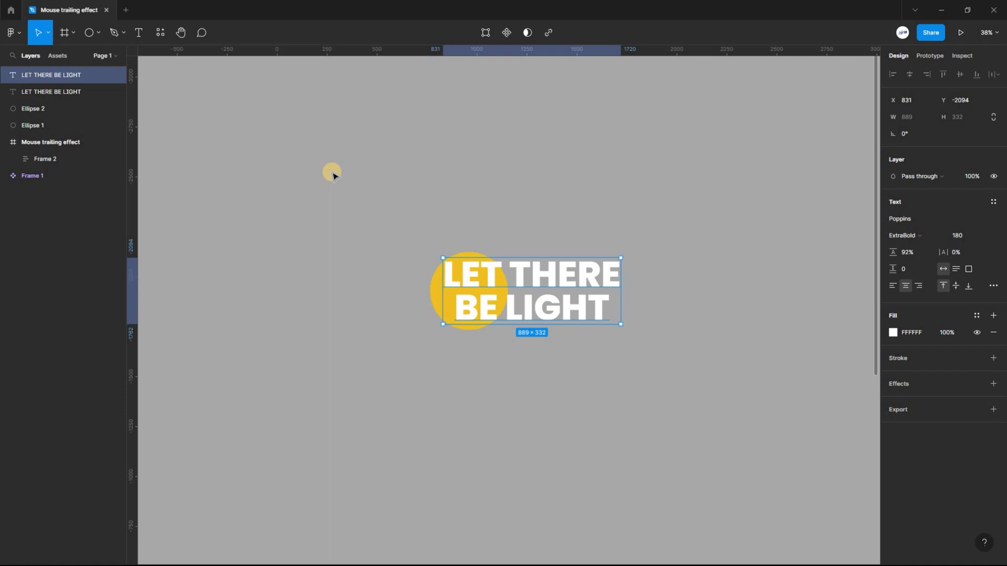
Rename layer Ellipse 1 to 'Down' and Ellipse 2 to 'Up'
{"action": "double_click", "coordinate": [36, 125]}
{"action": "type", "text": "Down"}
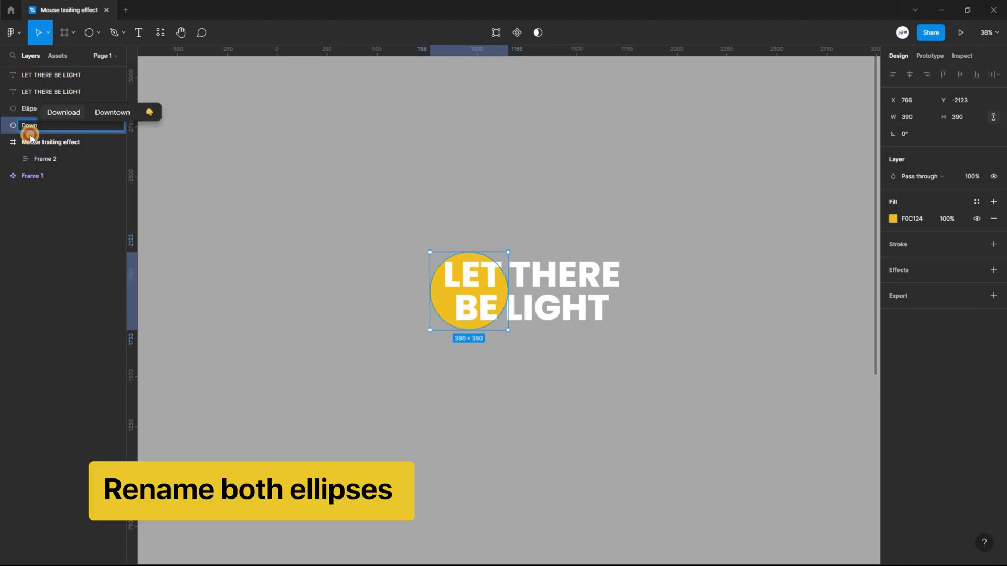
{"action": "key", "text": "Return"}
{"action": "left_click", "coordinate": [39, 108]}
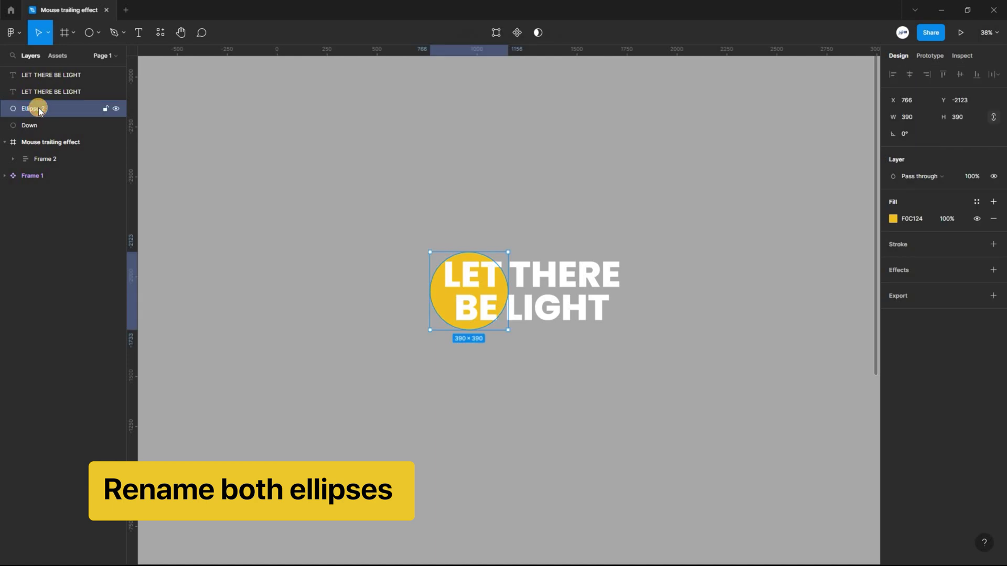
{"action": "double_click", "coordinate": [39, 108]}
{"action": "type", "text": "Up"}
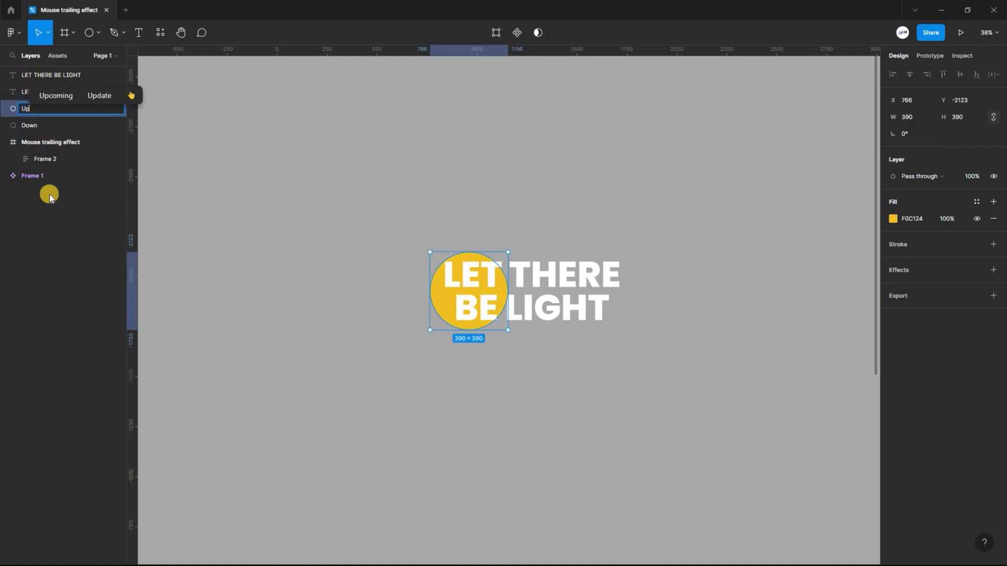
{"action": "key", "text": "Return"}
{"action": "key", "text": "Escape"}
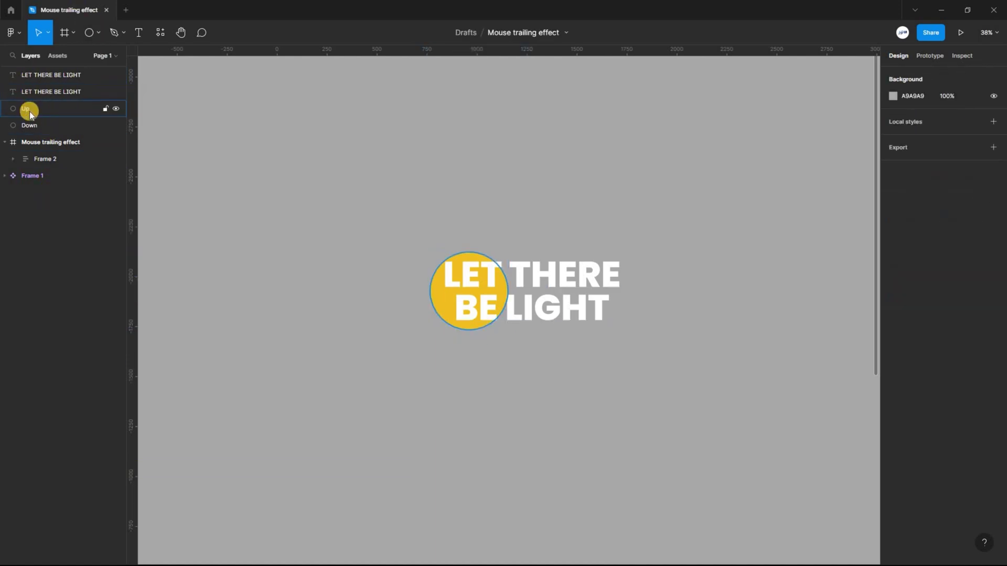
Use the Up circle as a mask over the white LET THERE BE LIGHT text
{"action": "left_click", "coordinate": [25, 107]}
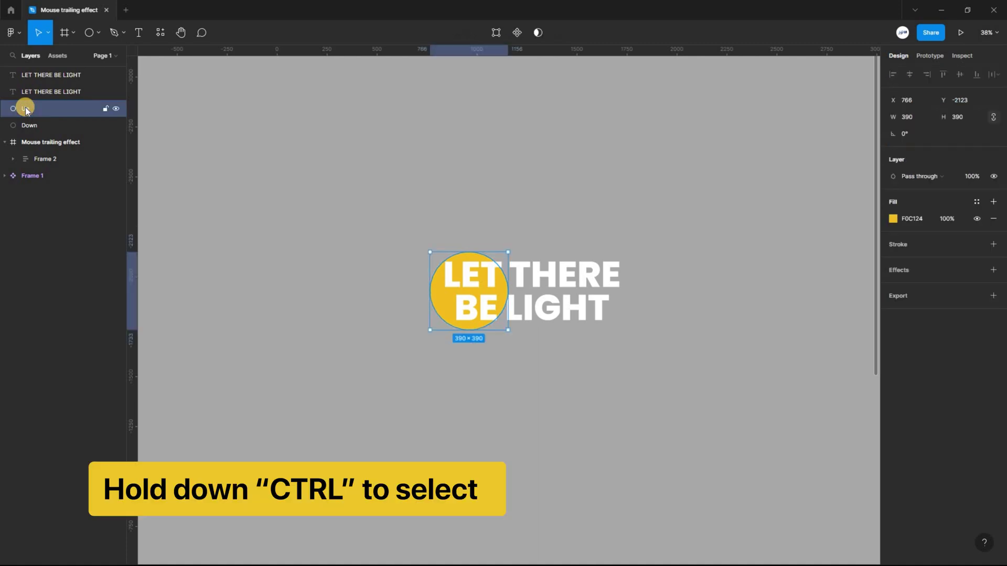
{"action": "left_click", "coordinate": [36, 80], "text": "ctrl"}
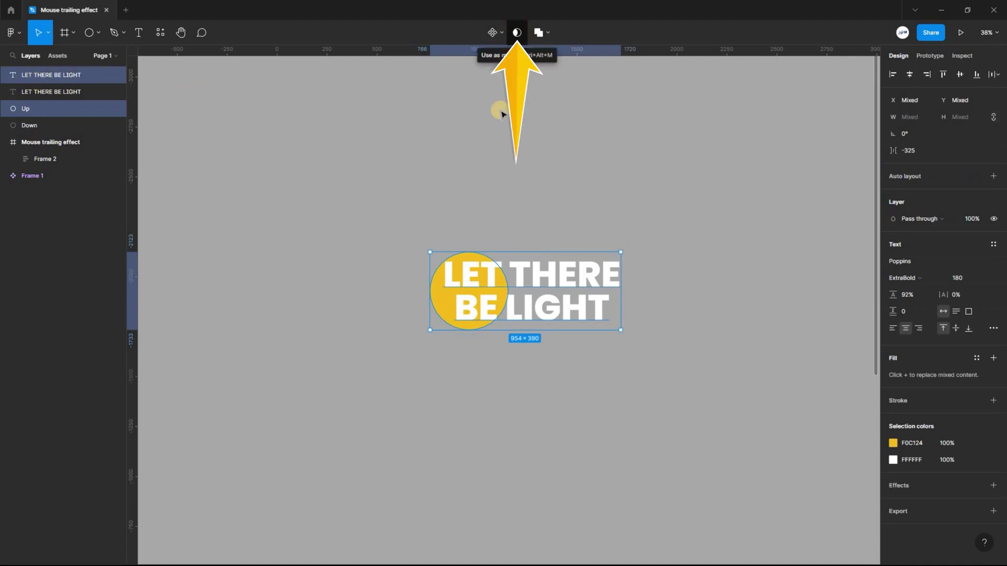
{"action": "left_click", "coordinate": [517, 33]}
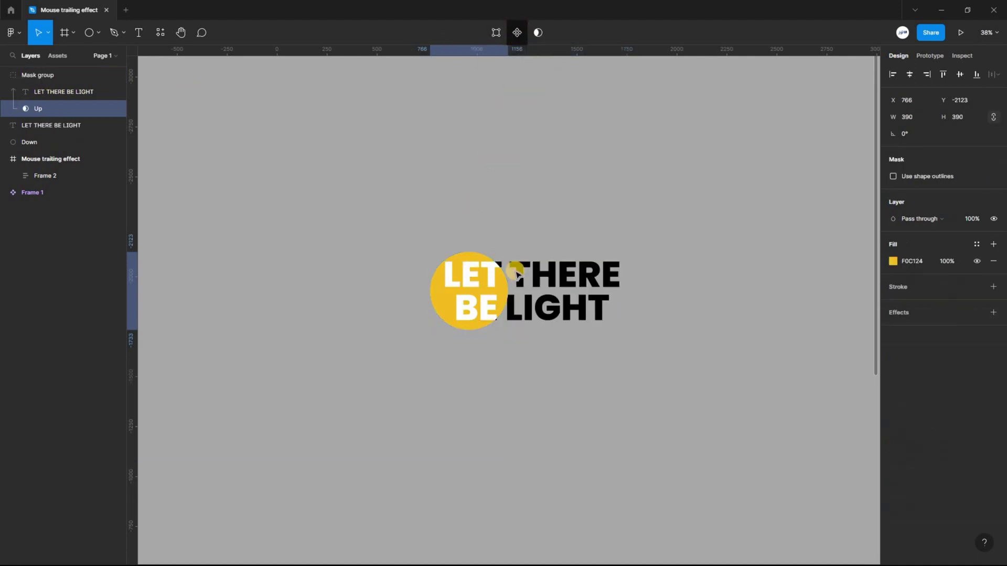
Test the reveal by sliding both circles right, undo it, and select all logo layers
{"action": "left_click", "coordinate": [30, 143]}
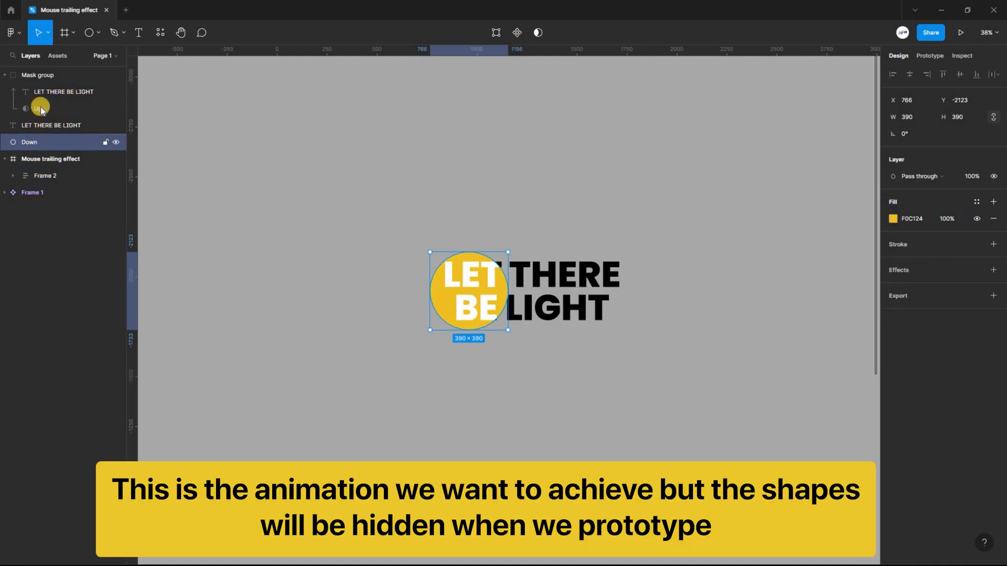
{"action": "left_click", "coordinate": [40, 108], "text": "shift"}
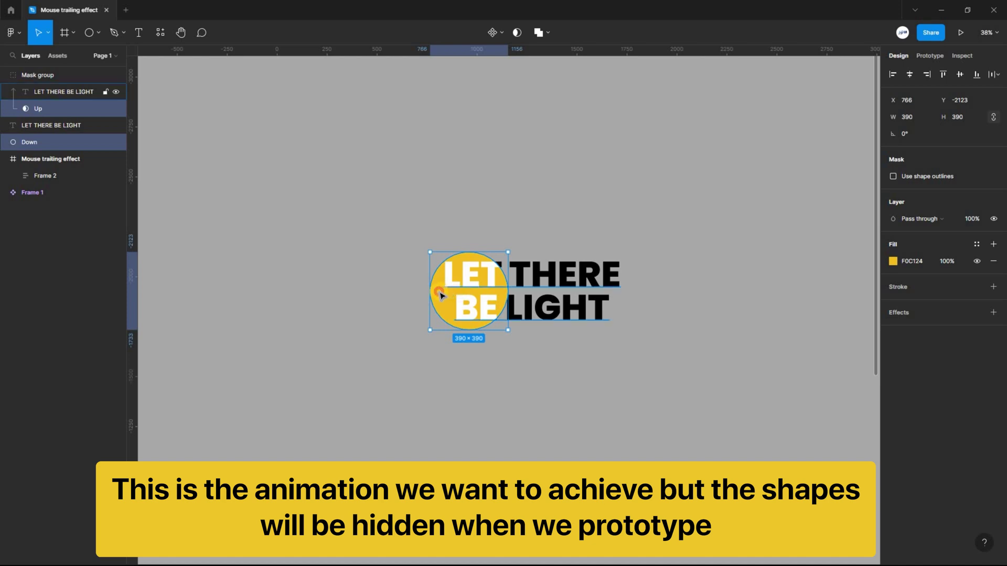
{"action": "left_click_drag", "start_coordinate": [506, 295], "coordinate": [465, 294]}
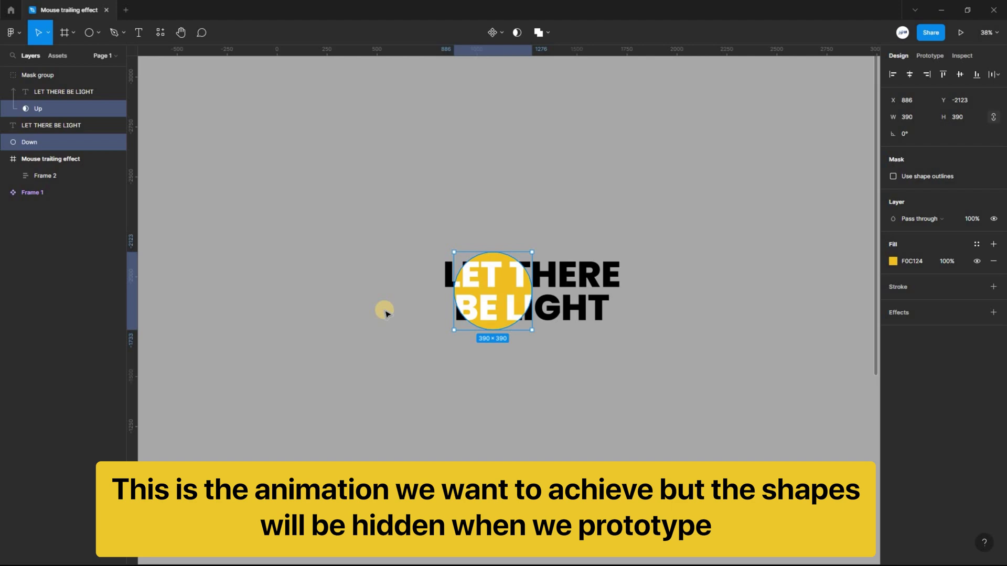
{"action": "key", "text": "ctrl+z"}
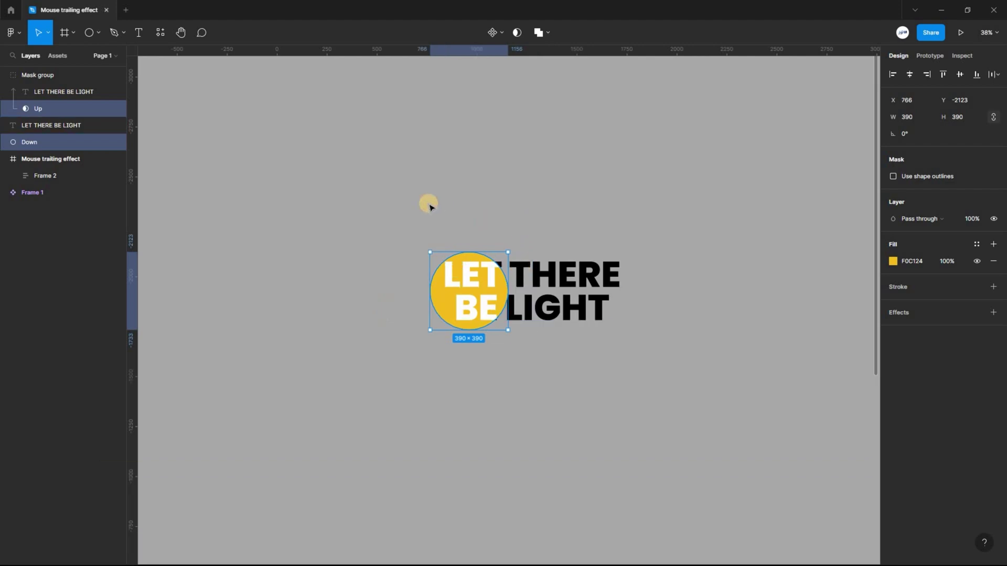
{"action": "left_click", "coordinate": [353, 215]}
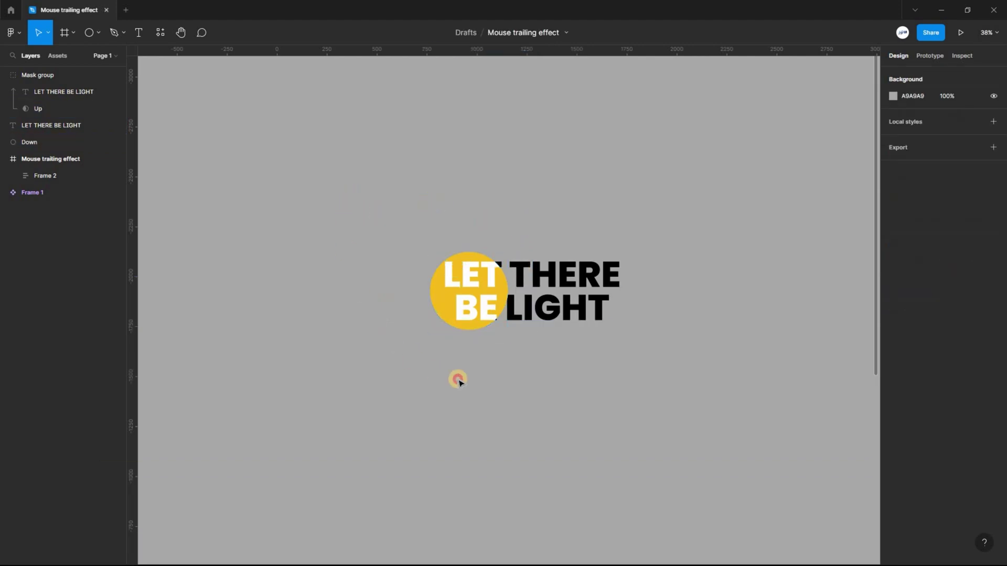
{"action": "left_click_drag", "start_coordinate": [346, 204], "coordinate": [703, 382]}
Make the selected logo Component 1 with Ctrl+Alt+K and add a second variant, Variant2
{"action": "key", "text": "ctrl+alt+k"}
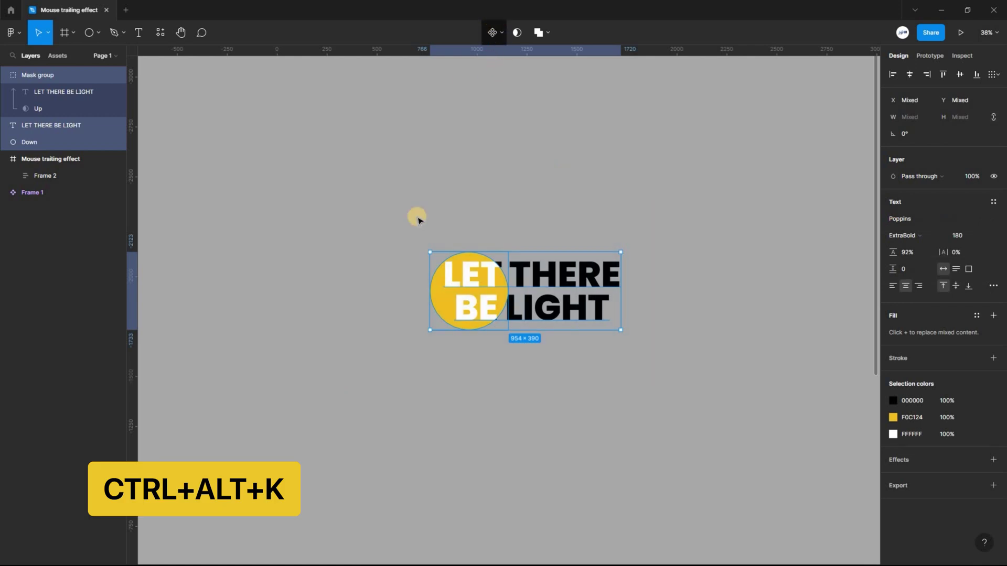
{"action": "key", "text": "ctrl+alt+k"}
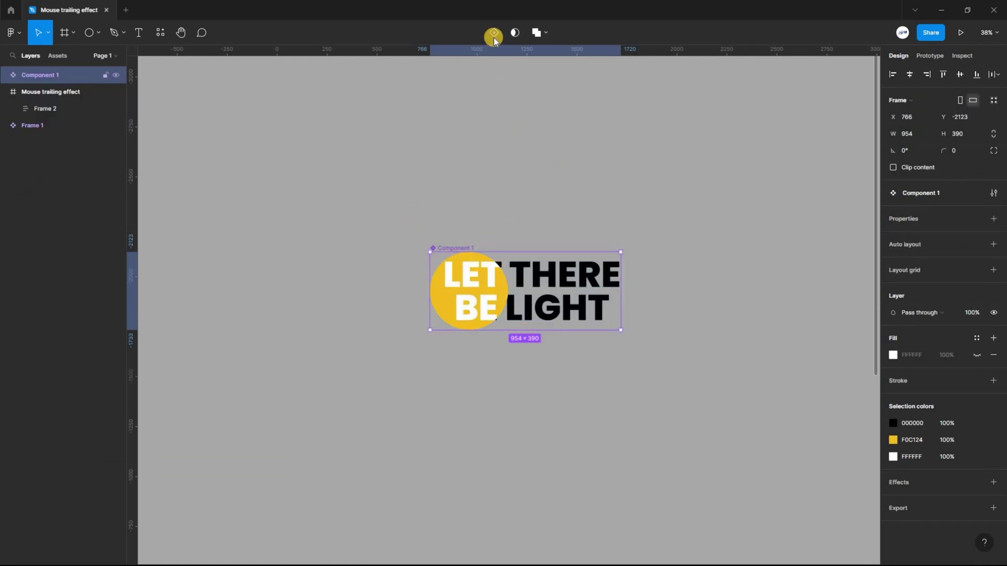
{"action": "left_click", "coordinate": [494, 32]}
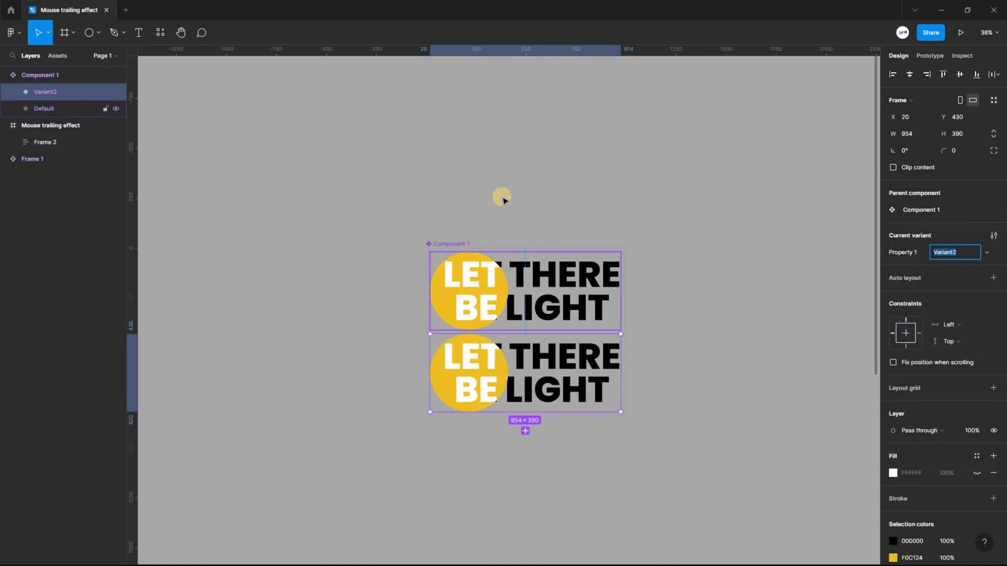
{"action": "scroll", "coordinate": [451, 196], "scroll_direction": "down", "scroll_amount": 1}
{"action": "key", "text": "Escape"}
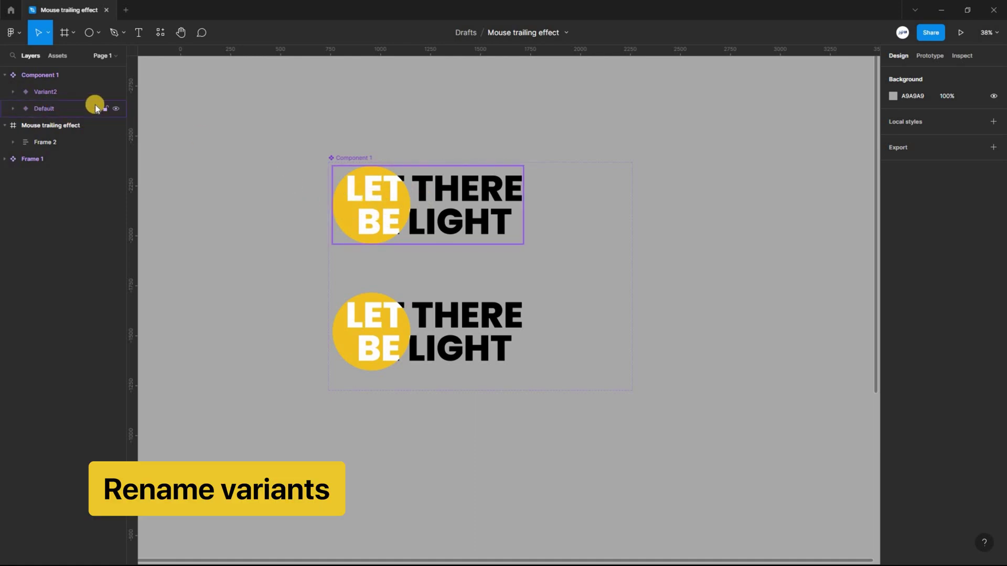
Set Property 1 to 'inactive' on the Default variant and 'active' on Variant2
{"action": "left_click", "coordinate": [48, 108]}
{"action": "double_click", "coordinate": [45, 108]}
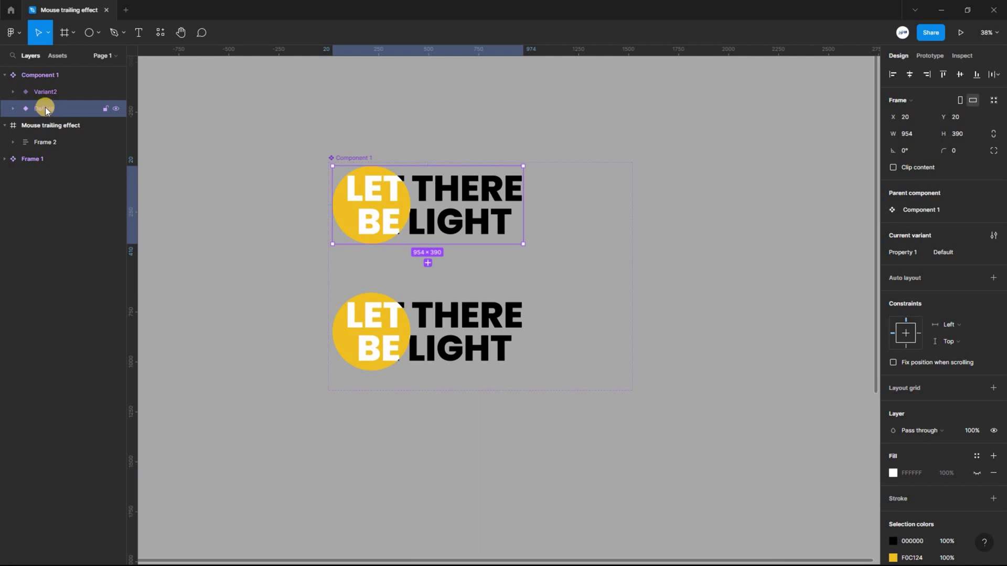
{"action": "left_click", "coordinate": [943, 252]}
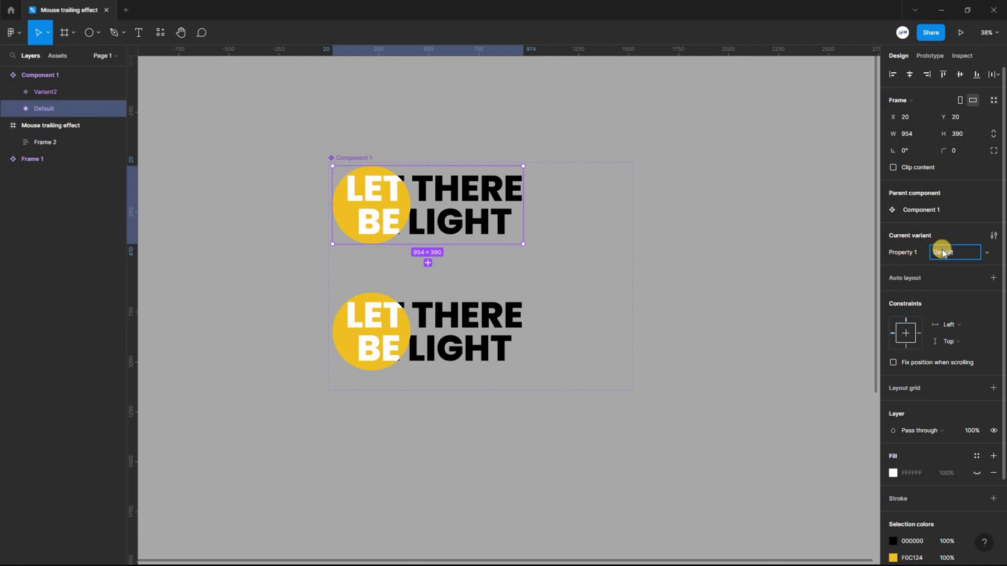
{"action": "type", "text": "ina"}
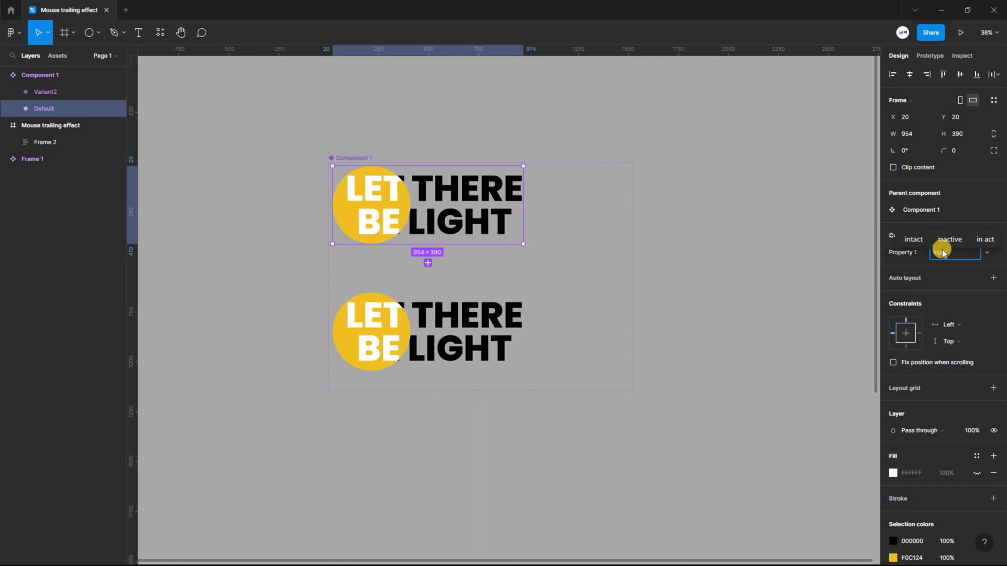
{"action": "type", "text": "ctive"}
{"action": "key", "text": "Return"}
{"action": "key", "text": "Escape"}
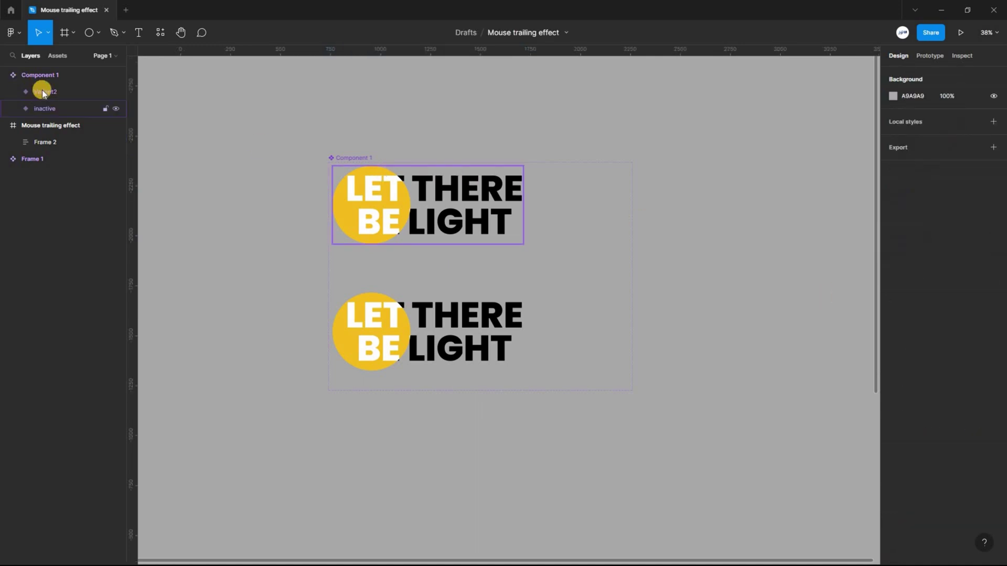
{"action": "left_click", "coordinate": [62, 91]}
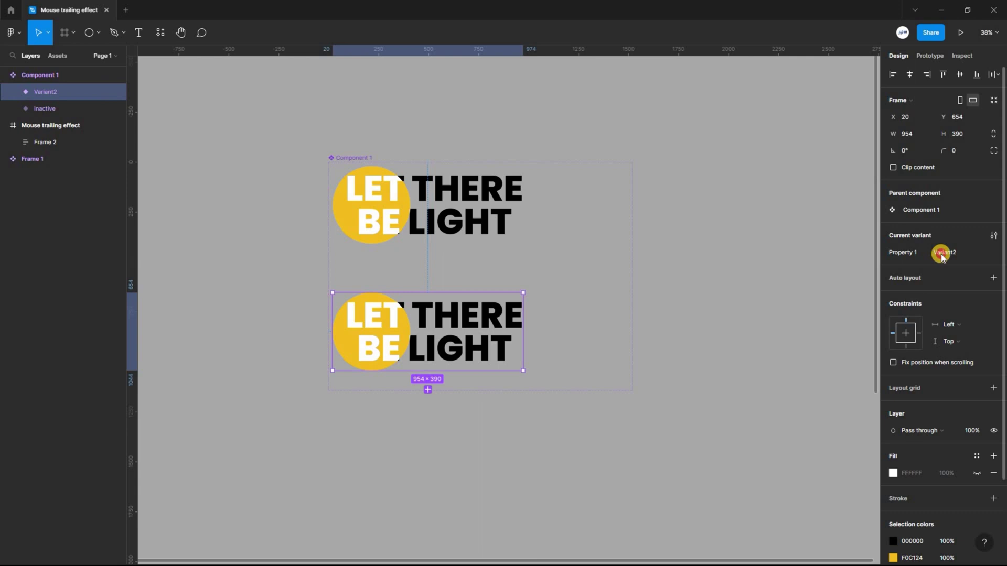
{"action": "type", "text": "active"}
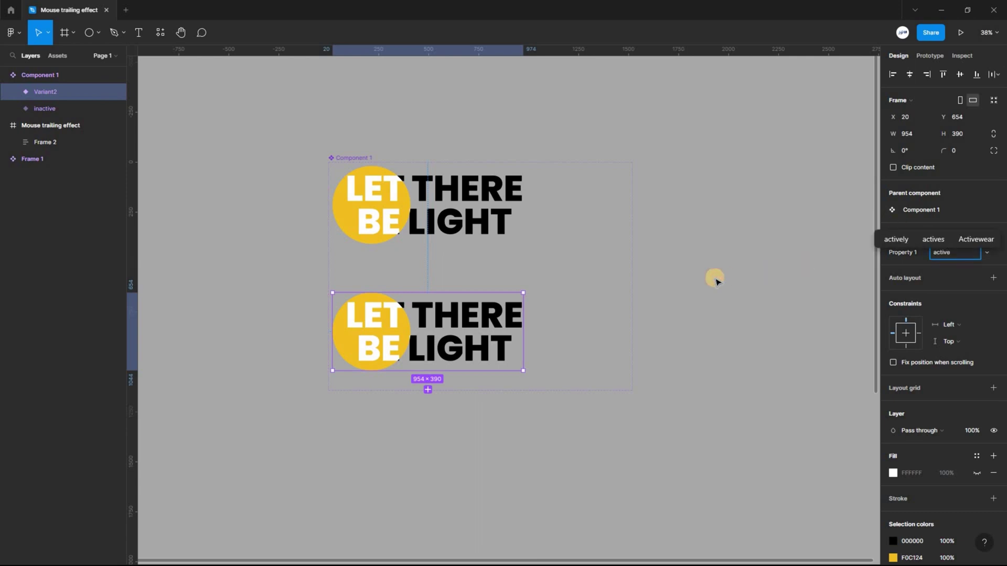
{"action": "key", "text": "Return"}
{"action": "key", "text": "Escape"}
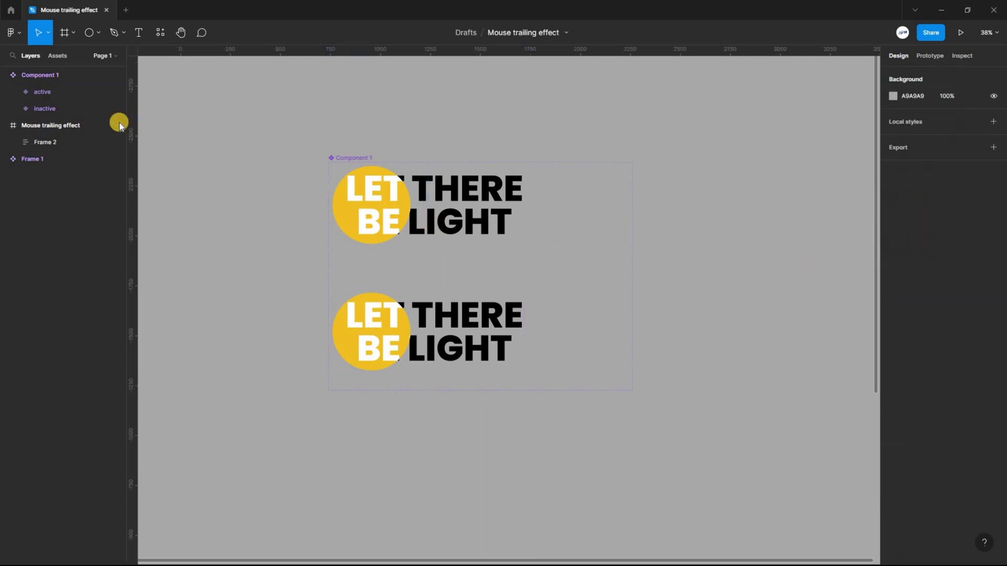
Move the inactive variant's Up and Down circles to the headline's right end and mark it with a guide
{"action": "left_click", "coordinate": [47, 109]}
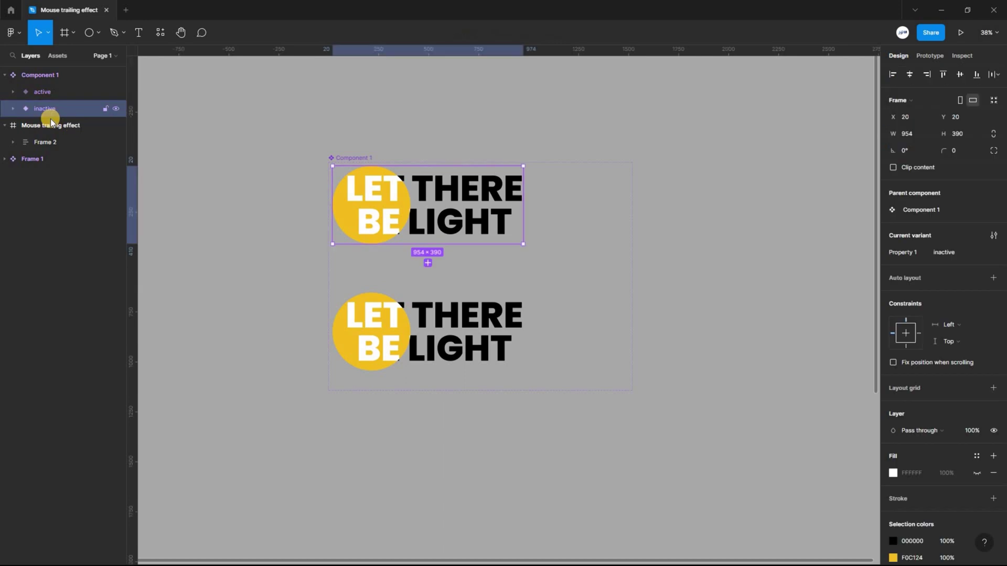
{"action": "left_click", "coordinate": [12, 108]}
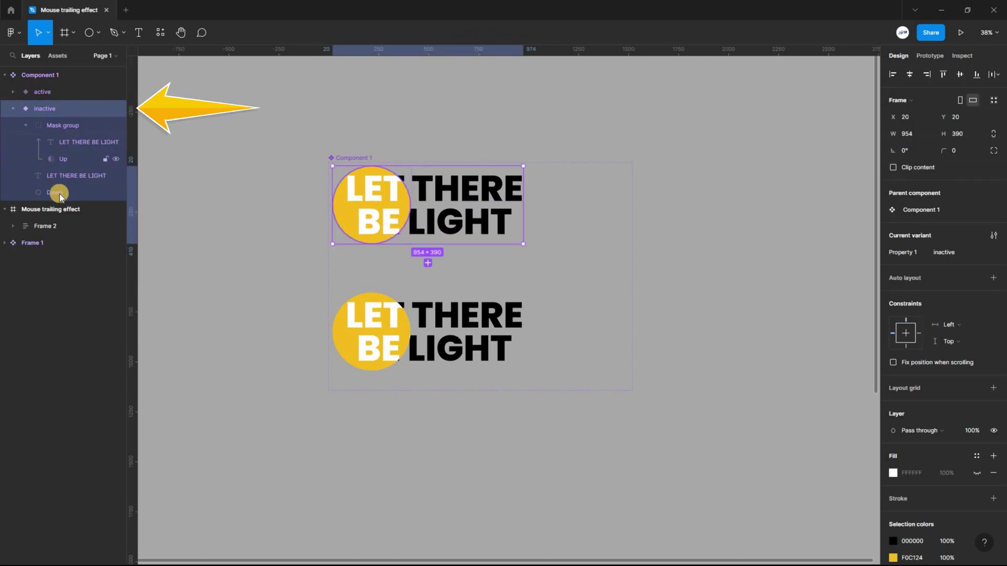
{"action": "left_click", "coordinate": [63, 159]}
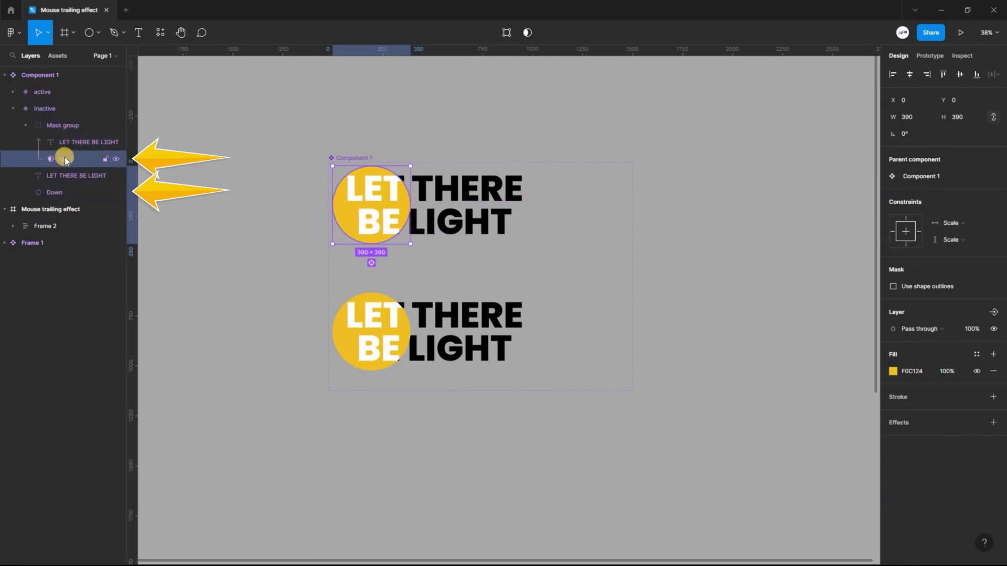
{"action": "left_click", "coordinate": [391, 227], "text": "shift"}
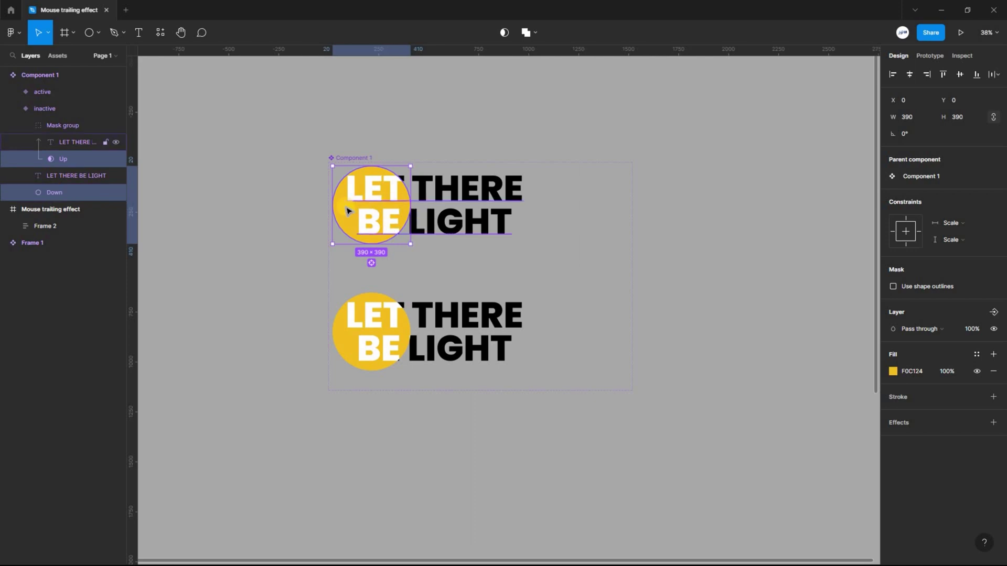
{"action": "left_click", "coordinate": [349, 212]}
{"action": "left_click_drag", "start_coordinate": [374, 214], "coordinate": [468, 220]}
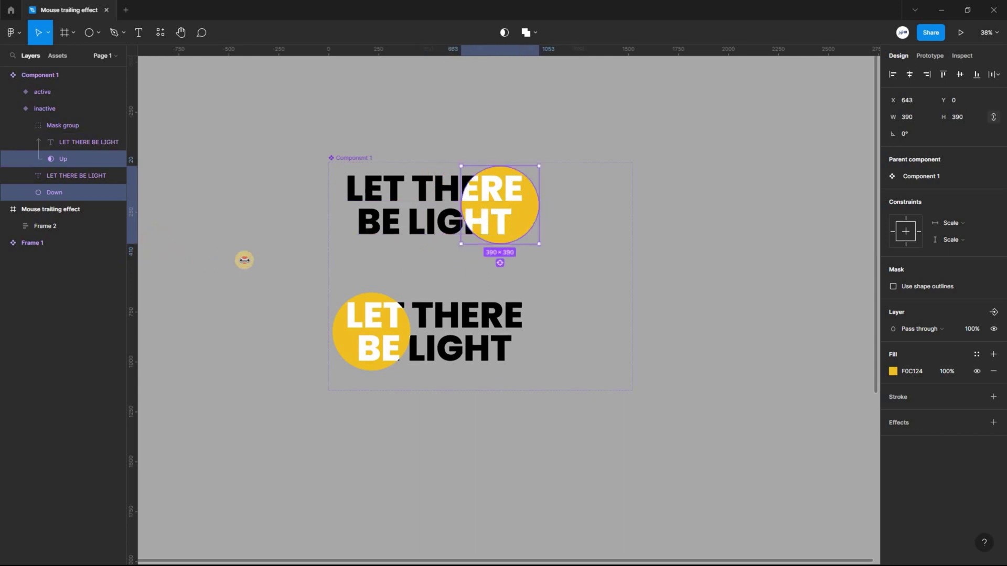
{"action": "left_click_drag", "start_coordinate": [244, 261], "coordinate": [539, 228]}
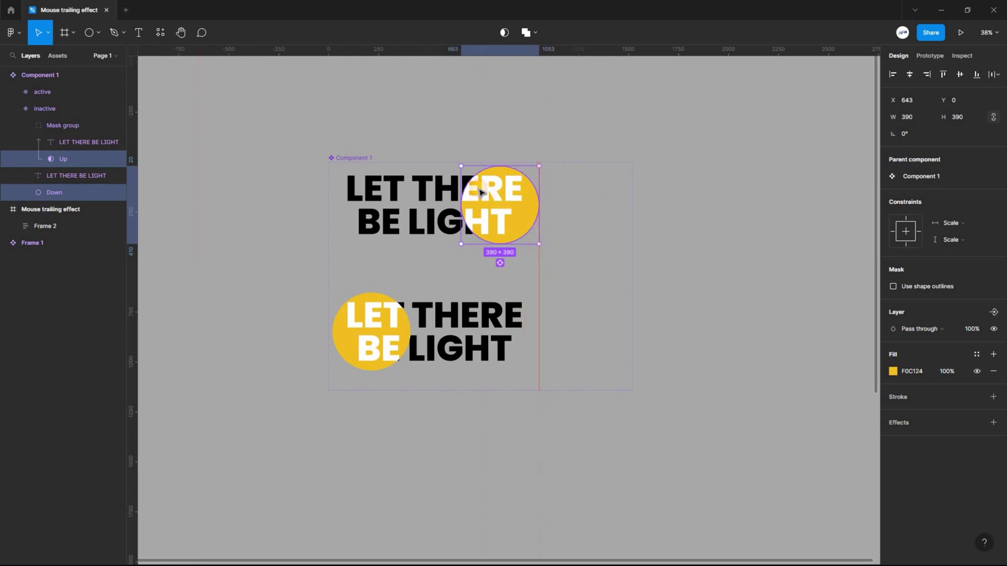
{"action": "left_click", "coordinate": [280, 157]}
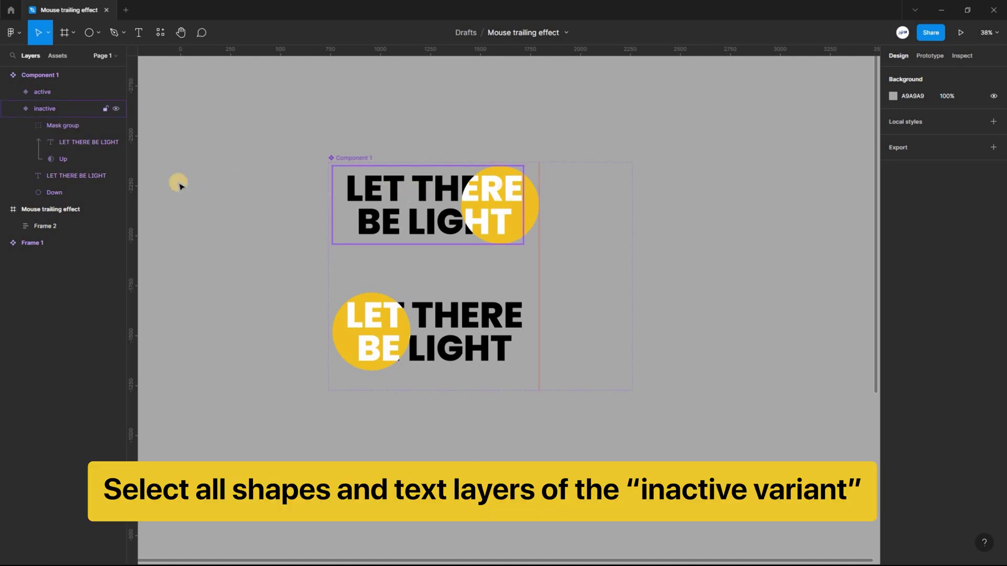
Set the inactive variant's Up and Down circles to 0% fill opacity
{"action": "left_click", "coordinate": [52, 193]}
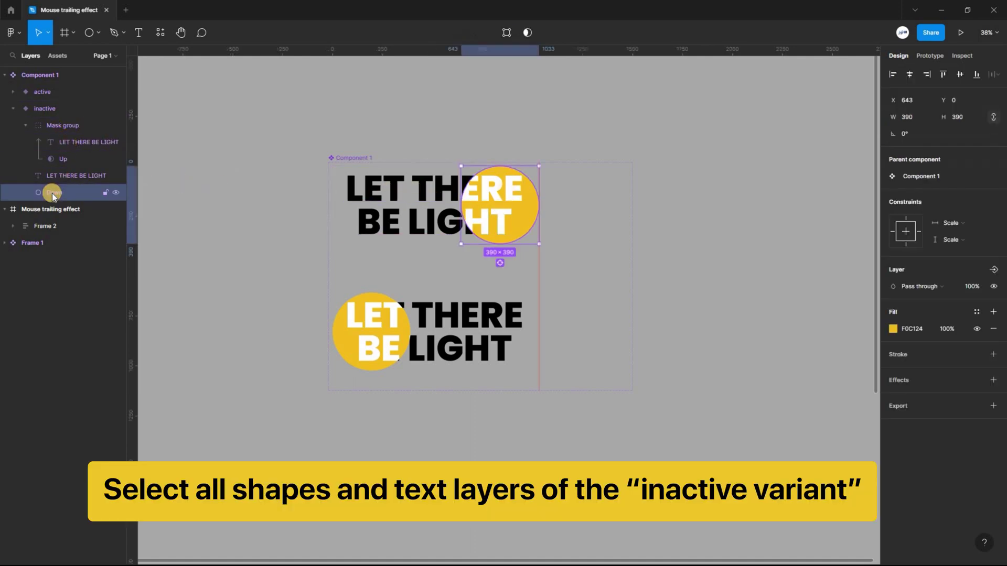
{"action": "left_click", "coordinate": [62, 159], "text": "shift"}
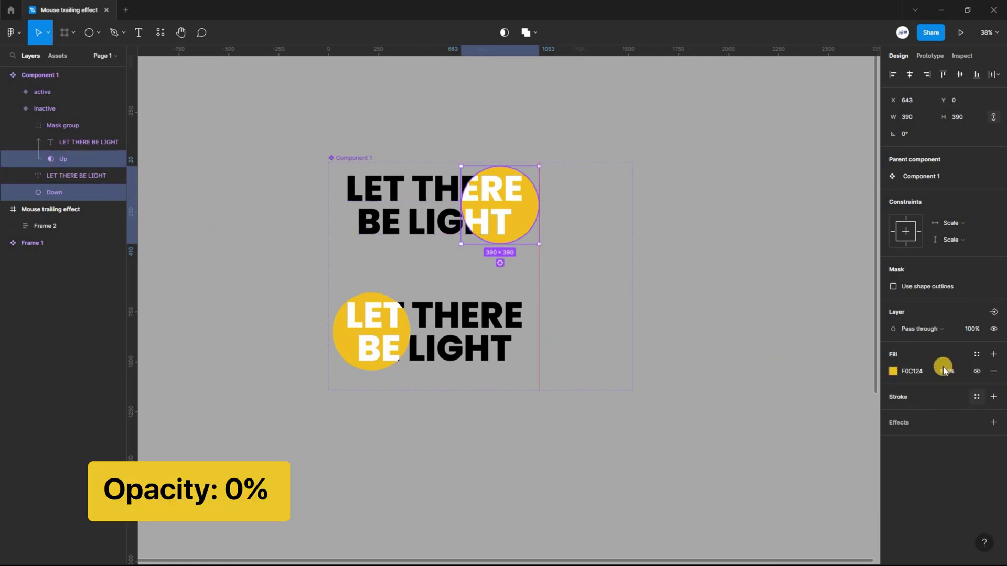
{"action": "left_click", "coordinate": [947, 372]}
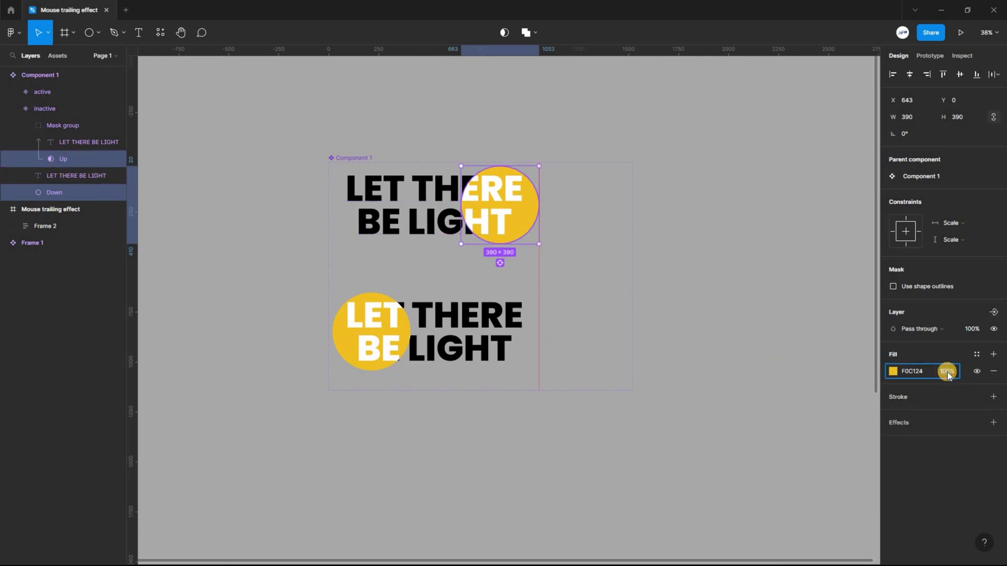
{"action": "key", "text": "Return"}
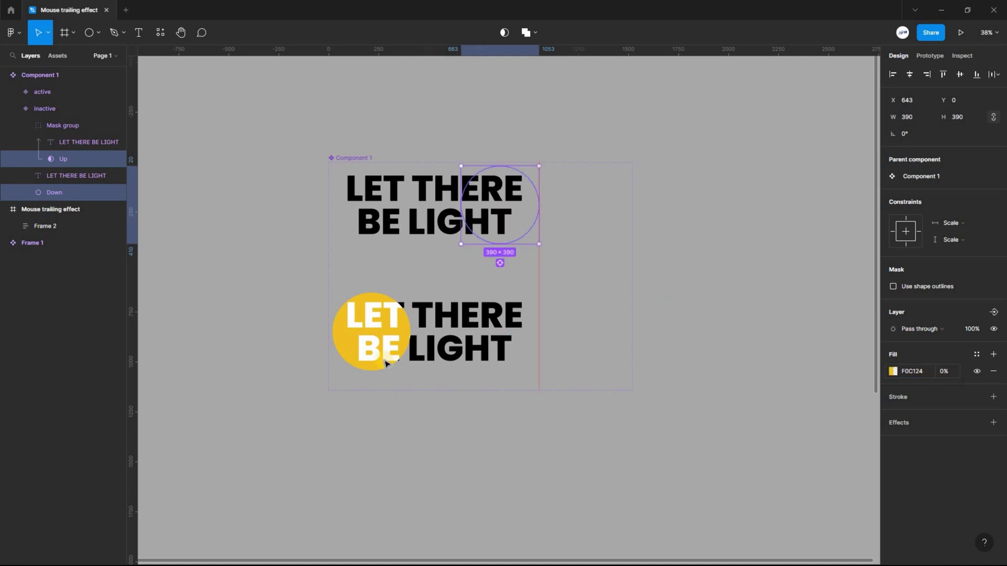
Make both LET THERE BE LIGHT text layers 0% opacity in Selection colors
{"action": "left_click", "coordinate": [69, 143]}
{"action": "left_click", "coordinate": [67, 178], "text": "shift"}
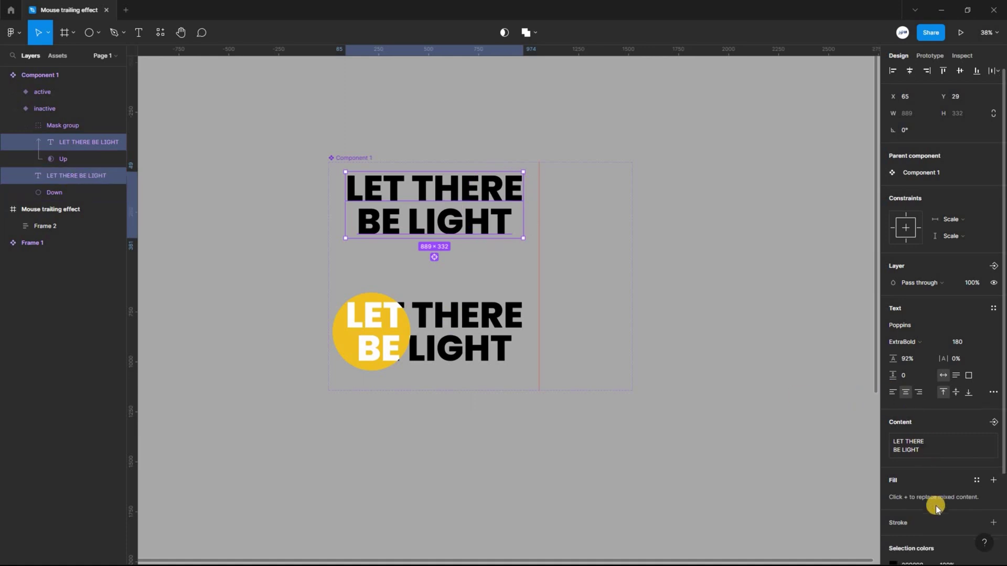
{"action": "scroll", "coordinate": [941, 482], "scroll_direction": "down", "scroll_amount": 2}
{"action": "scroll", "coordinate": [947, 466], "scroll_direction": "down", "scroll_amount": 2}
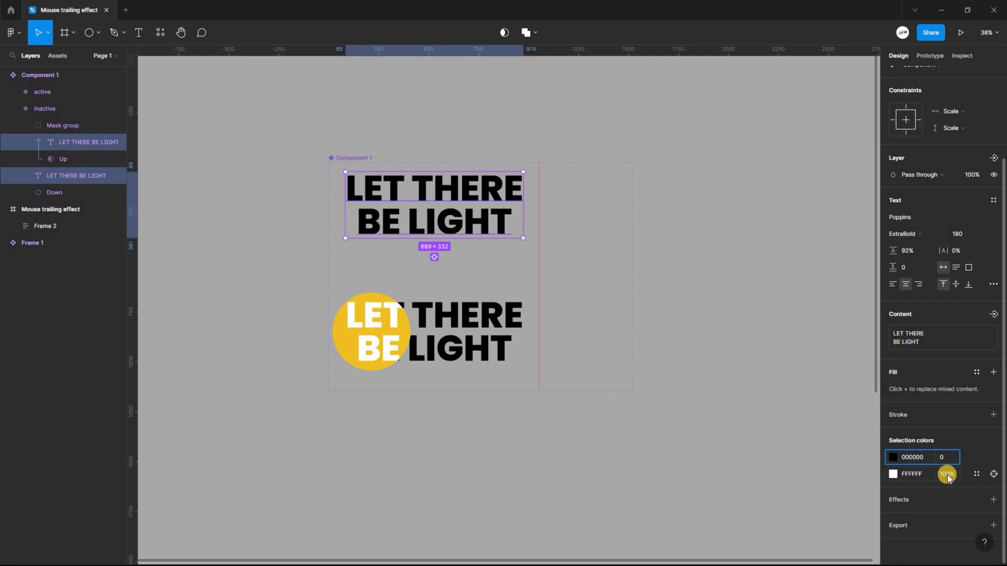
{"action": "left_click", "coordinate": [947, 475]}
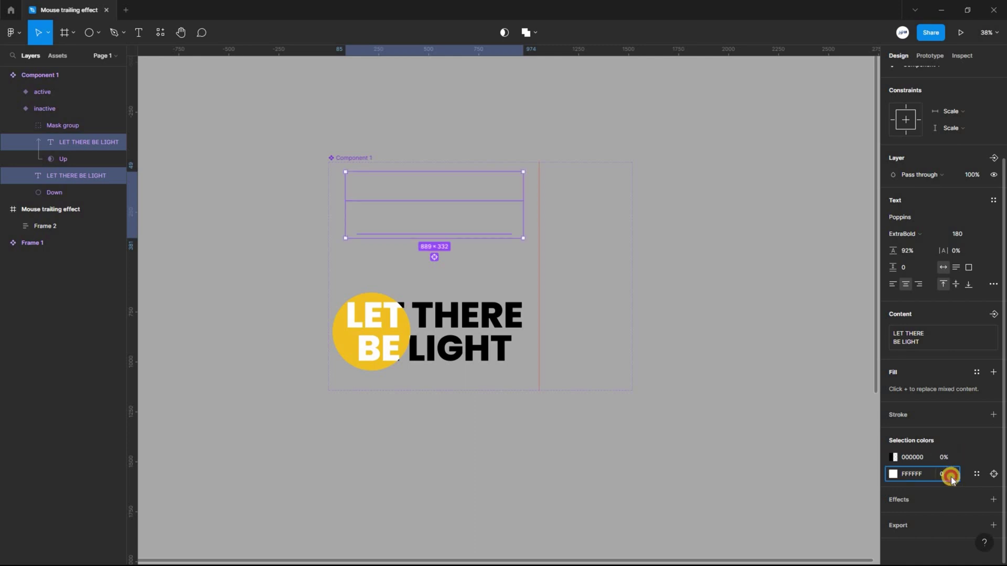
{"action": "left_click", "coordinate": [615, 206]}
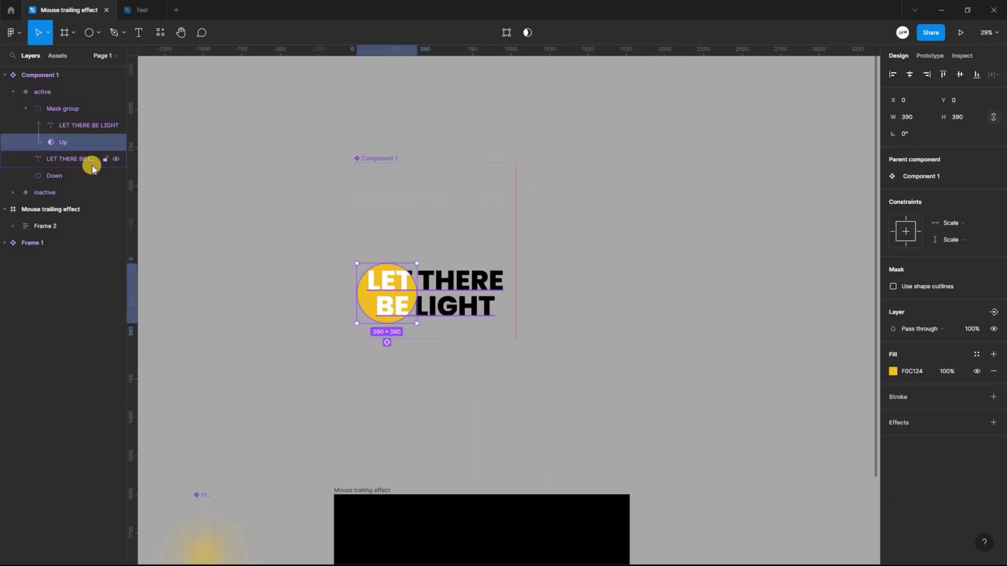
{"action": "left_click", "coordinate": [78, 158]}
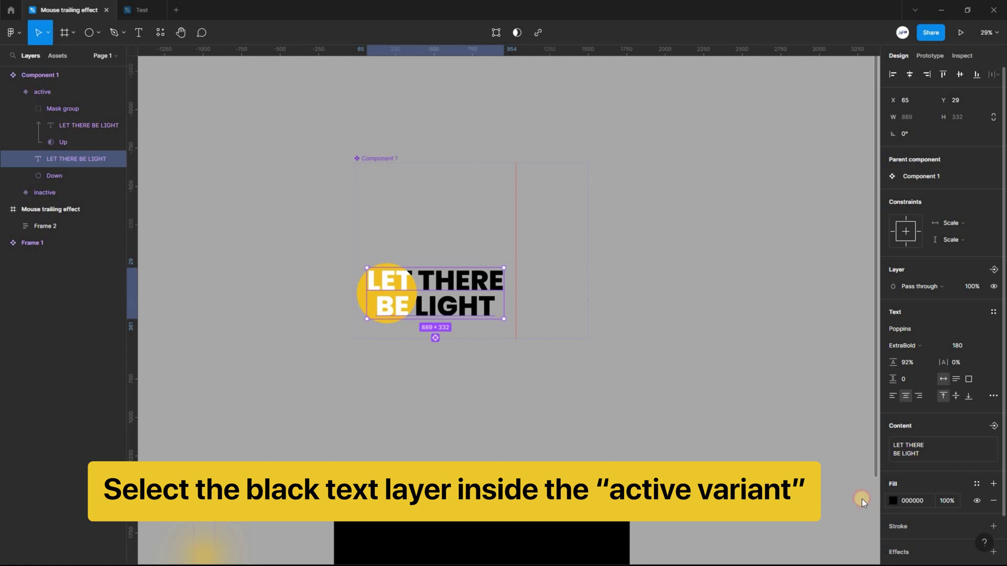
{"action": "left_click", "coordinate": [893, 501]}
{"action": "left_click_drag", "start_coordinate": [715, 264], "coordinate": [674, 215]}
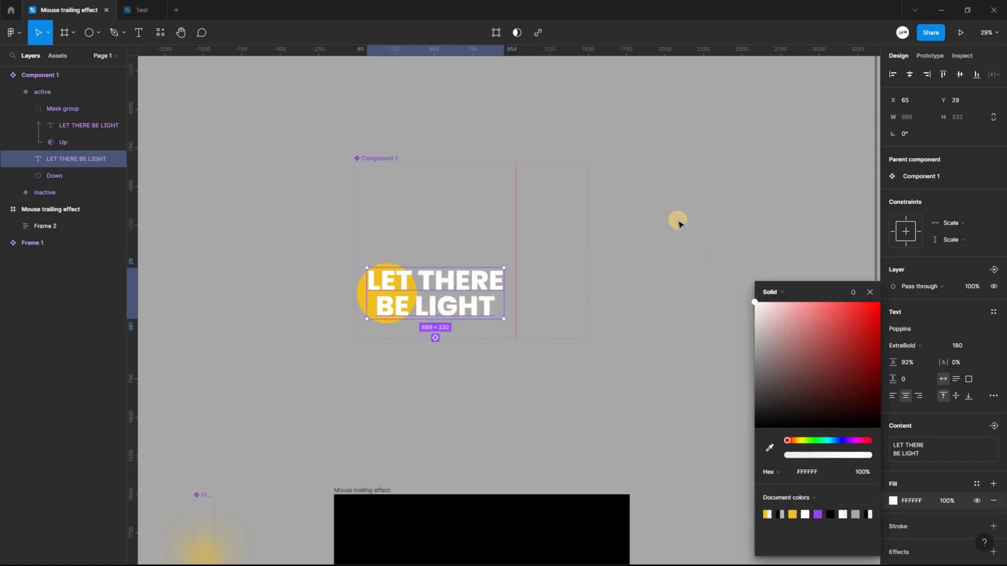
{"action": "left_click", "coordinate": [585, 365]}
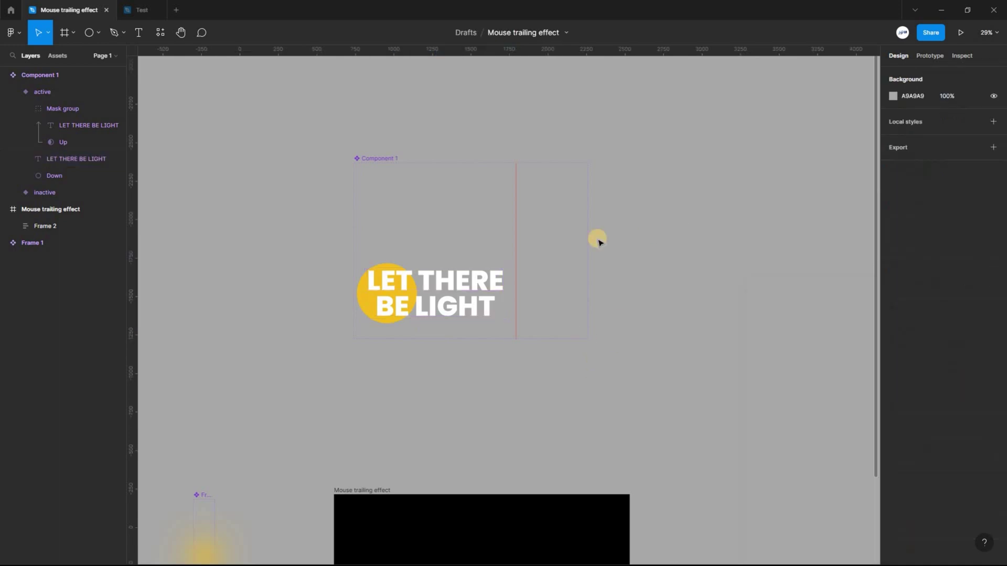
{"action": "left_click", "coordinate": [51, 179]}
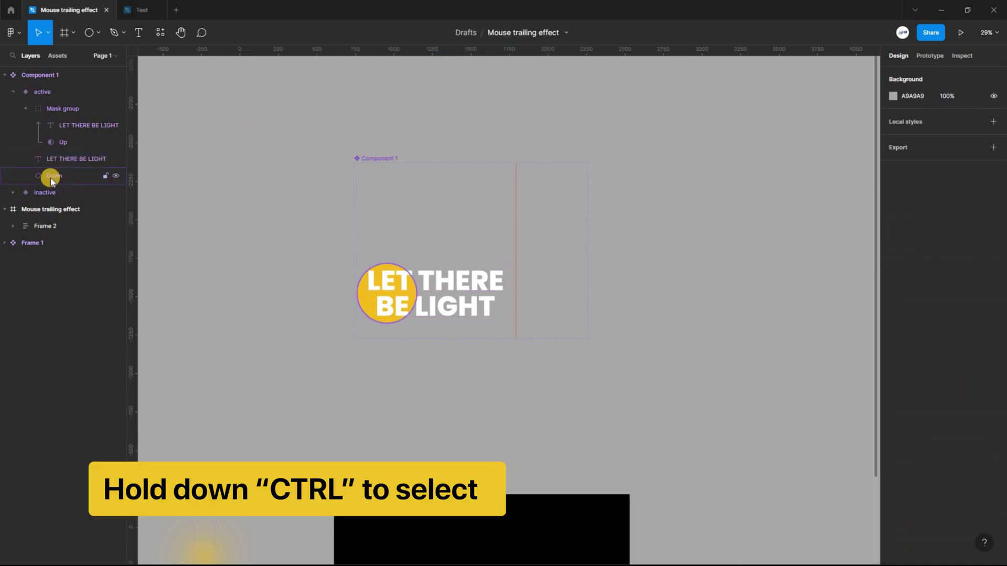
{"action": "left_click", "coordinate": [53, 176], "text": "ctrl"}
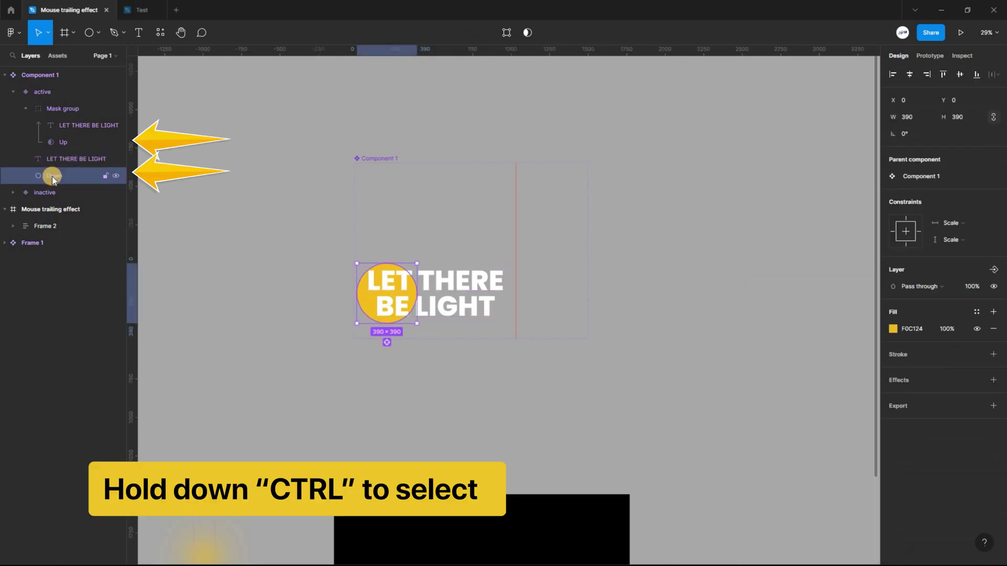
{"action": "left_click", "coordinate": [62, 142], "text": "ctrl"}
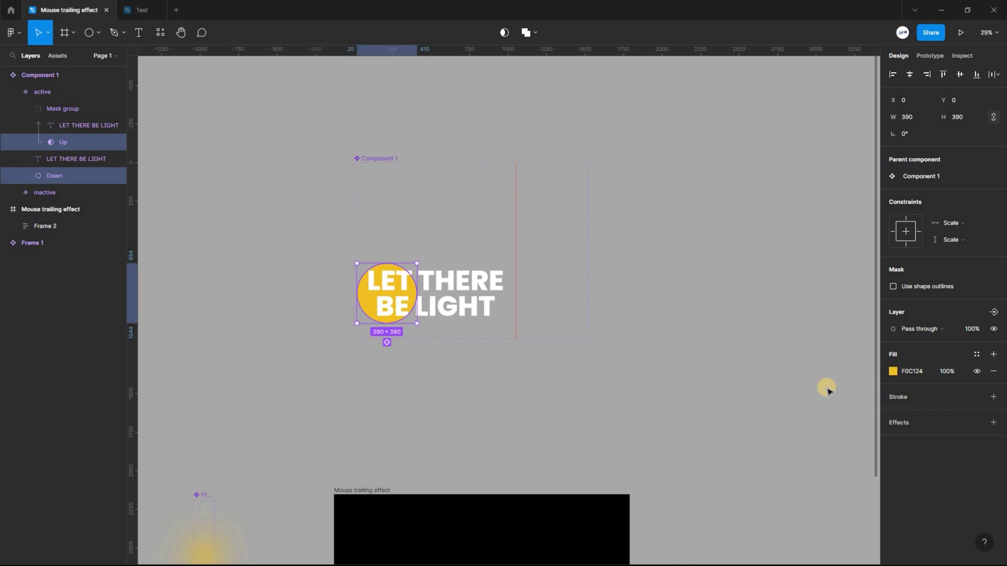
{"action": "left_click", "coordinate": [947, 371]}
{"action": "type", "text": "0"}
{"action": "key", "text": "Return"}
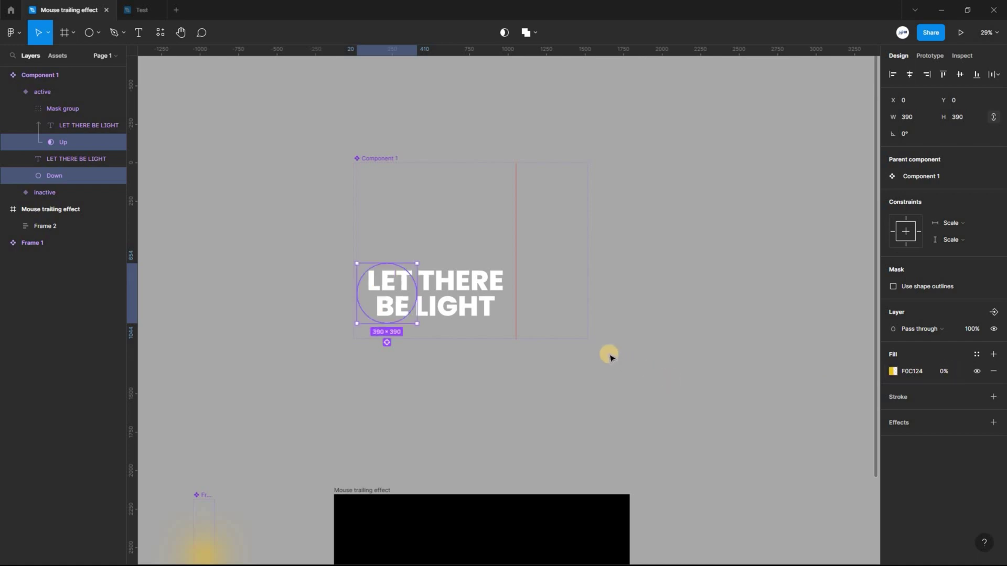
{"action": "key", "text": "Escape"}
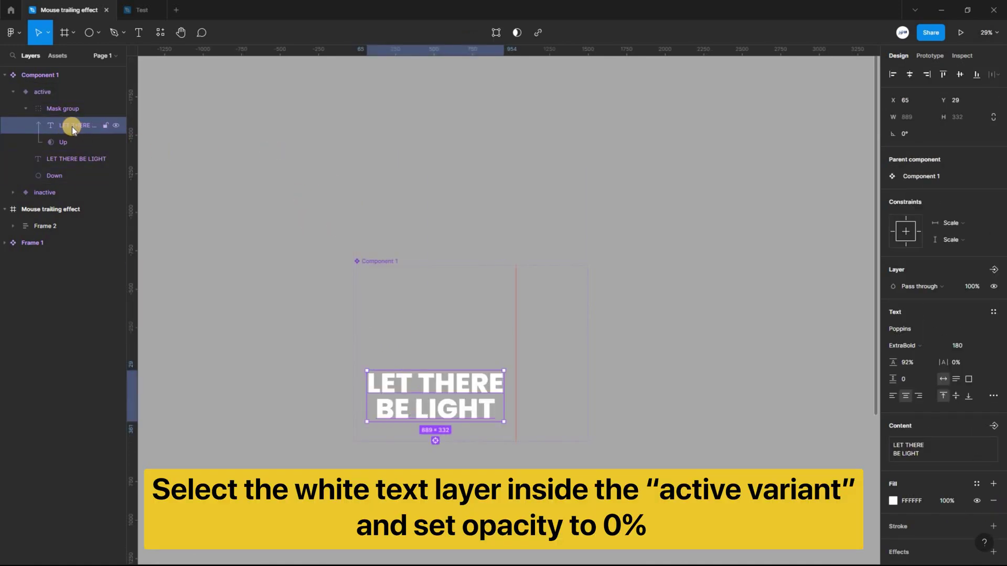
{"action": "left_click", "coordinate": [947, 501]}
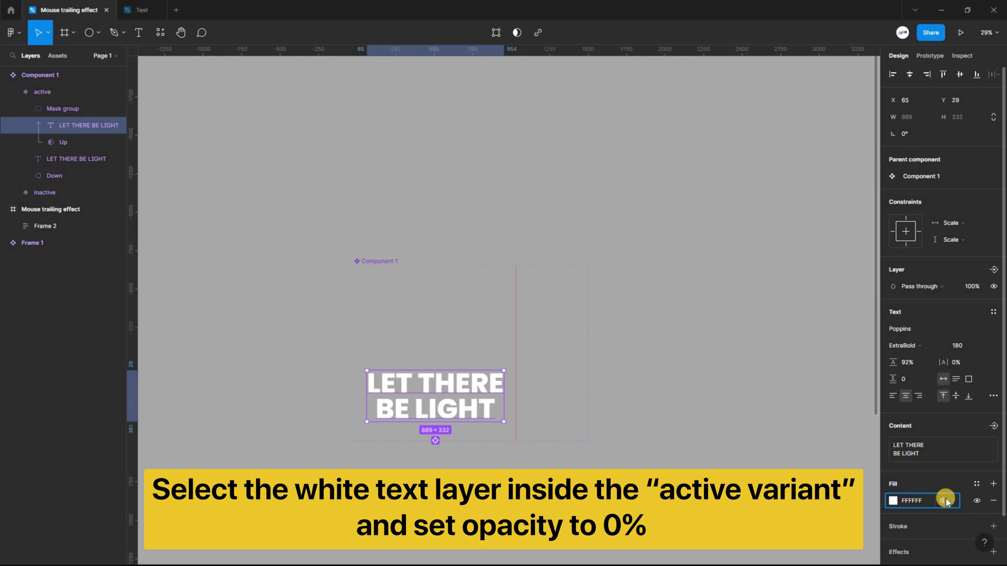
{"action": "type", "text": "0"}
{"action": "key", "text": "Return"}
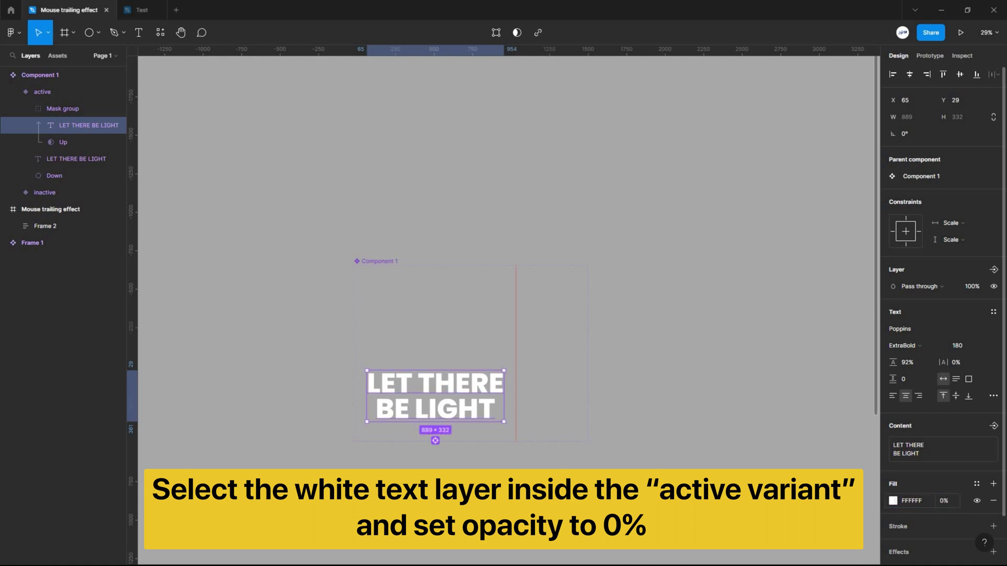
{"action": "left_click", "coordinate": [381, 231]}
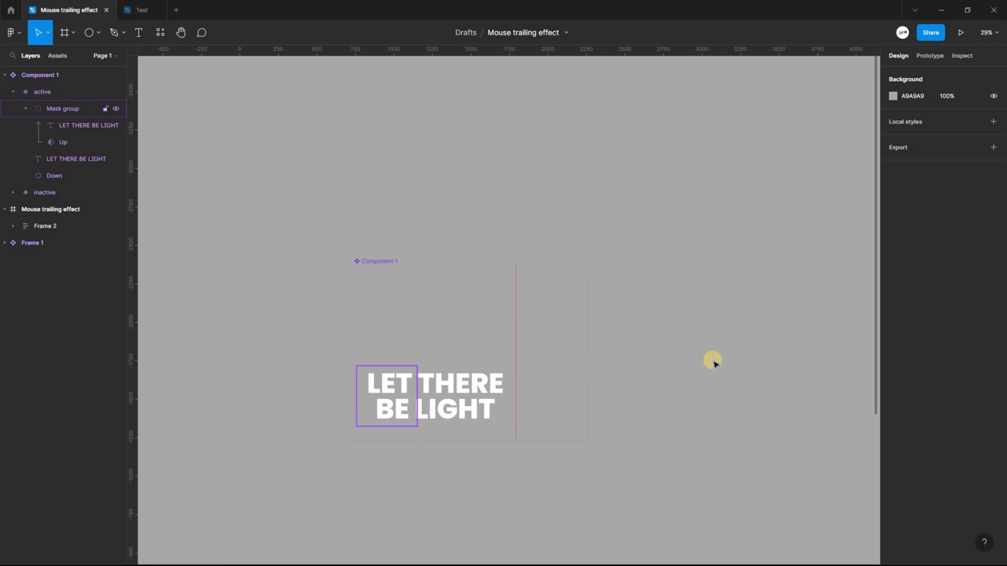
{"action": "left_click", "coordinate": [63, 109]}
{"action": "left_click", "coordinate": [55, 95]}
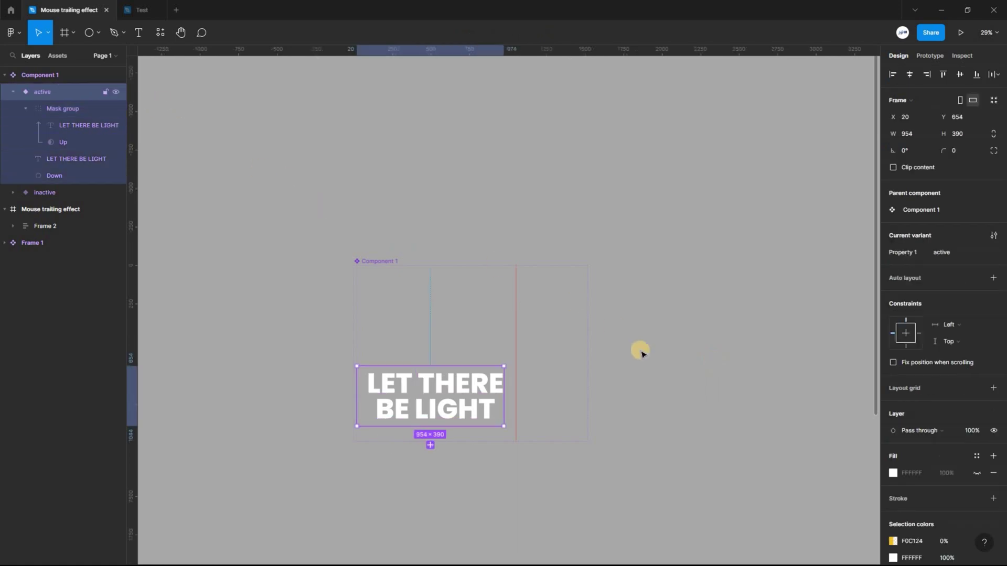
{"action": "scroll", "coordinate": [849, 391], "scroll_direction": "down", "scroll_amount": 3}
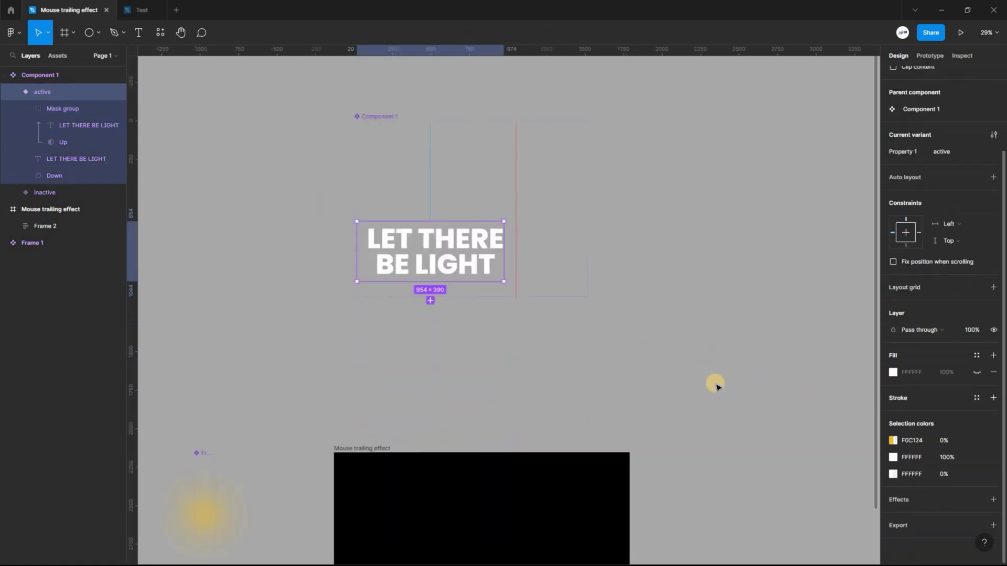
{"action": "scroll", "coordinate": [717, 389], "scroll_direction": "up", "scroll_amount": 1}
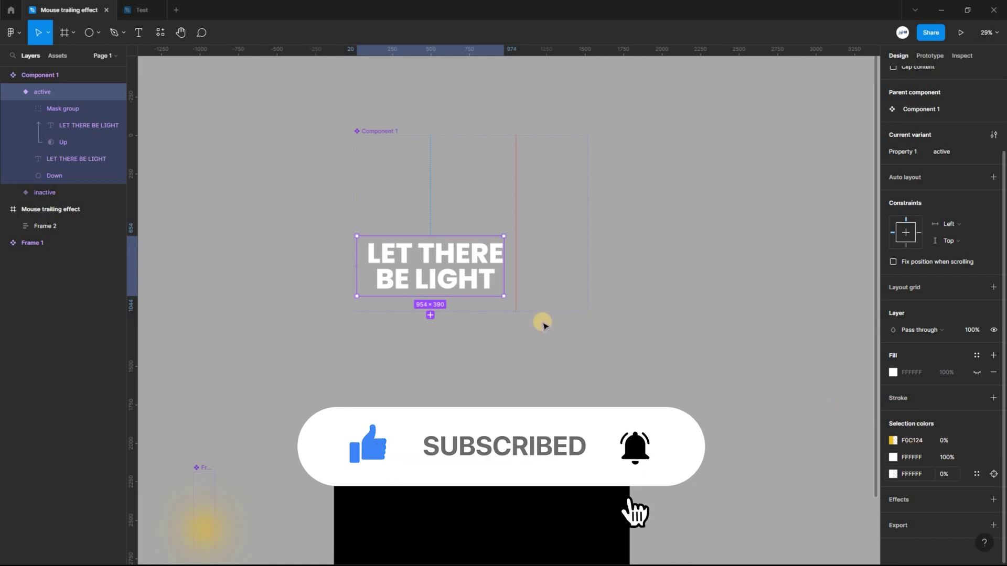
{"action": "scroll", "coordinate": [524, 273], "scroll_direction": "up", "scroll_amount": 5}
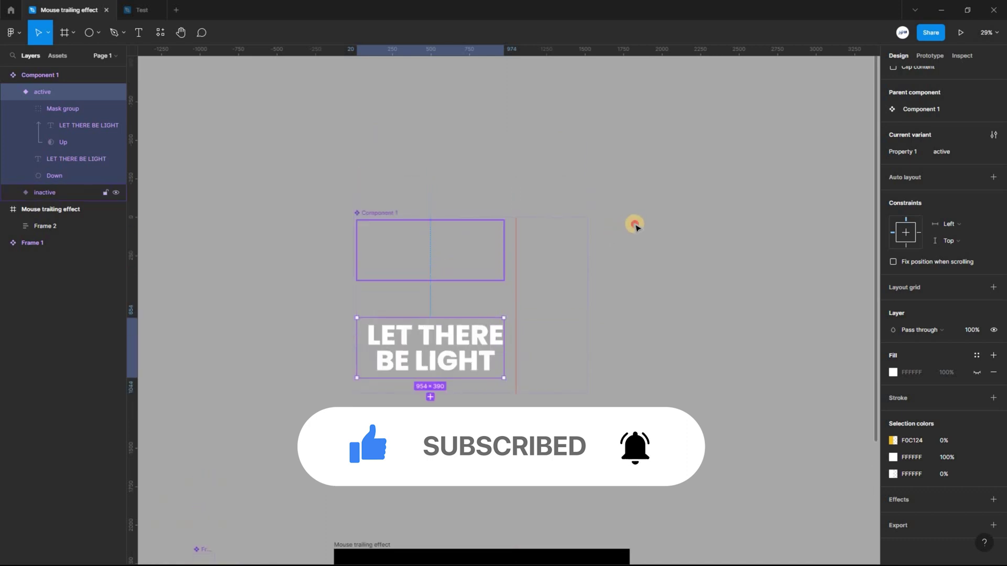
{"action": "key", "text": "Escape"}
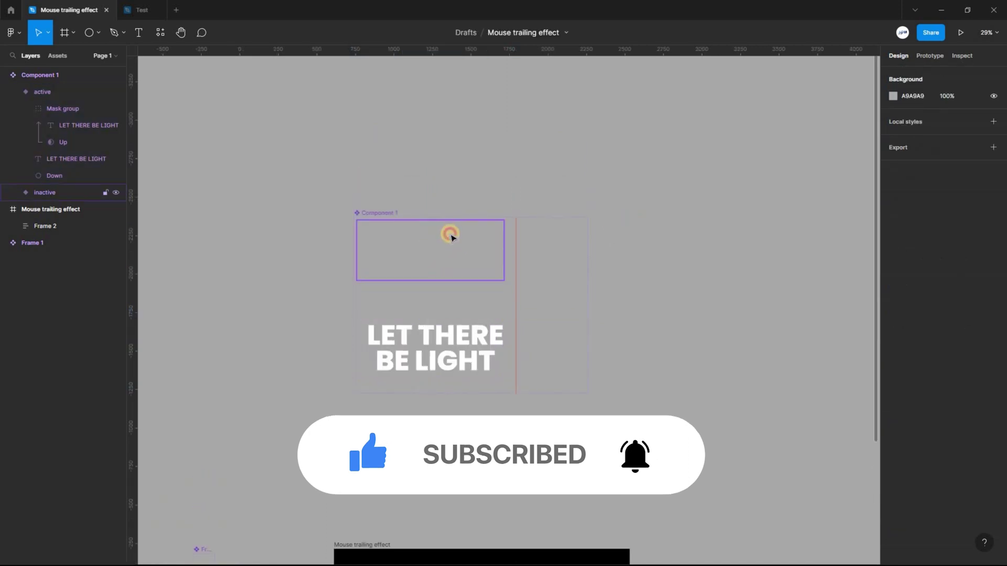
{"action": "key", "text": "ctrl+z"}
Link the inactive variant to active: While hovering, Smart animate, 600ms, custom easing
{"action": "left_click", "coordinate": [926, 56]}
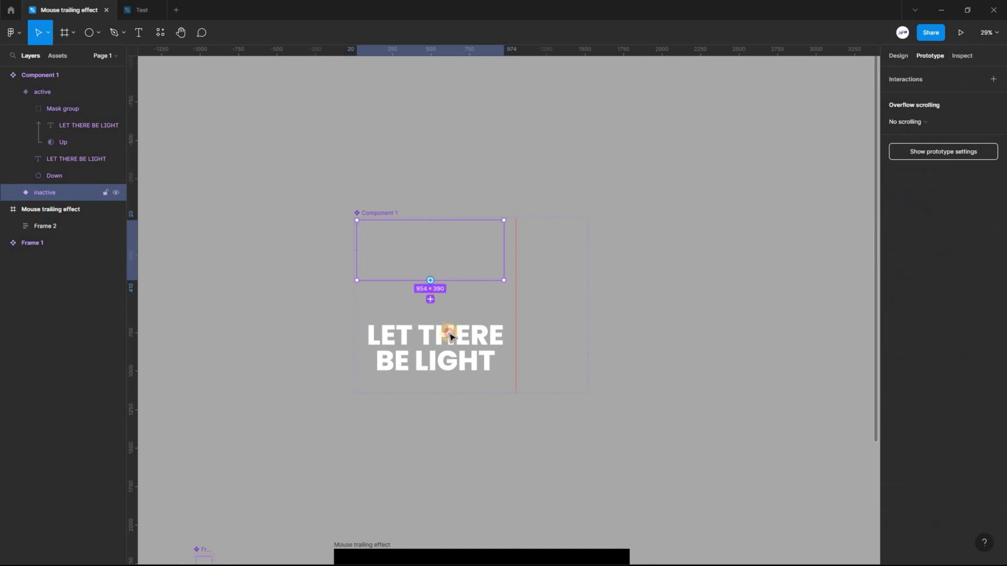
{"action": "left_click_drag", "start_coordinate": [449, 337], "coordinate": [450, 339]}
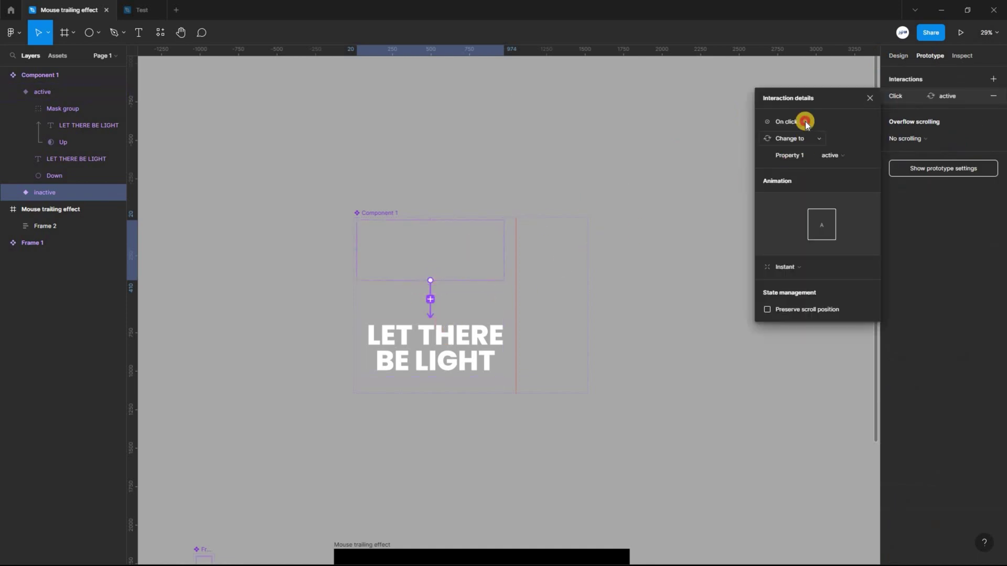
{"action": "left_click", "coordinate": [804, 121]}
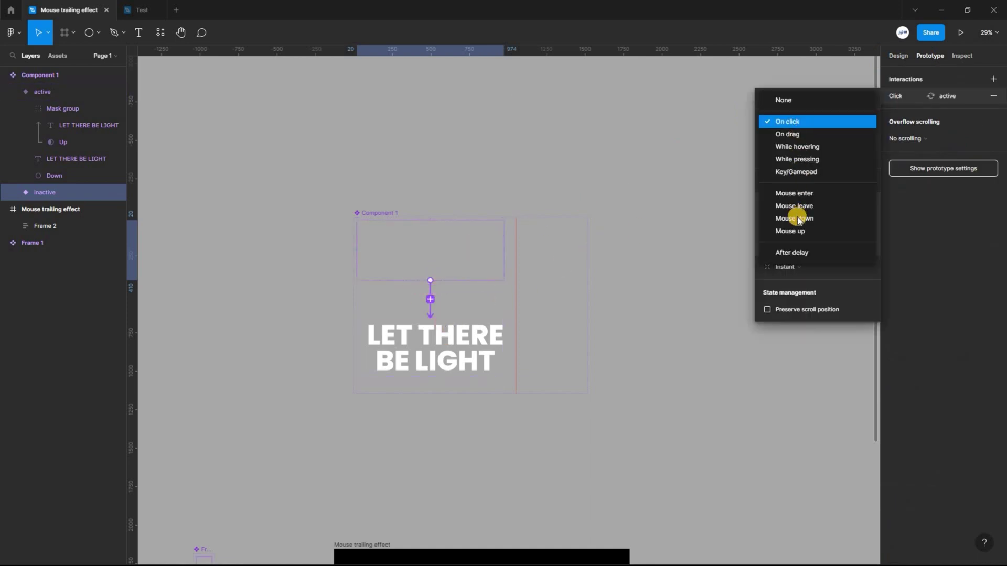
{"action": "left_click", "coordinate": [791, 146]}
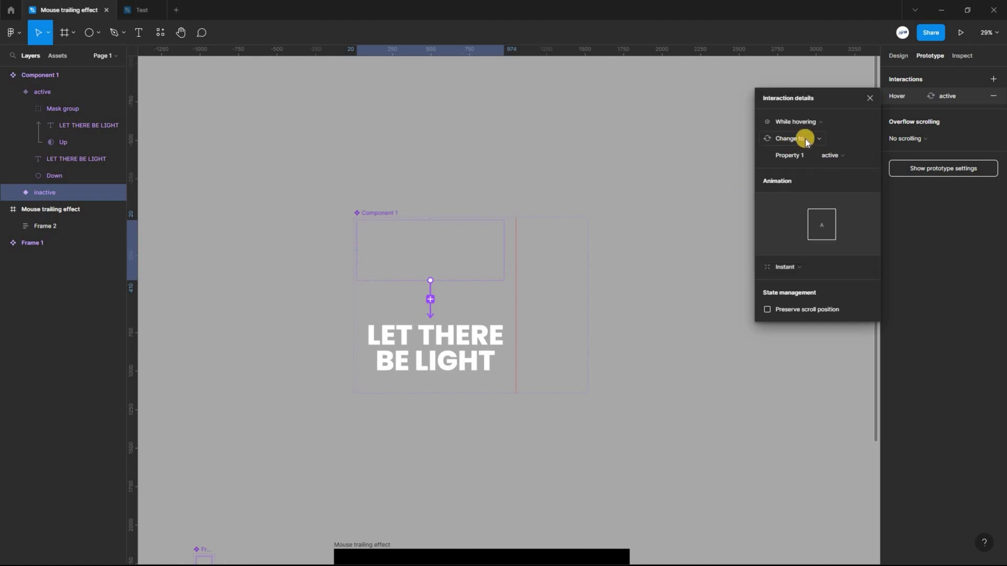
{"action": "left_click", "coordinate": [798, 267]}
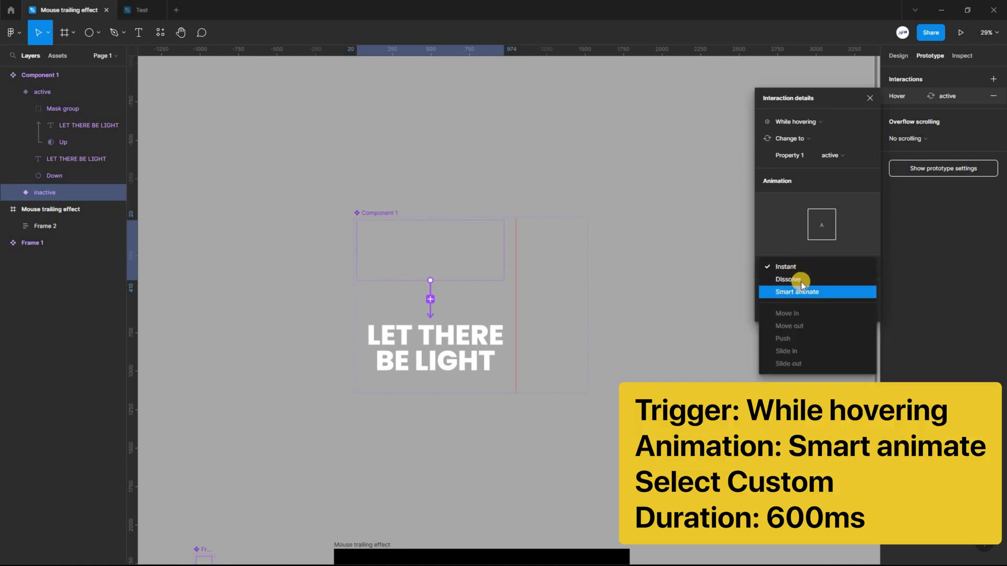
{"action": "left_click", "coordinate": [802, 286]}
{"action": "left_click", "coordinate": [806, 284]}
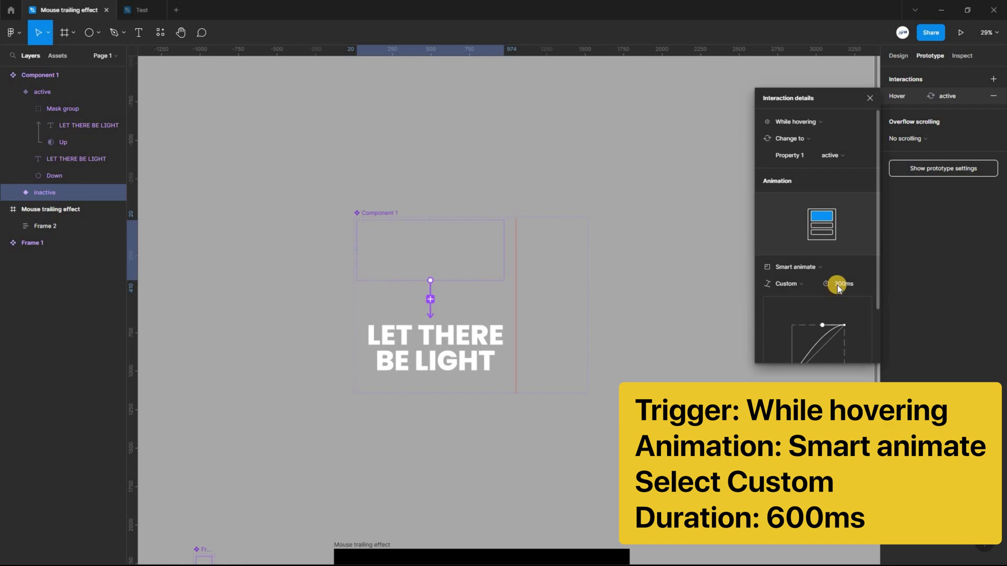
{"action": "left_click", "coordinate": [838, 284]}
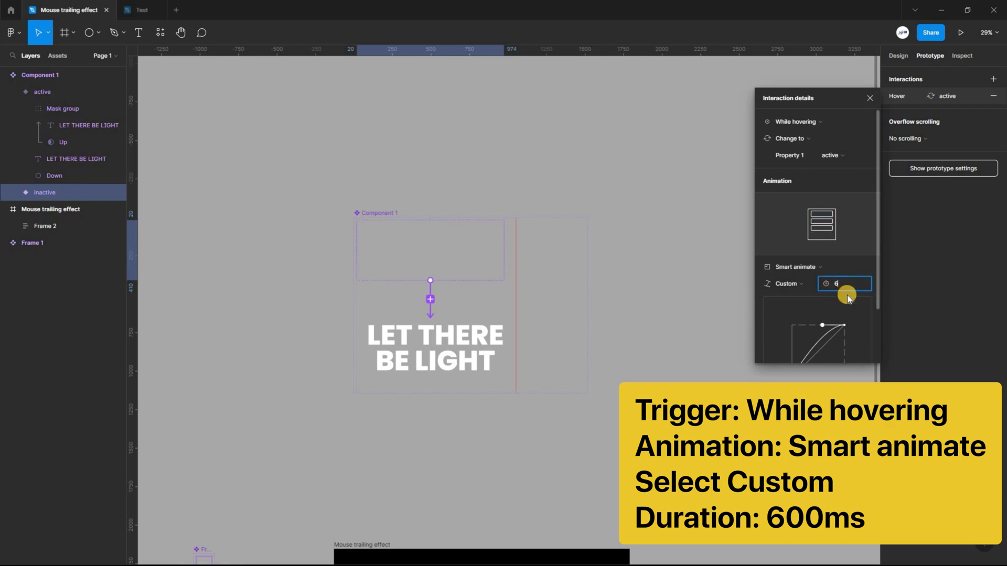
Reshape the custom easing into an S-curve of 1, 0, 0, 1
{"action": "left_click", "coordinate": [734, 302]}
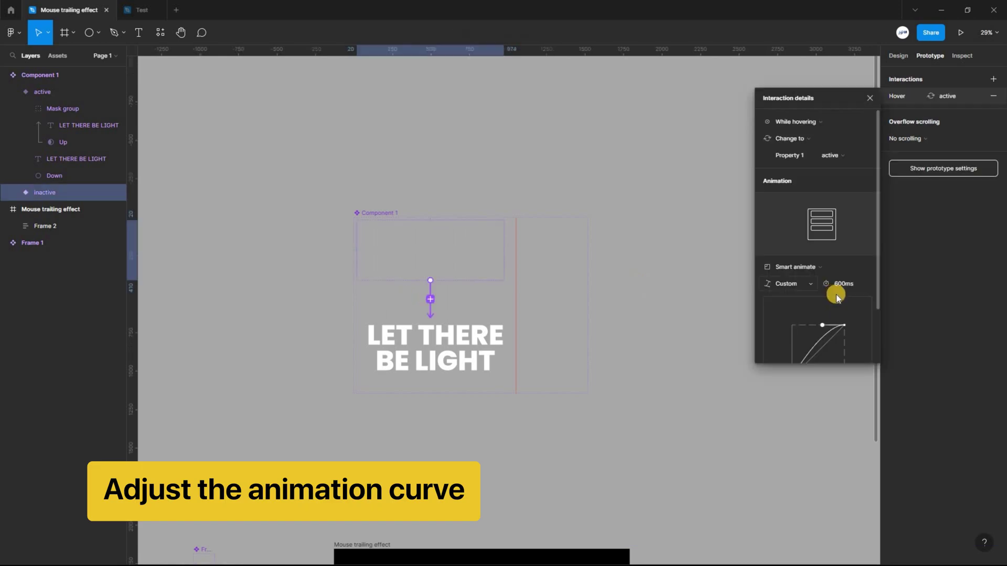
{"action": "scroll", "coordinate": [836, 290], "scroll_direction": "down", "scroll_amount": 3}
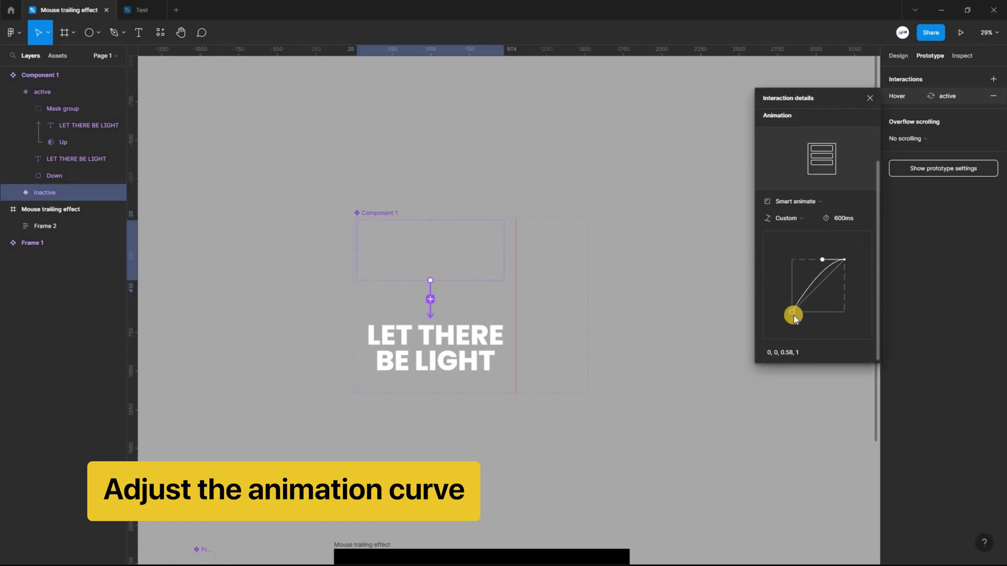
{"action": "left_click", "coordinate": [793, 310]}
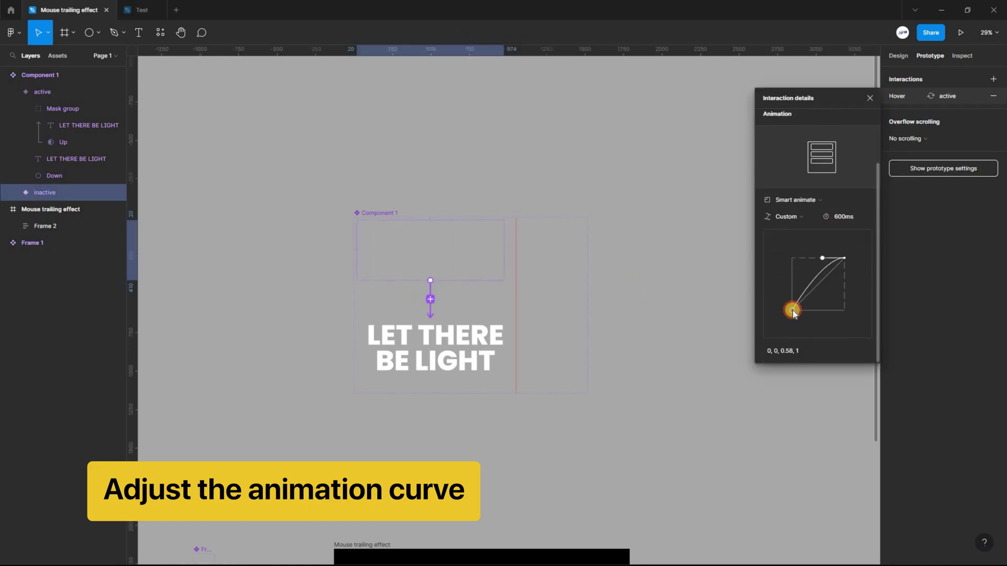
{"action": "left_click_drag", "start_coordinate": [846, 258], "coordinate": [791, 258]}
{"action": "left_click", "coordinate": [791, 311]}
{"action": "left_click_drag", "start_coordinate": [791, 311], "coordinate": [846, 313]}
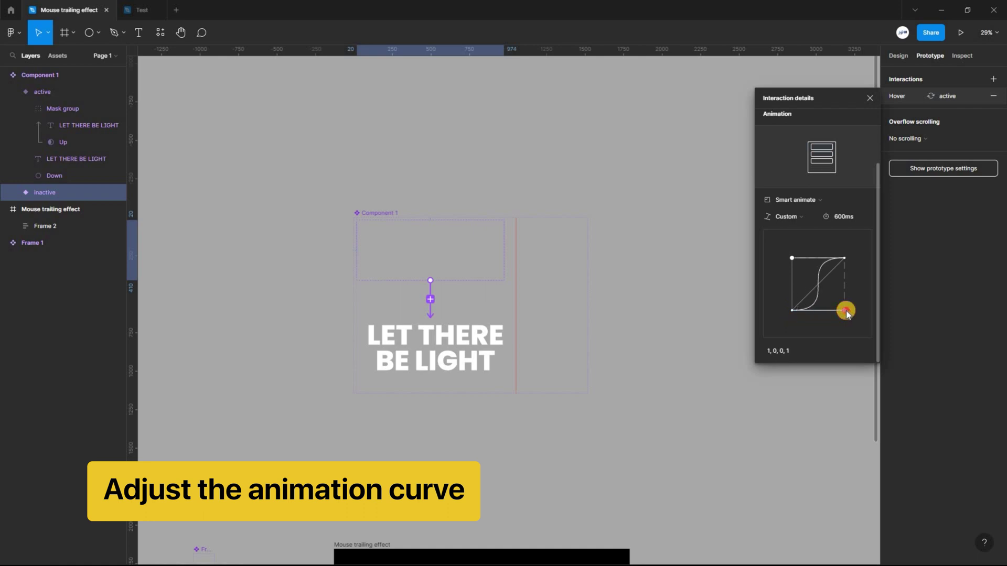
{"action": "left_click", "coordinate": [672, 288]}
{"action": "scroll", "coordinate": [553, 297], "scroll_direction": "down", "scroll_amount": 3}
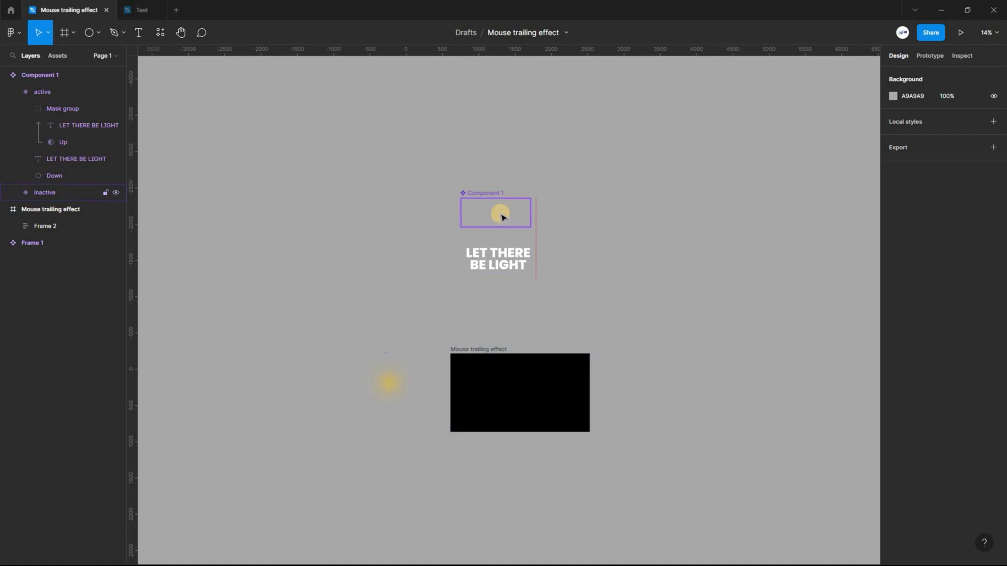
Copy the inactive Component 1 variant and lock Frame 2 in Layers
{"action": "left_click", "coordinate": [502, 217]}
{"action": "right_click", "coordinate": [498, 212]}
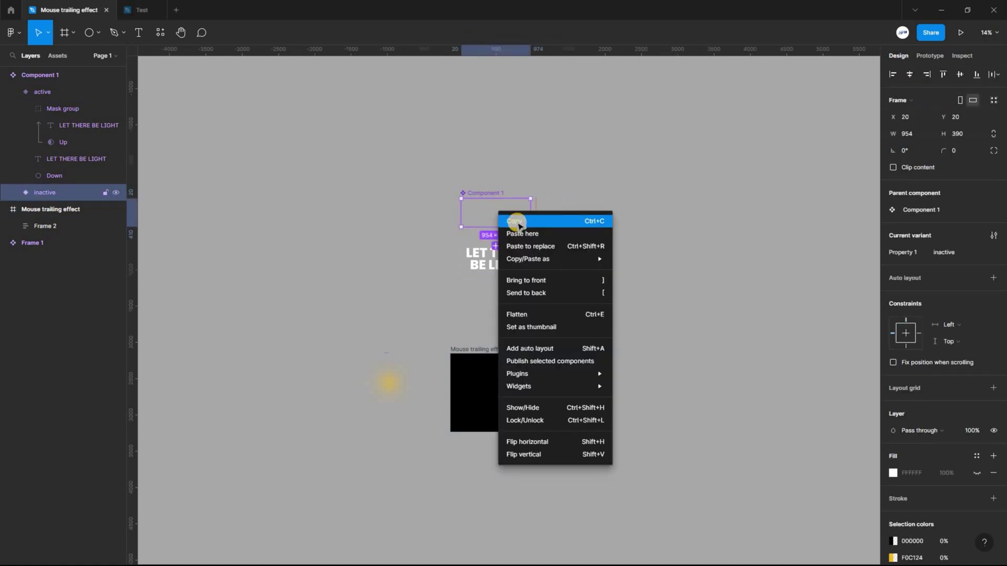
{"action": "left_click", "coordinate": [517, 222]}
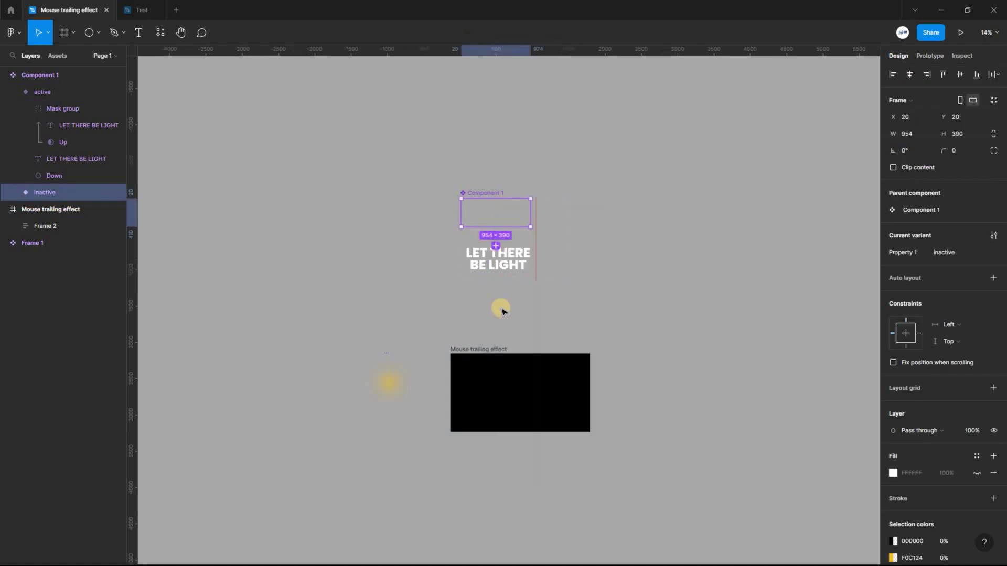
{"action": "left_click", "coordinate": [517, 391]}
{"action": "scroll", "coordinate": [486, 344], "scroll_direction": "up", "scroll_amount": 5}
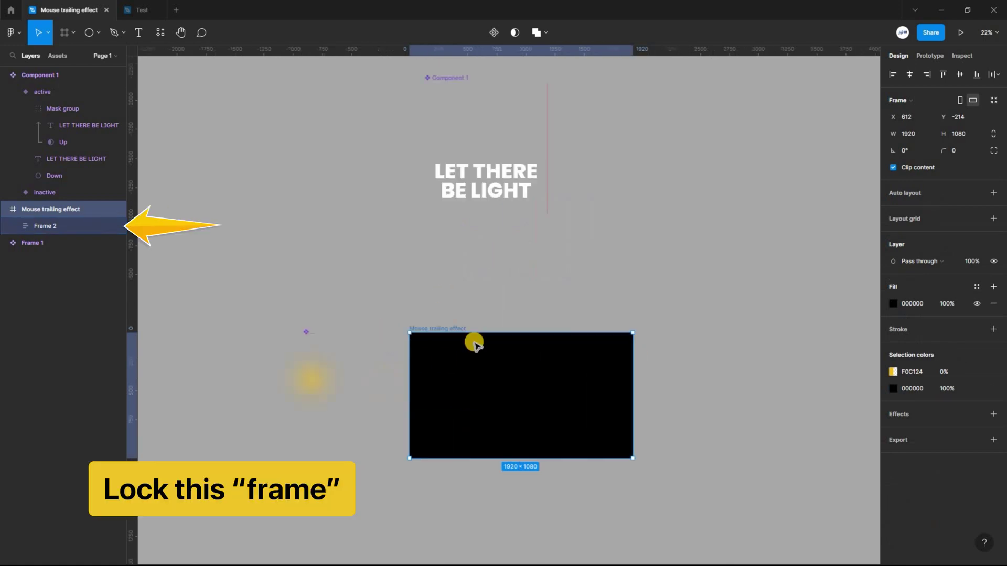
{"action": "left_click", "coordinate": [106, 227]}
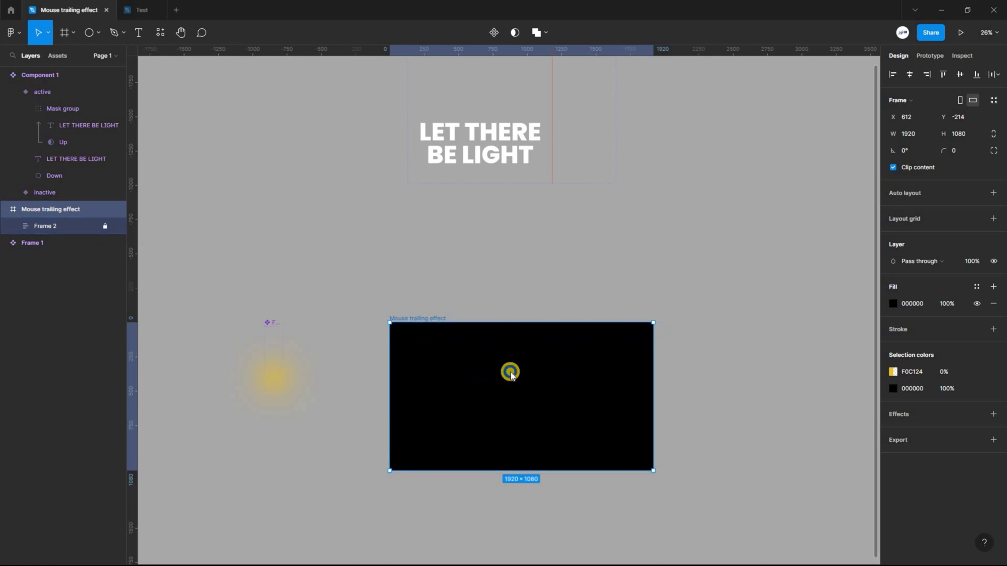
Paste the copy into the black Mouse trailing effect frame, centred horizontally and vertically
{"action": "right_click", "coordinate": [546, 293]}
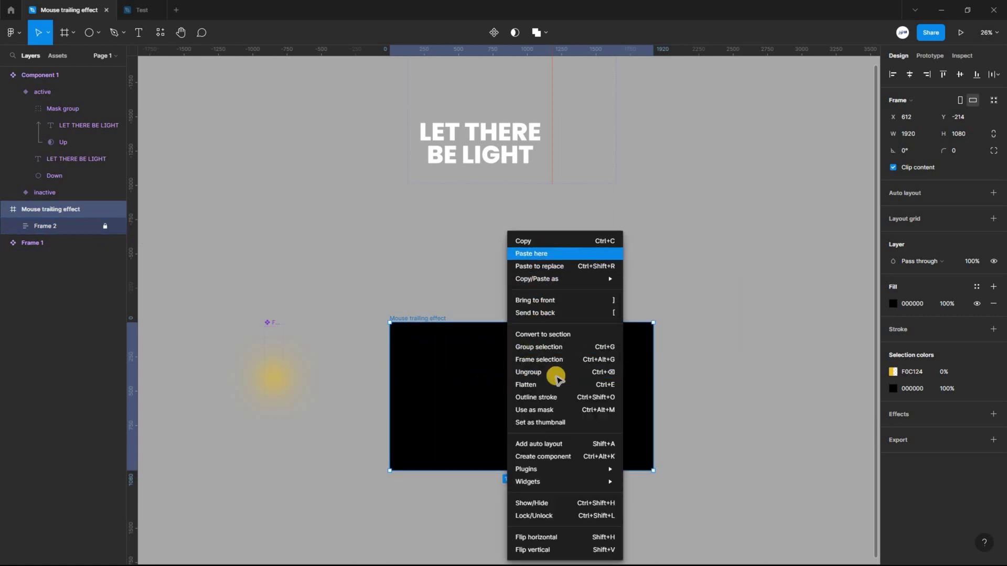
{"action": "left_click", "coordinate": [546, 253]}
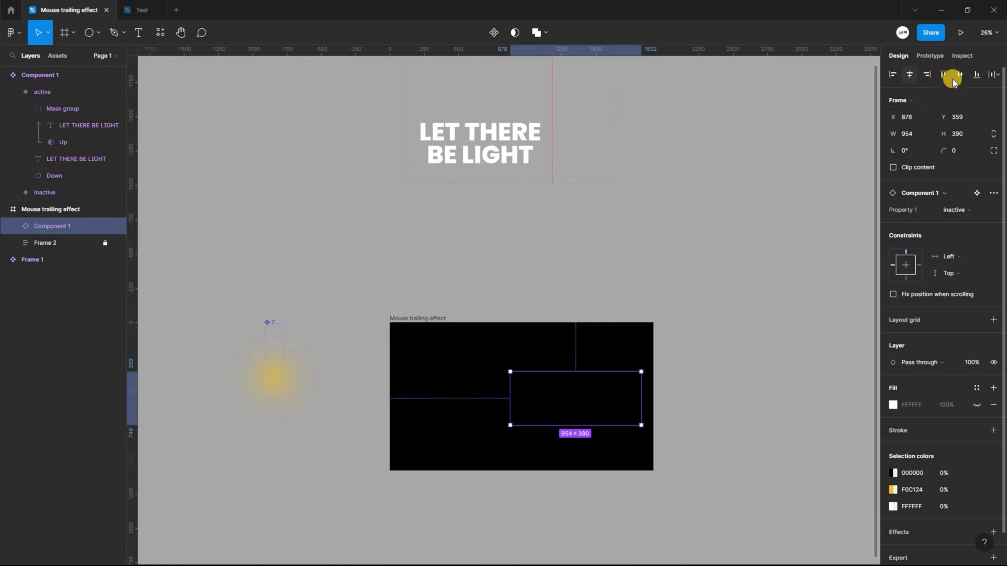
{"action": "left_click", "coordinate": [910, 73]}
{"action": "key", "text": "alt+v"}
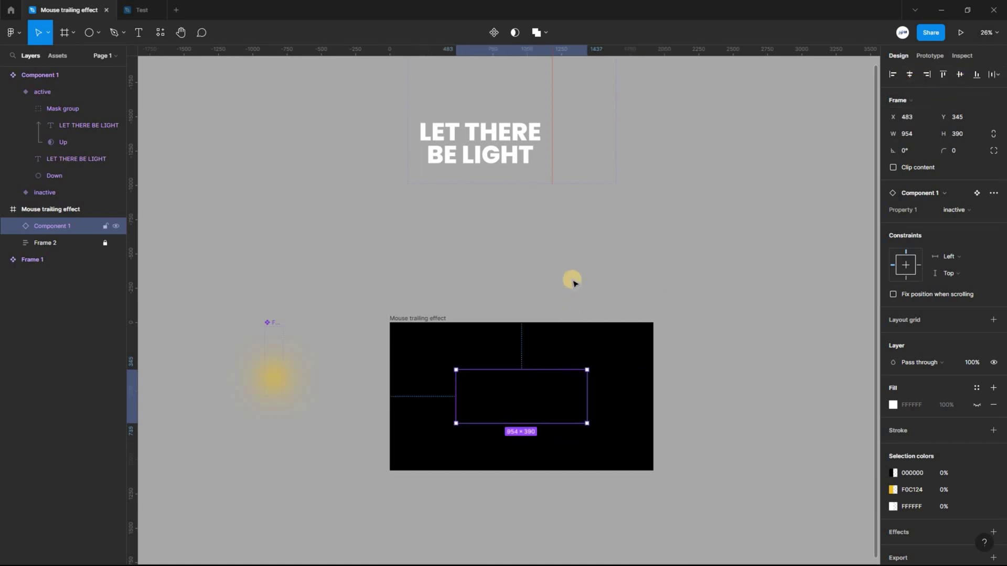
{"action": "left_click", "coordinate": [502, 284]}
{"action": "left_click", "coordinate": [417, 318]}
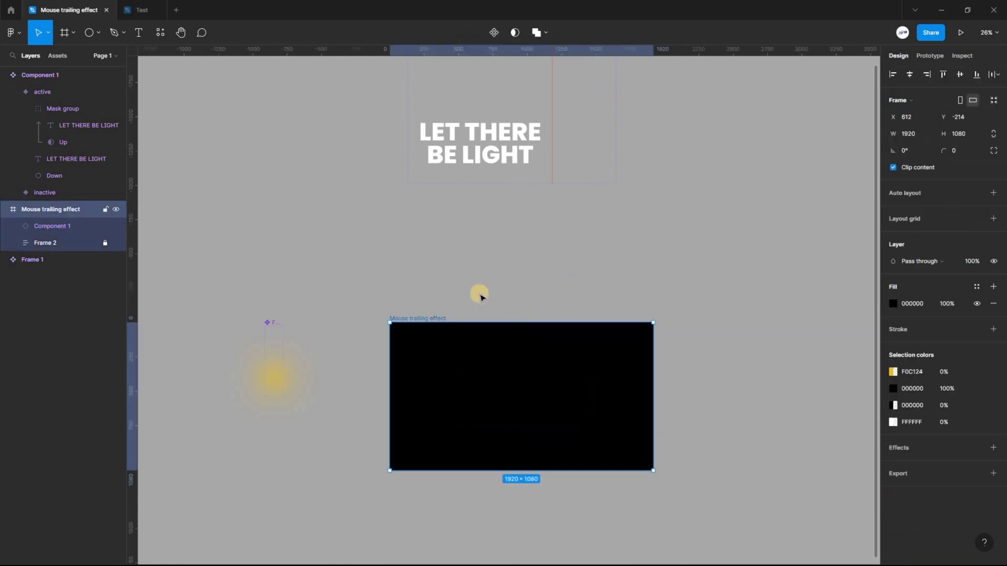